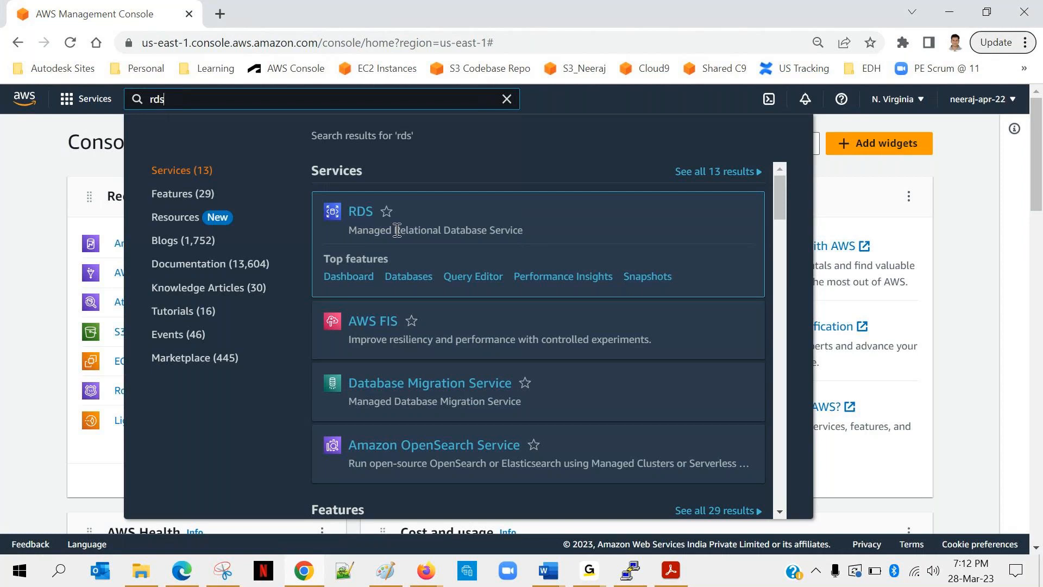
Open the RDS service's databases list and start creating a new database.
{"action": "left_click_drag", "start_coordinate": [398, 230], "coordinate": [535, 242]}
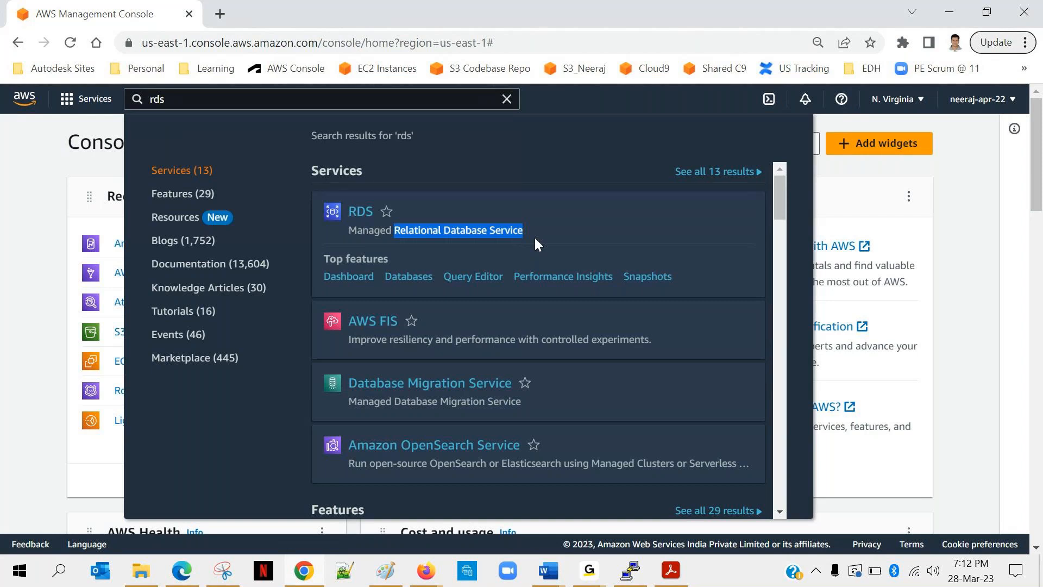
{"action": "left_click", "coordinate": [357, 212]}
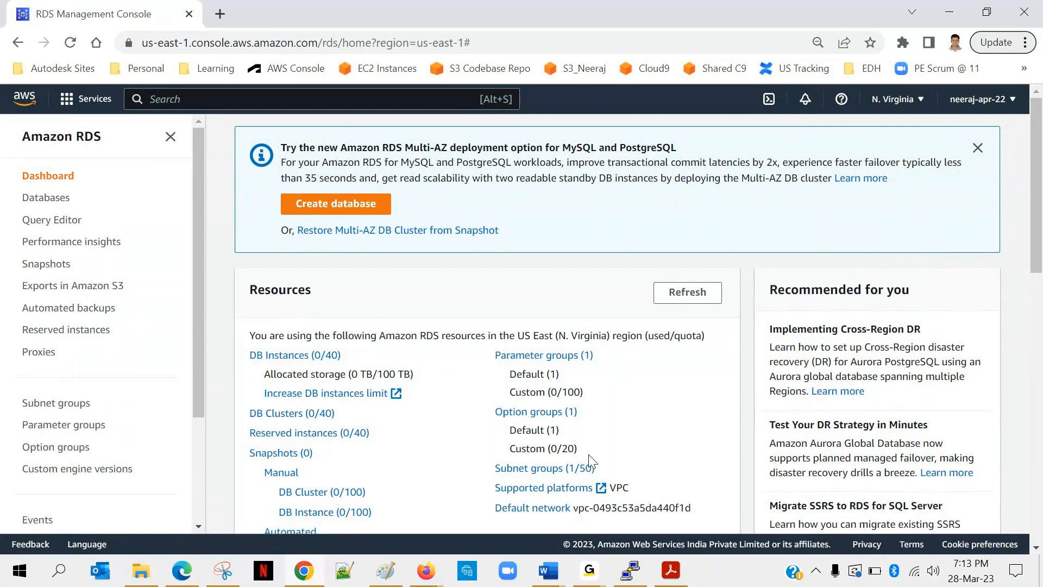
{"action": "left_click", "coordinate": [44, 198]}
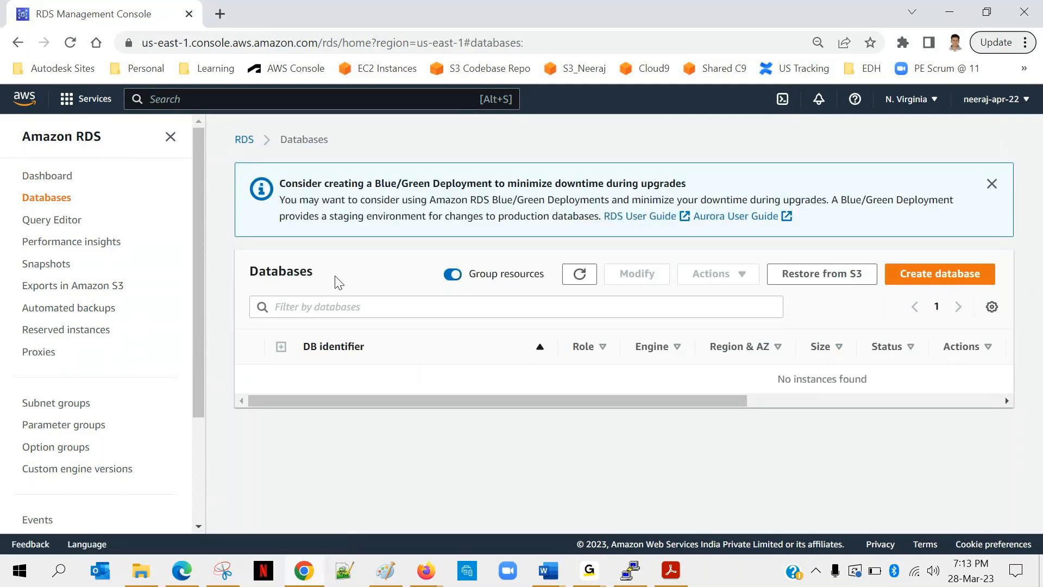
{"action": "left_click", "coordinate": [907, 277]}
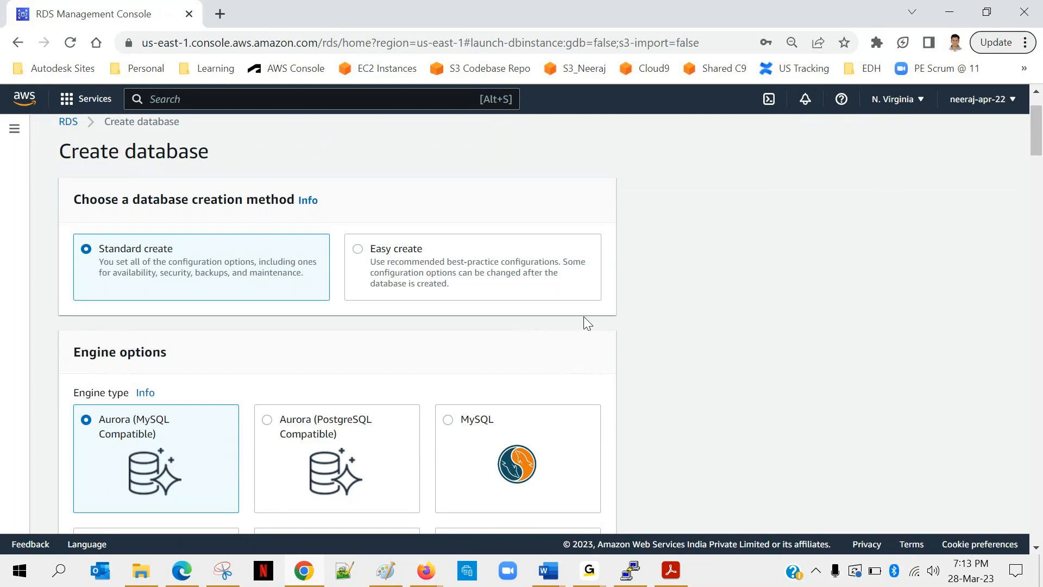
Try Oracle as the engine type and examine its management type, architecture, edition and version options.
{"action": "scroll", "coordinate": [655, 350], "scroll_direction": "down", "scroll_amount": 1}
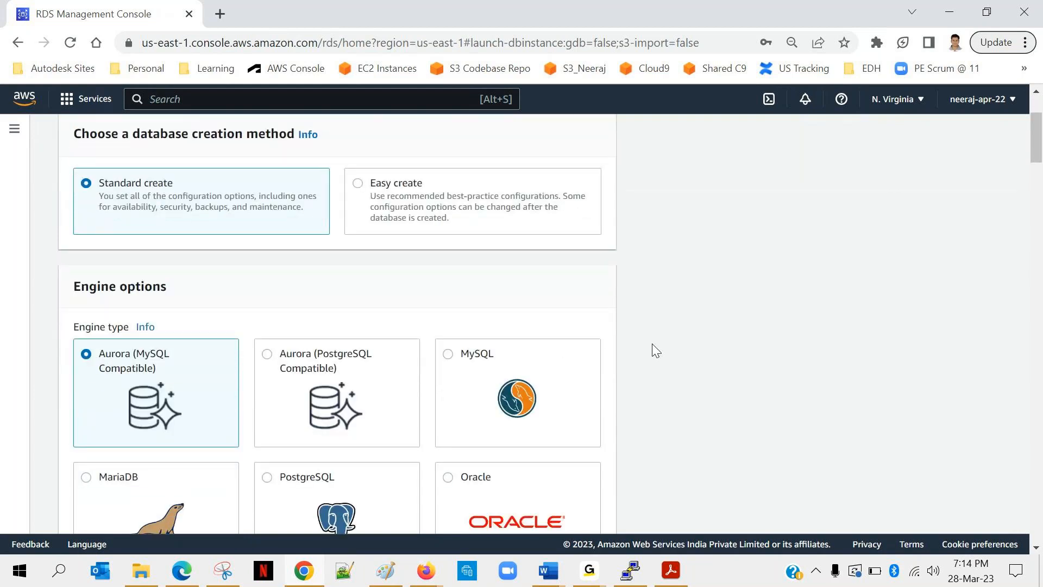
{"action": "scroll", "coordinate": [655, 349], "scroll_direction": "down", "scroll_amount": 1}
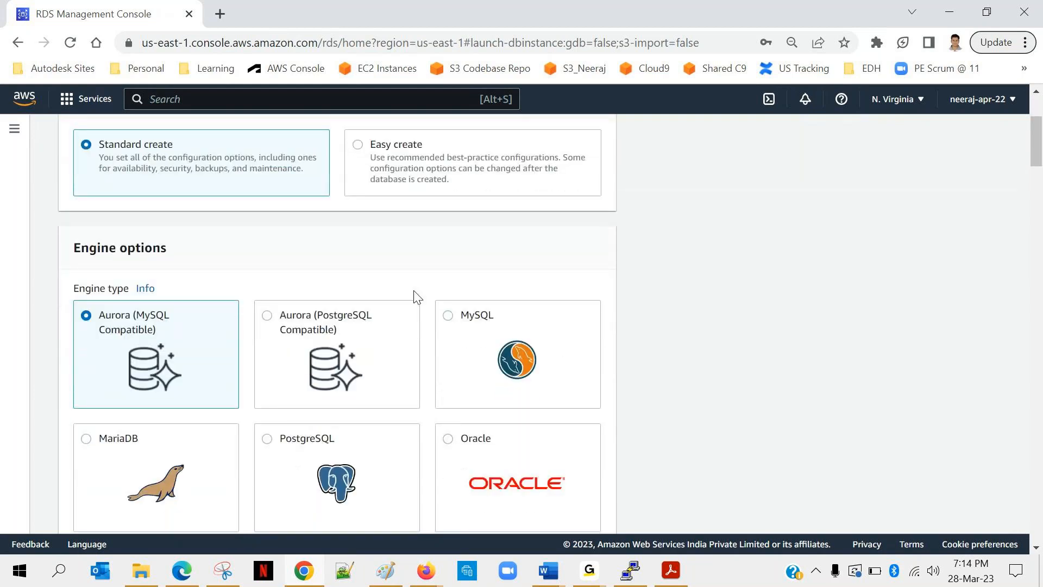
{"action": "scroll", "coordinate": [636, 294], "scroll_direction": "down", "scroll_amount": 1}
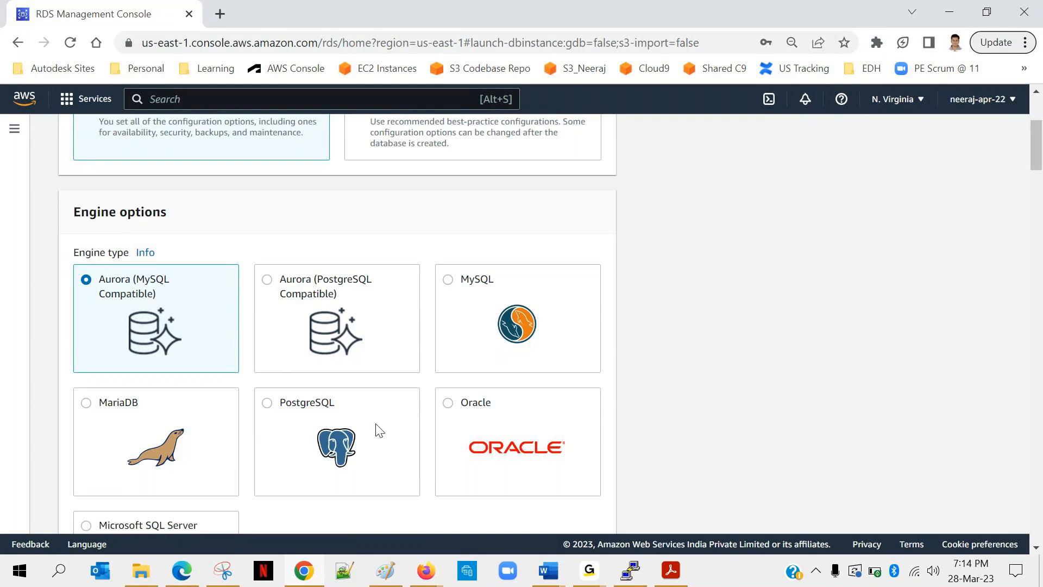
{"action": "scroll", "coordinate": [493, 423], "scroll_direction": "down", "scroll_amount": 2}
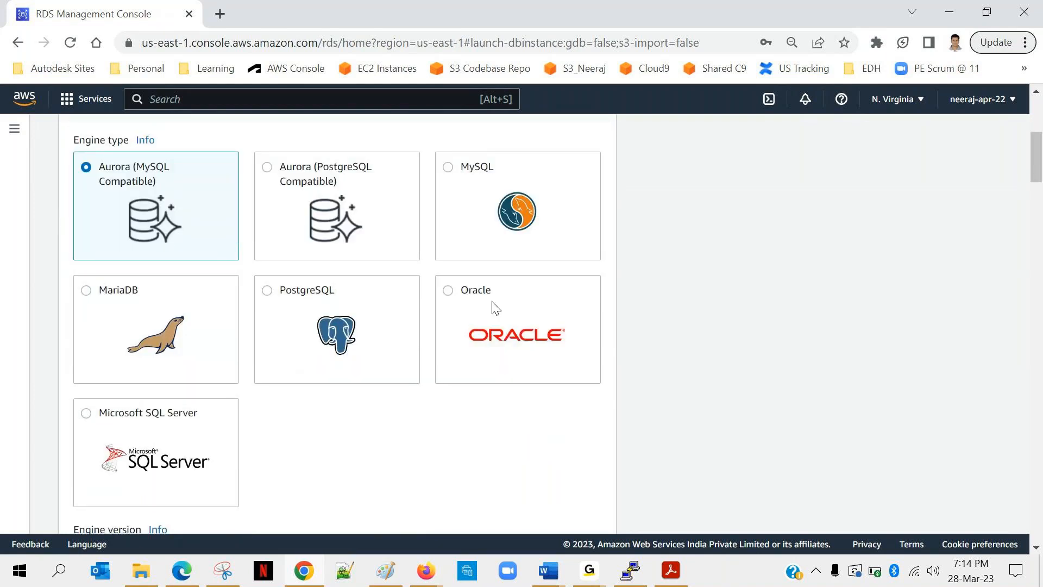
{"action": "left_click", "coordinate": [478, 307]}
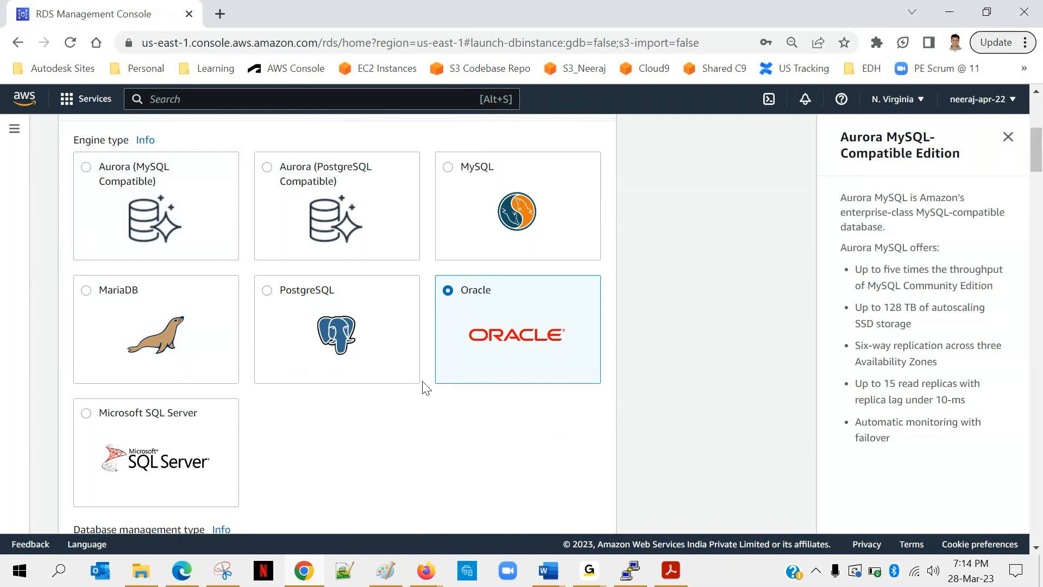
{"action": "scroll", "coordinate": [426, 387], "scroll_direction": "down", "scroll_amount": 2}
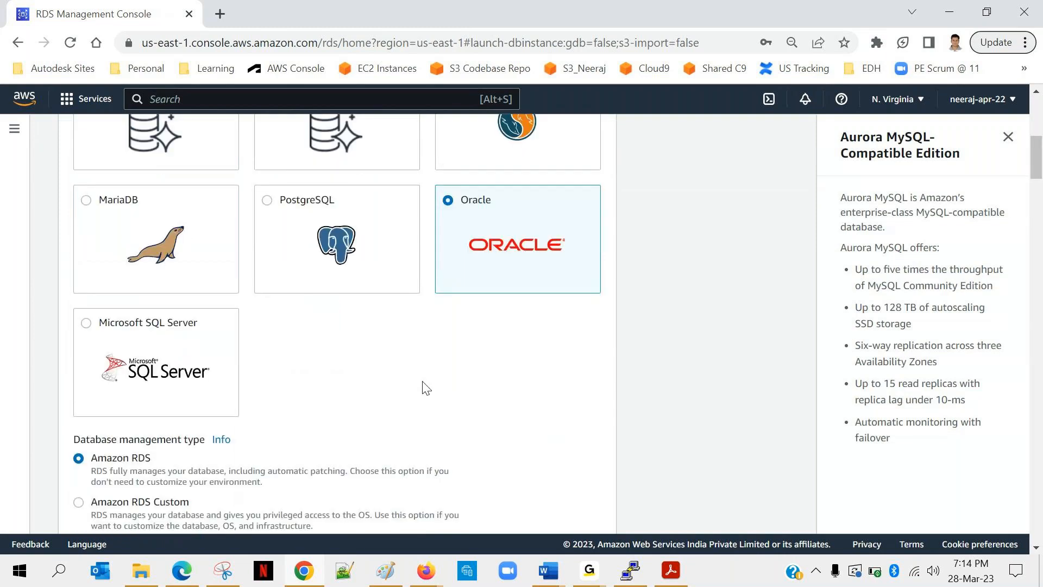
{"action": "scroll", "coordinate": [425, 387], "scroll_direction": "down", "scroll_amount": 3}
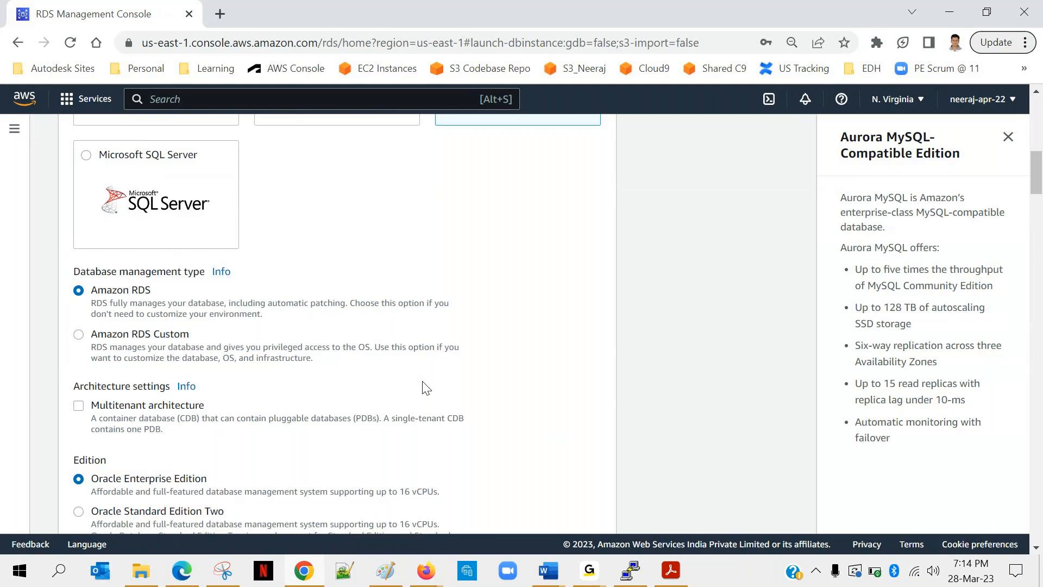
{"action": "scroll", "coordinate": [426, 387], "scroll_direction": "down", "scroll_amount": 2}
{"action": "scroll", "coordinate": [226, 335], "scroll_direction": "down", "scroll_amount": 1}
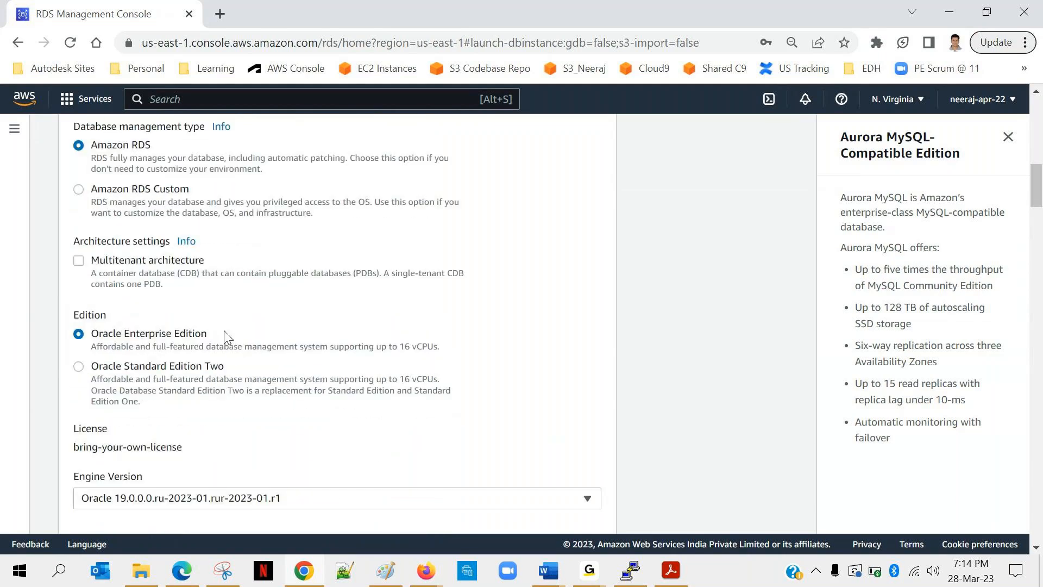
{"action": "scroll", "coordinate": [226, 335], "scroll_direction": "down", "scroll_amount": 1}
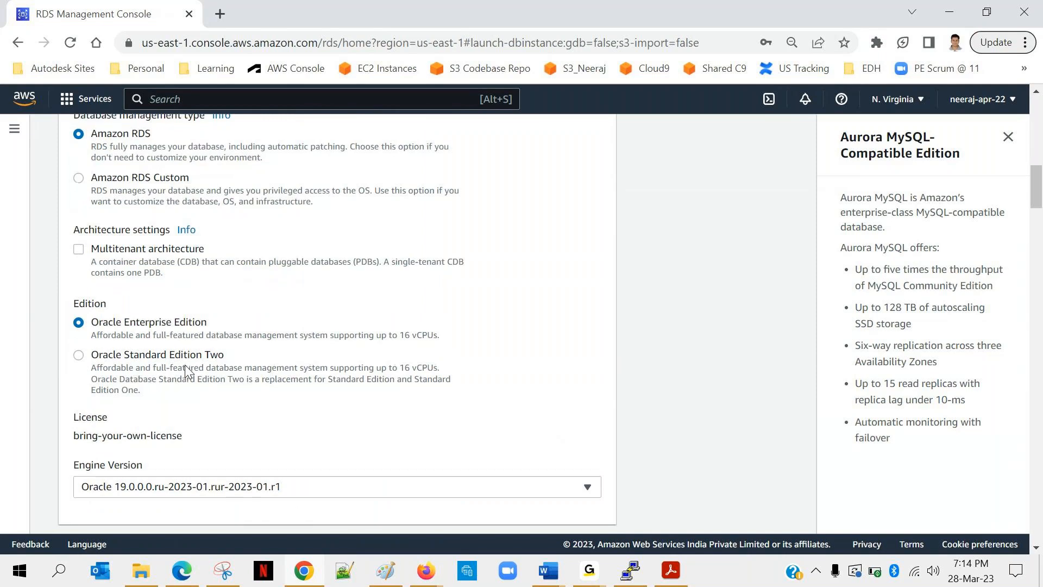
Set the database engine type to MySQL.
{"action": "scroll", "coordinate": [184, 364], "scroll_direction": "up", "scroll_amount": 6}
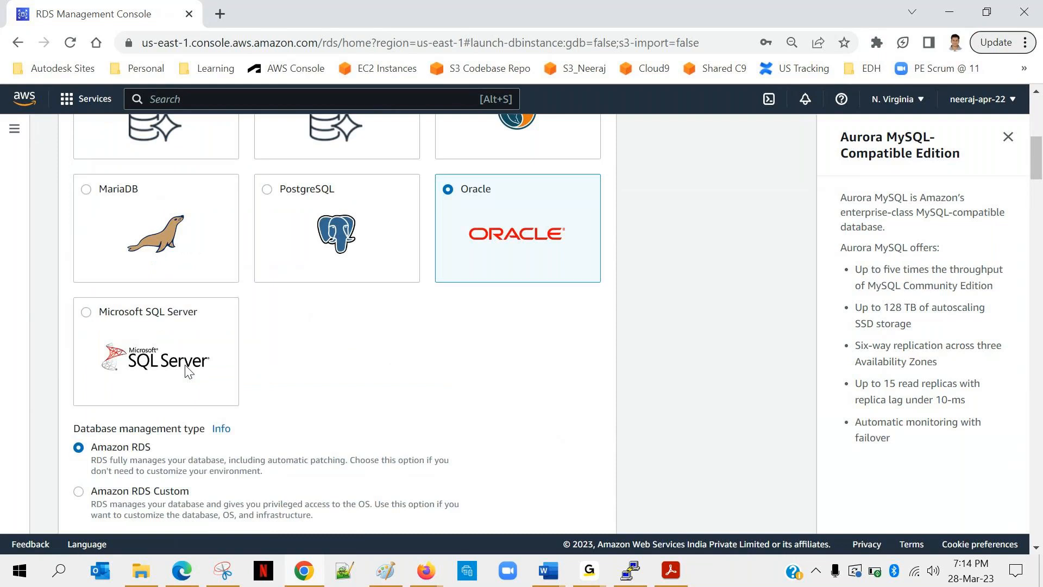
{"action": "scroll", "coordinate": [187, 372], "scroll_direction": "up", "scroll_amount": 2}
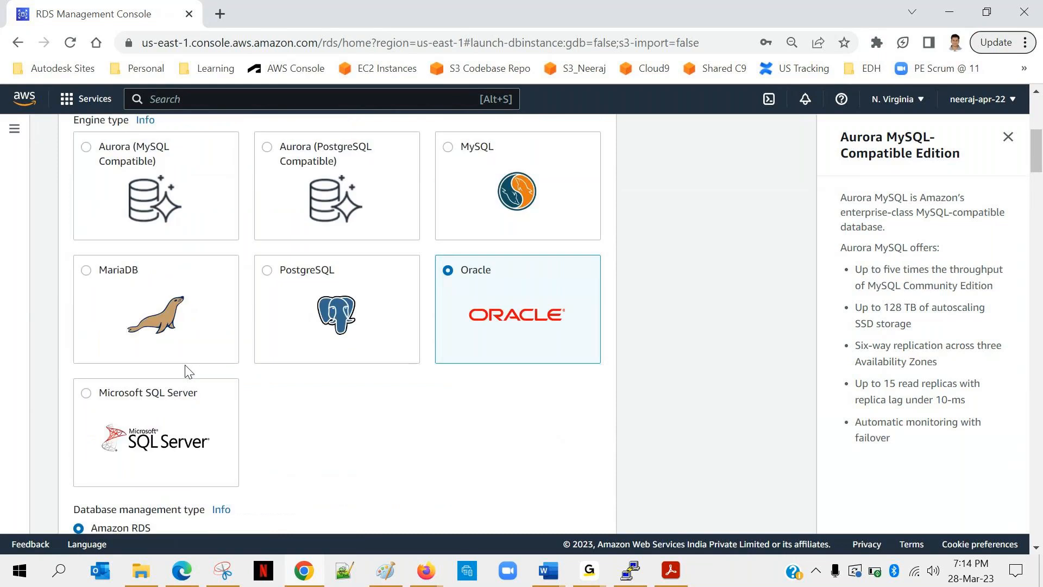
{"action": "left_click", "coordinate": [452, 157]}
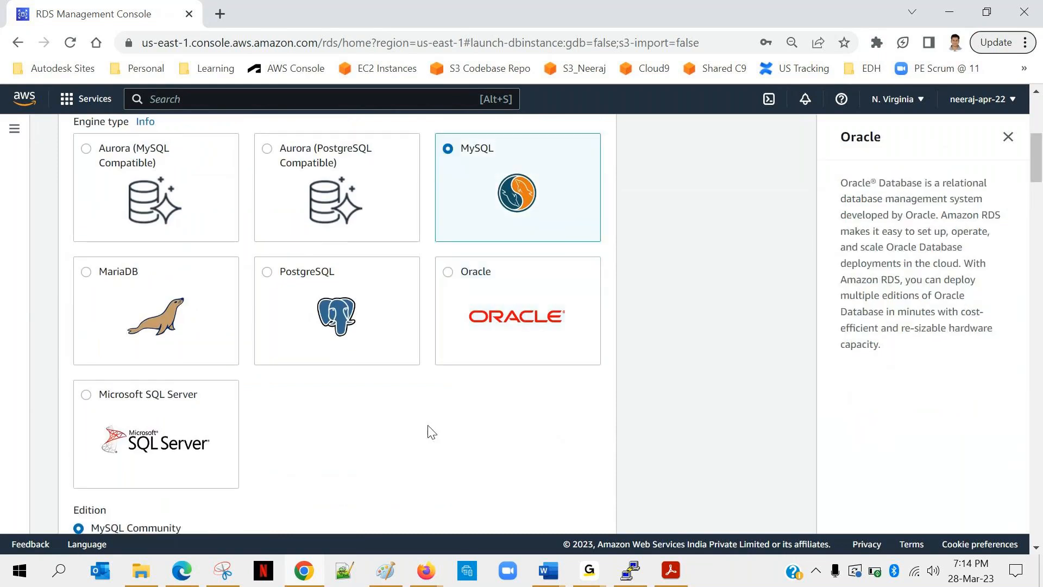
Examine the MySQL edition, version filters and the list of available engine versions.
{"action": "scroll", "coordinate": [352, 457], "scroll_direction": "down", "scroll_amount": 1}
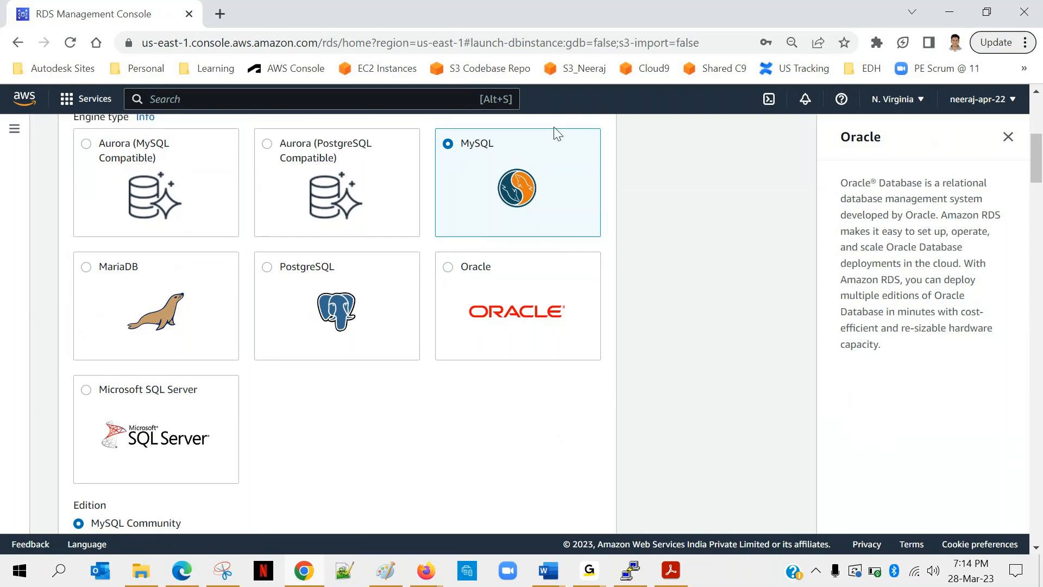
{"action": "scroll", "coordinate": [308, 449], "scroll_direction": "down", "scroll_amount": 4}
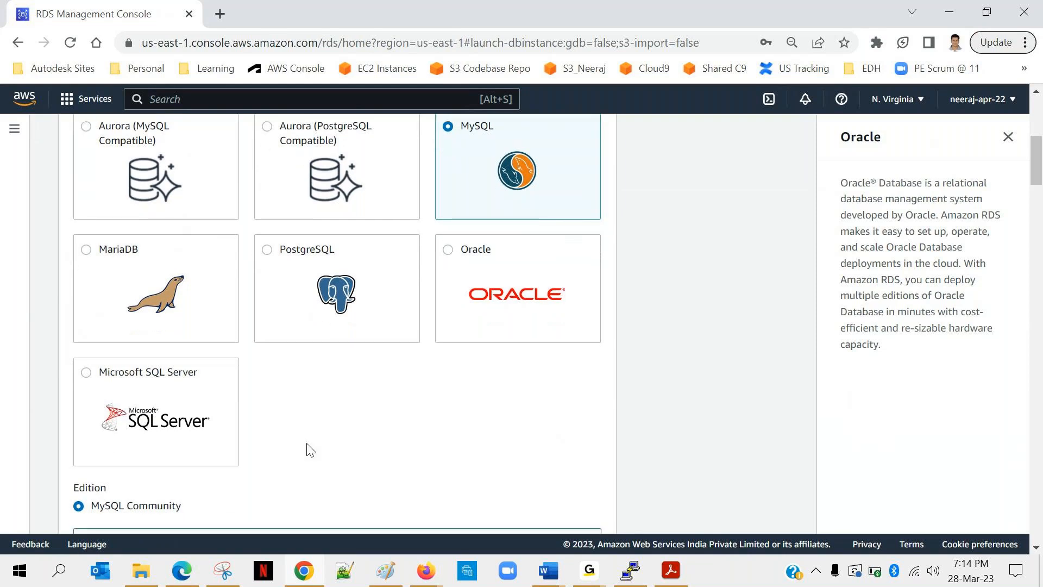
{"action": "scroll", "coordinate": [307, 446], "scroll_direction": "down", "scroll_amount": 1}
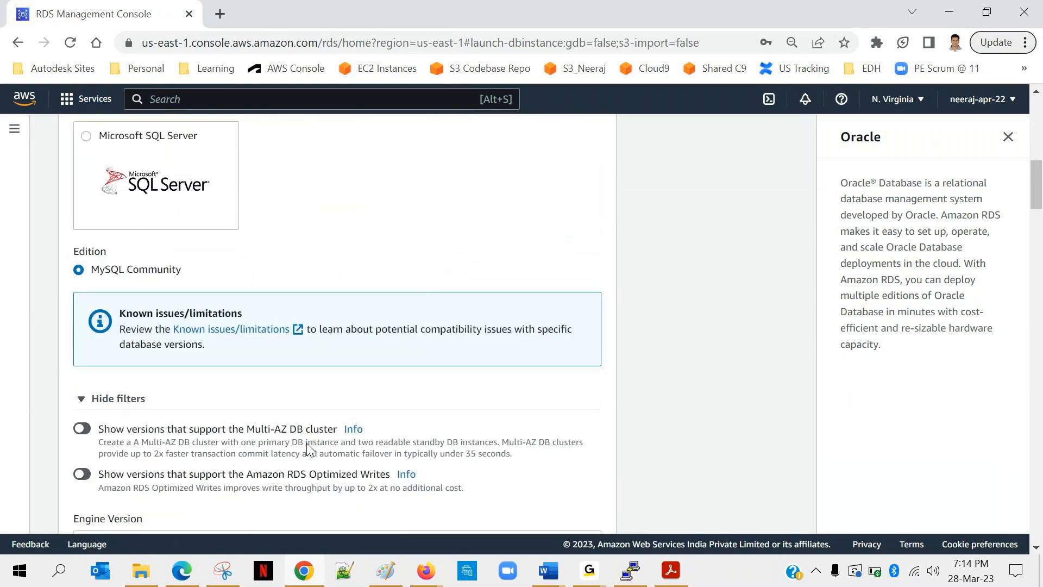
{"action": "scroll", "coordinate": [308, 445], "scroll_direction": "down", "scroll_amount": 1}
{"action": "scroll", "coordinate": [308, 450], "scroll_direction": "down", "scroll_amount": 1}
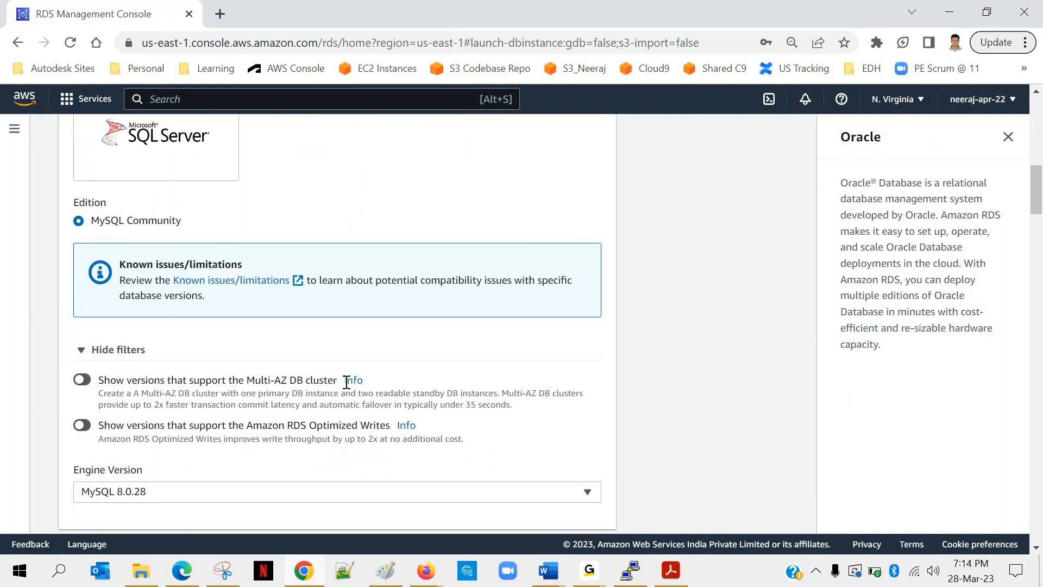
{"action": "scroll", "coordinate": [211, 365], "scroll_direction": "down", "scroll_amount": 2}
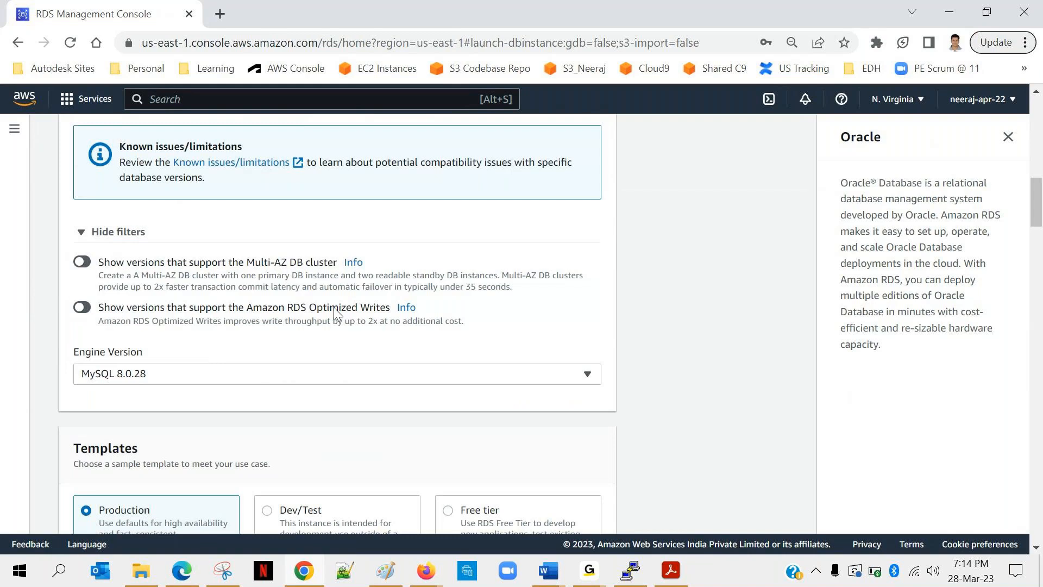
{"action": "scroll", "coordinate": [162, 340], "scroll_direction": "down", "scroll_amount": 1}
{"action": "scroll", "coordinate": [161, 340], "scroll_direction": "down", "scroll_amount": 1}
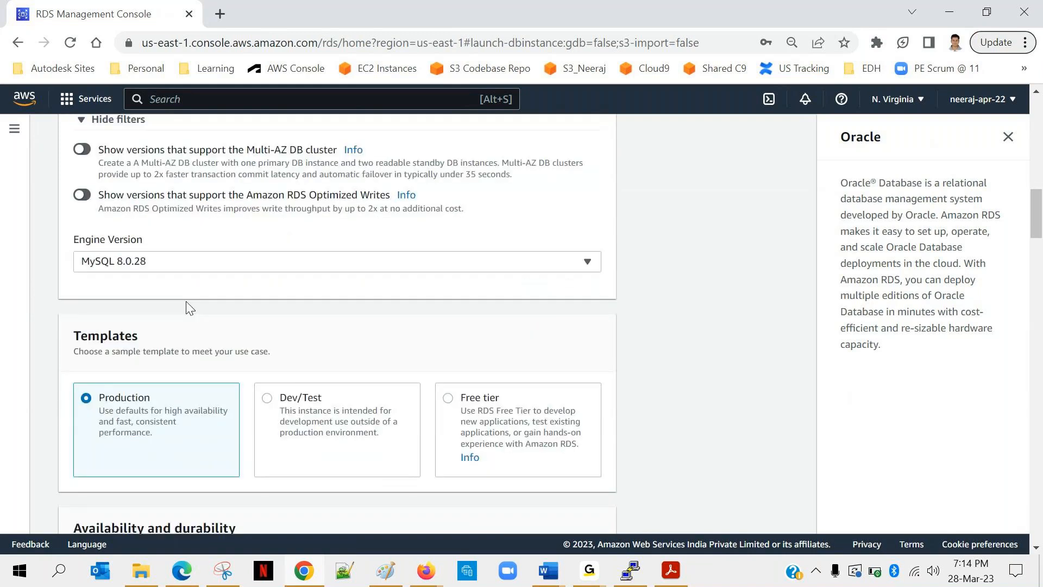
{"action": "scroll", "coordinate": [227, 339], "scroll_direction": "up", "scroll_amount": 1}
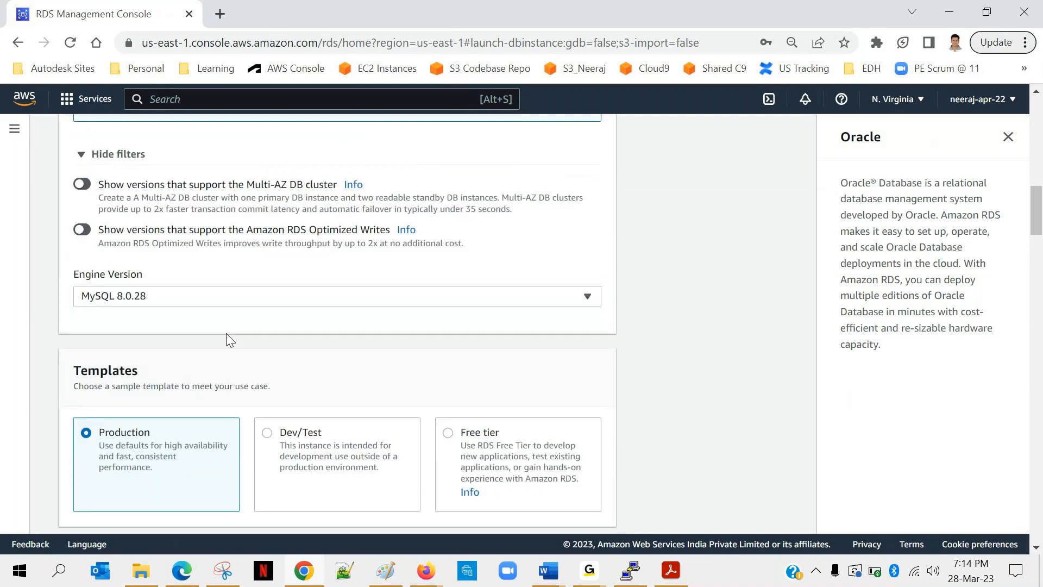
{"action": "left_click", "coordinate": [270, 303]}
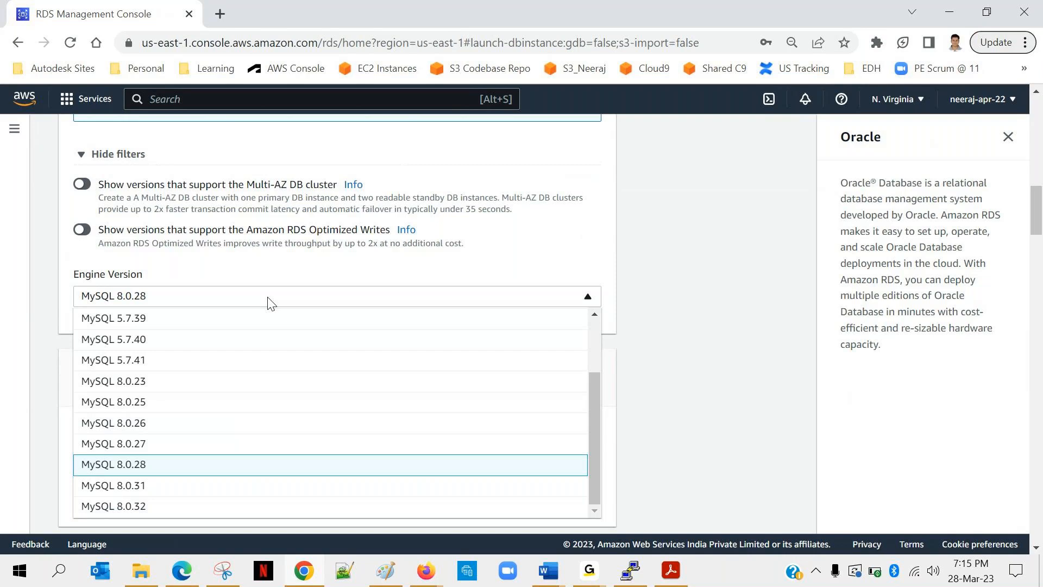
{"action": "left_click", "coordinate": [142, 302]}
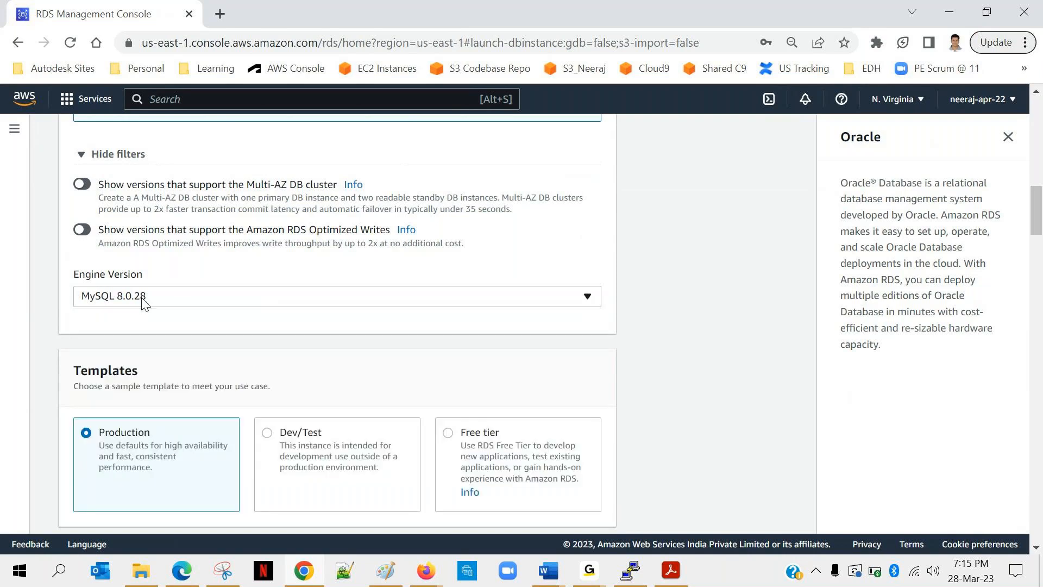
Choose the Free tier template for the MySQL database.
{"action": "scroll", "coordinate": [304, 301], "scroll_direction": "down", "scroll_amount": 2}
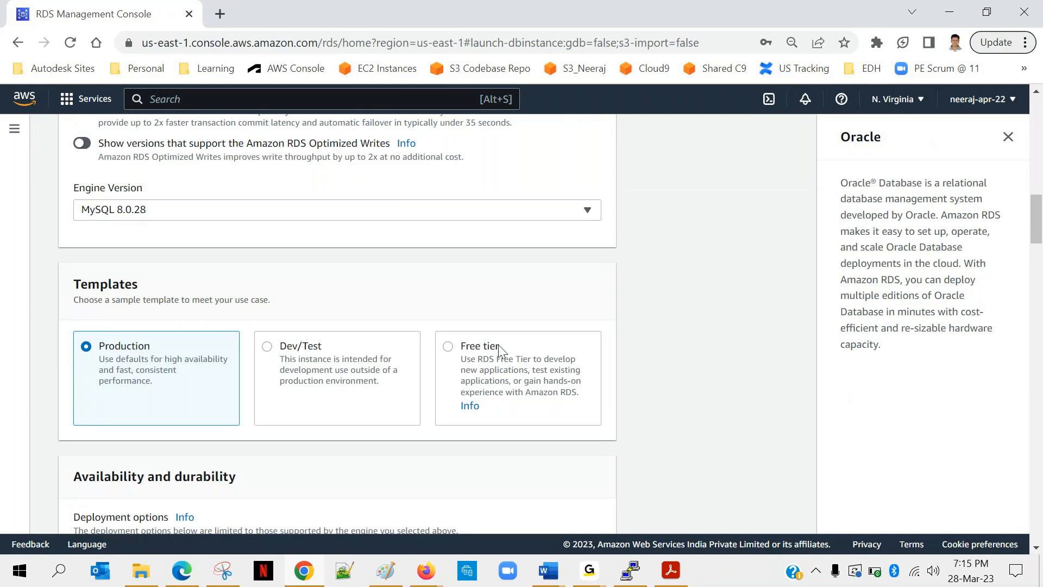
{"action": "left_click", "coordinate": [447, 347]}
Examine the deployment options under Availability and durability, and the instance identifier and credentials settings.
{"action": "scroll", "coordinate": [395, 407], "scroll_direction": "down", "scroll_amount": 1}
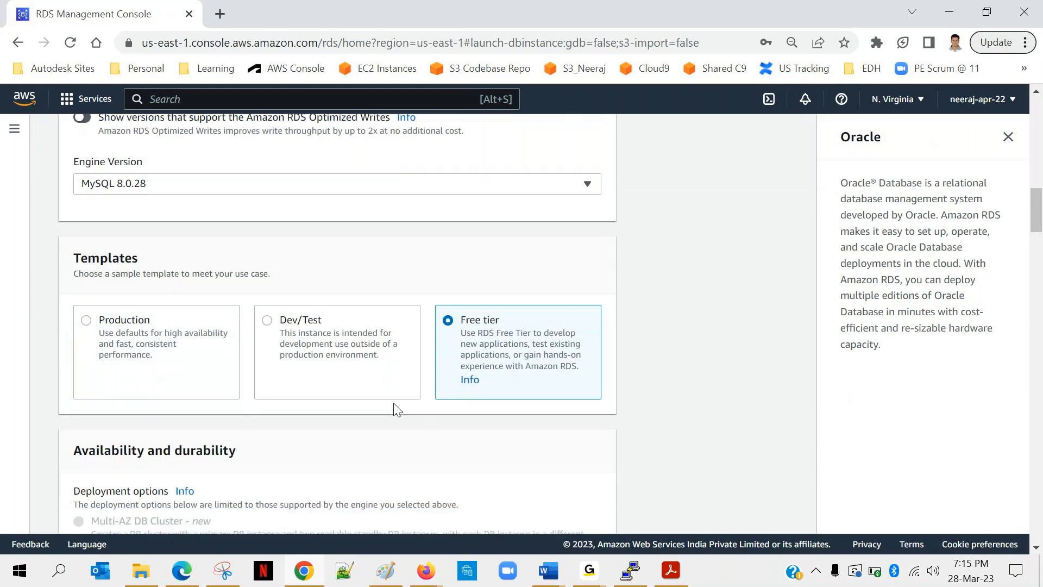
{"action": "scroll", "coordinate": [396, 409], "scroll_direction": "down", "scroll_amount": 4}
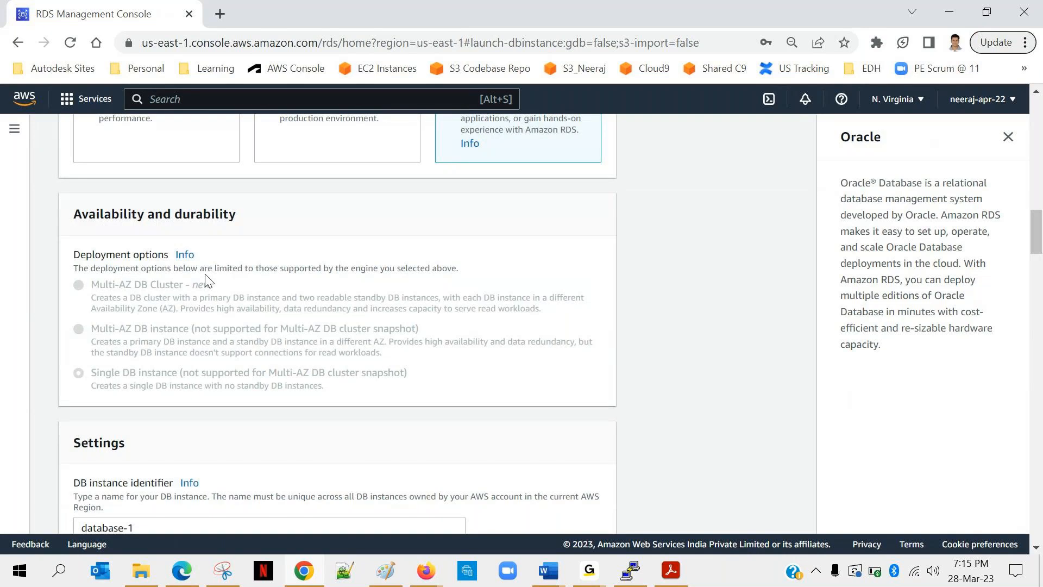
{"action": "scroll", "coordinate": [205, 280], "scroll_direction": "up", "scroll_amount": 8}
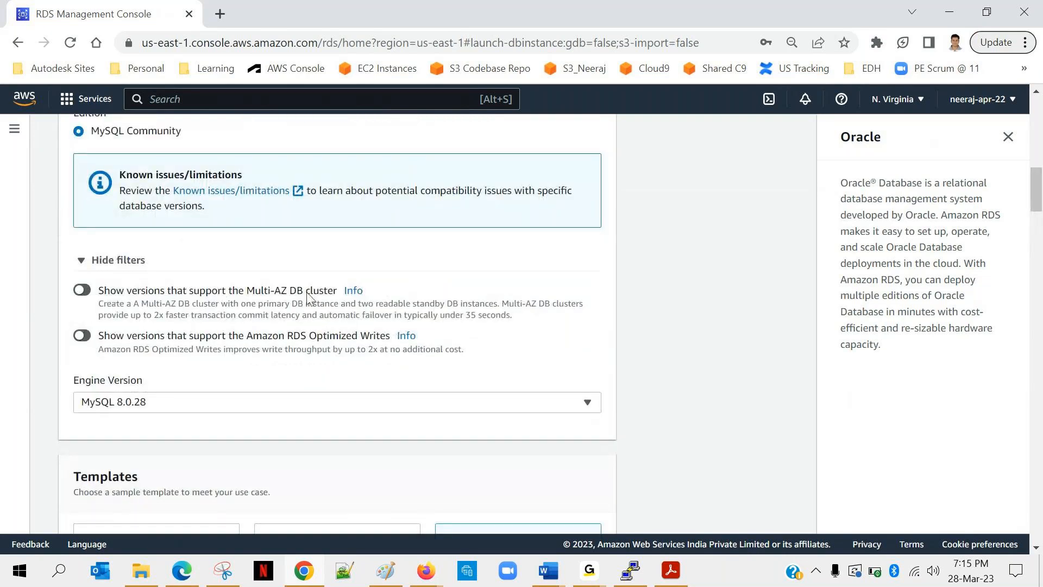
{"action": "scroll", "coordinate": [176, 317], "scroll_direction": "down", "scroll_amount": 8}
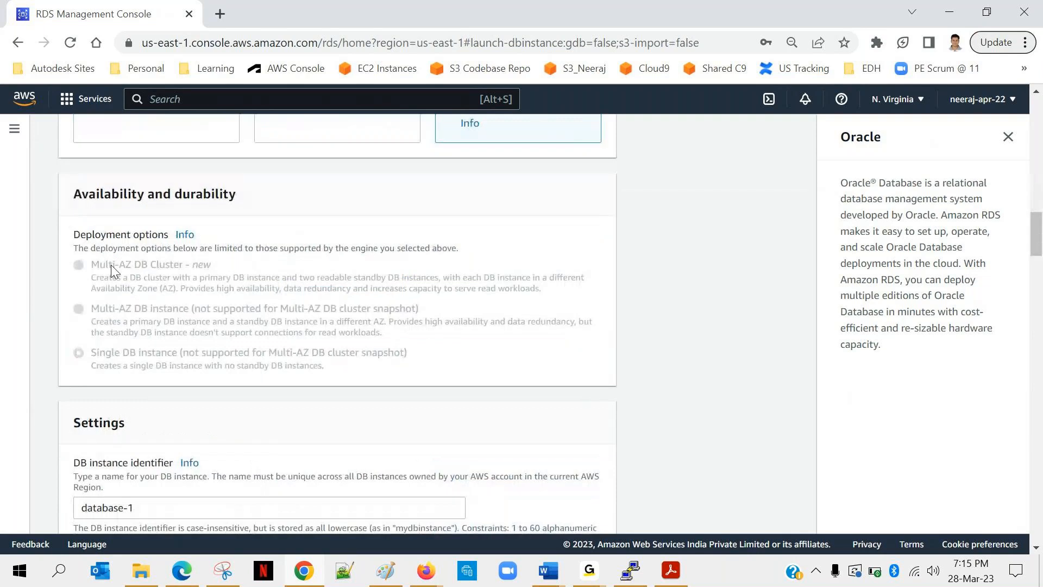
{"action": "scroll", "coordinate": [163, 312], "scroll_direction": "up", "scroll_amount": 1}
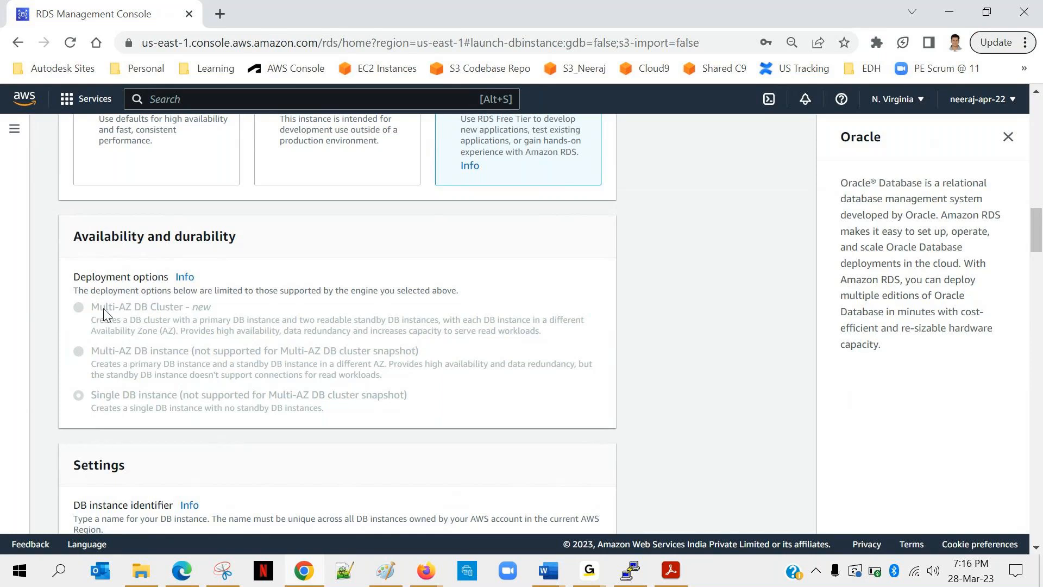
{"action": "scroll", "coordinate": [103, 312], "scroll_direction": "down", "scroll_amount": 1}
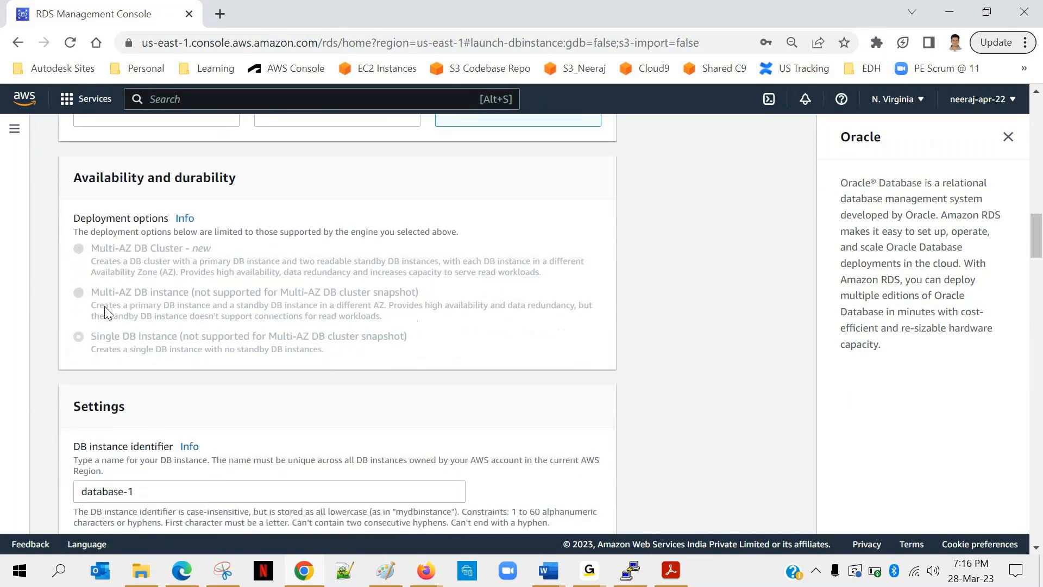
{"action": "scroll", "coordinate": [107, 312], "scroll_direction": "down", "scroll_amount": 1}
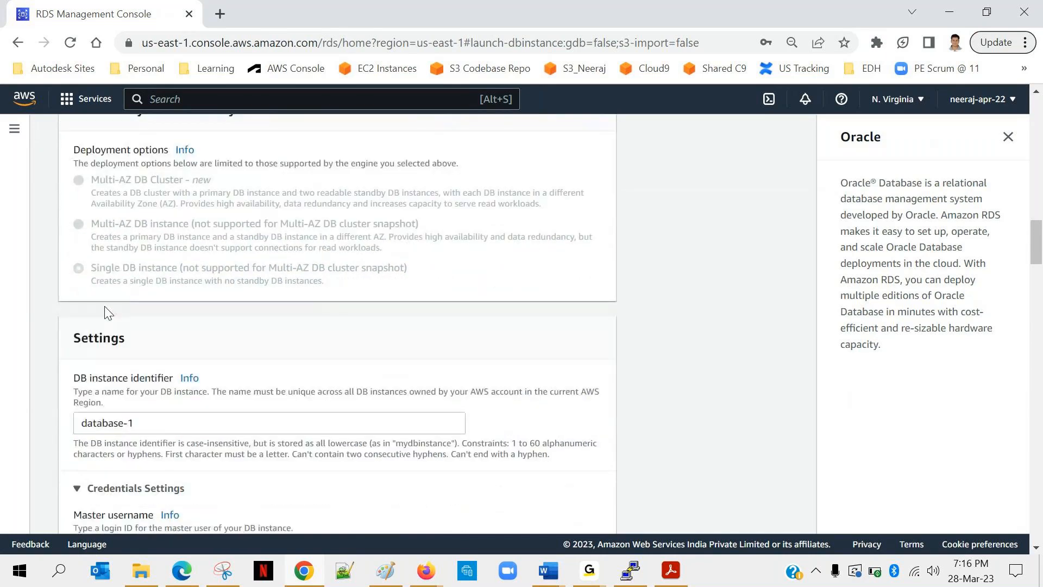
{"action": "scroll", "coordinate": [107, 311], "scroll_direction": "down", "scroll_amount": 2}
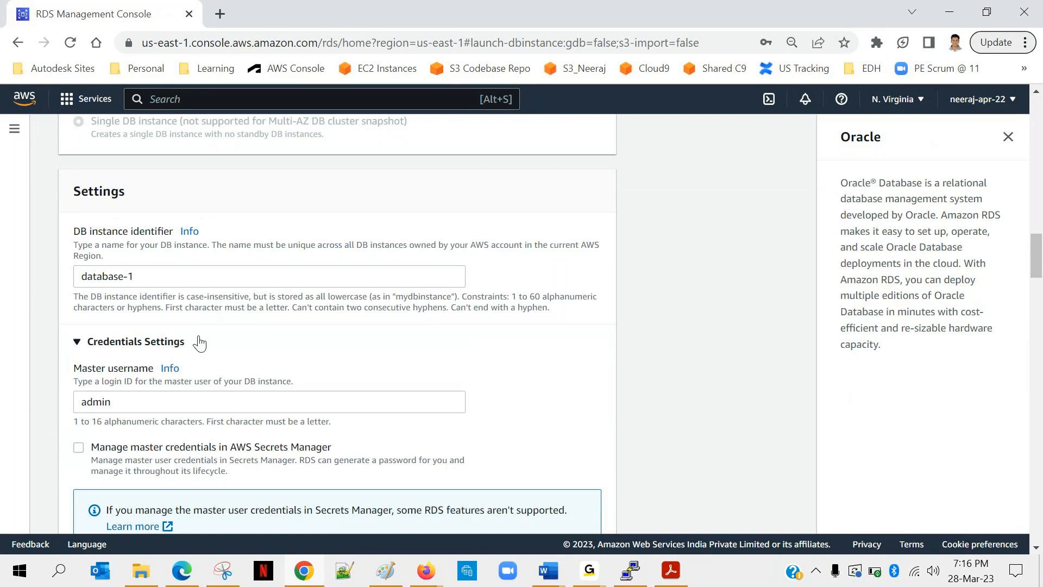
{"action": "scroll", "coordinate": [180, 369], "scroll_direction": "down", "scroll_amount": 1}
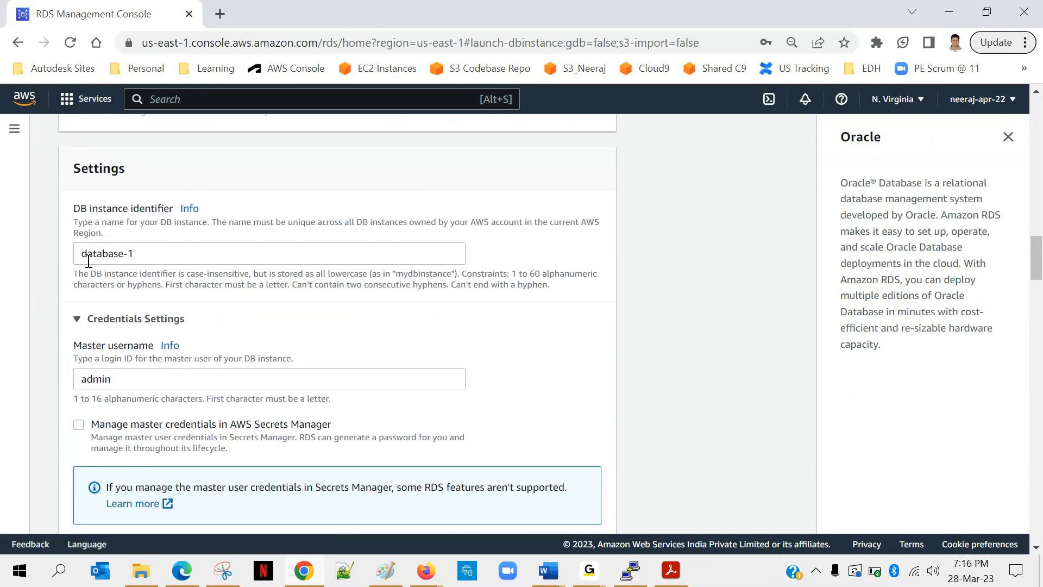
Set the DB instance identifier to my-first-rds-db.
{"action": "left_click_drag", "start_coordinate": [132, 253], "coordinate": [51, 260]}
{"action": "type", "text": "my-fi"}
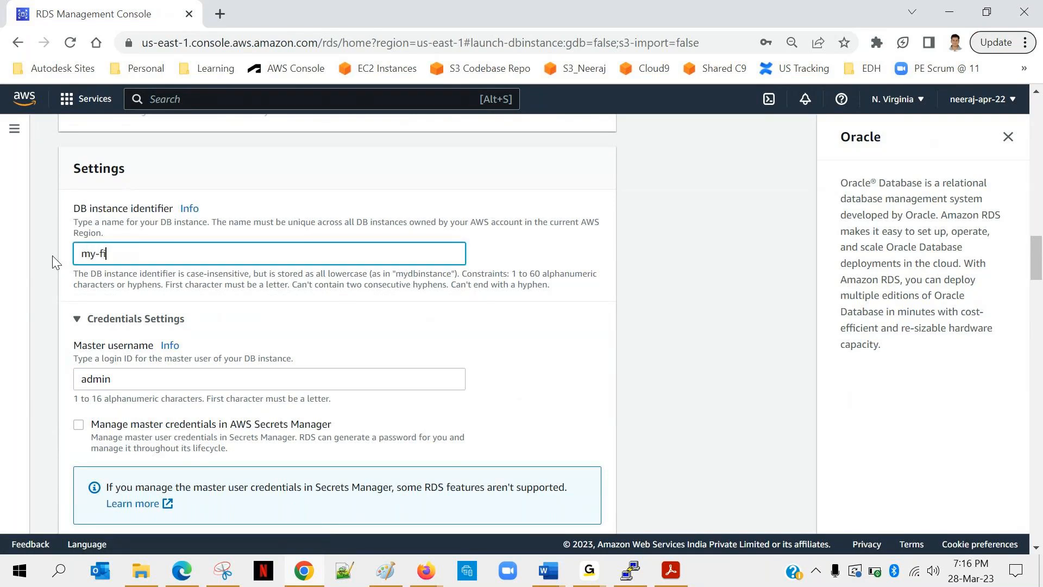
{"action": "type", "text": "rst-rds-db"}
Enter the master password for the admin user and repeat it in the confirmation field.
{"action": "scroll", "coordinate": [250, 299], "scroll_direction": "down", "scroll_amount": 2}
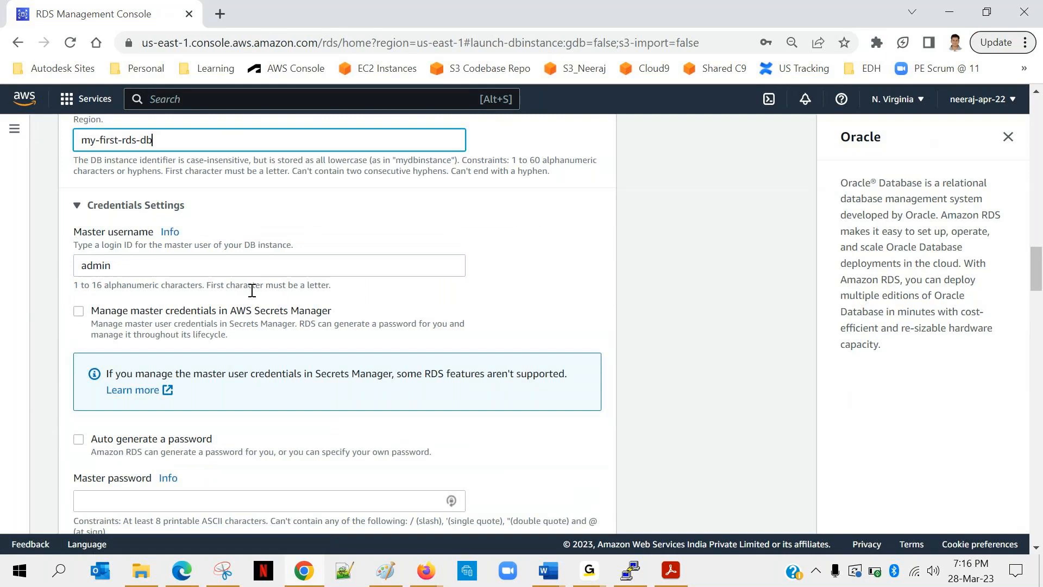
{"action": "double_click", "coordinate": [103, 265]}
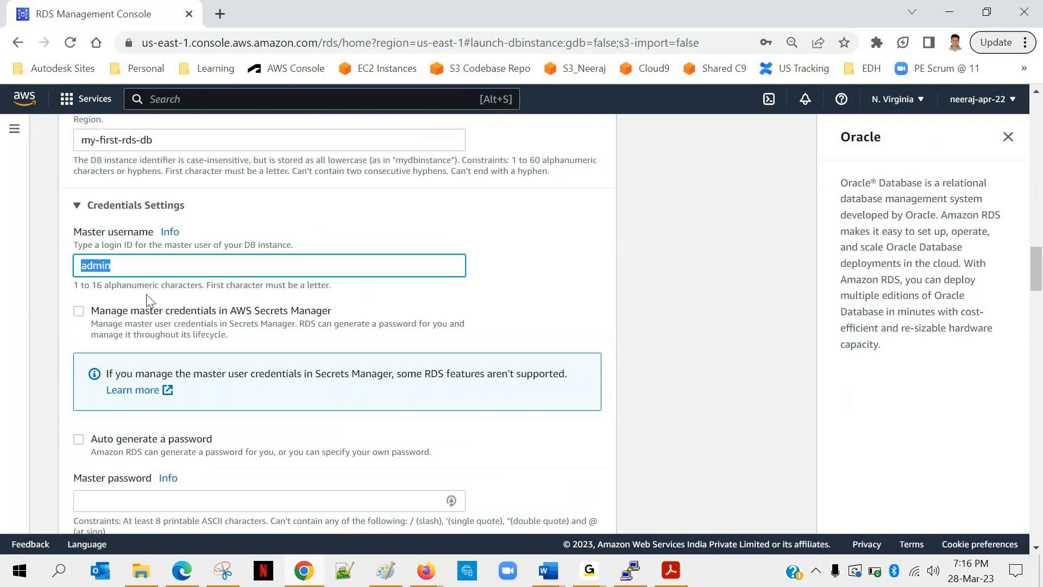
{"action": "scroll", "coordinate": [146, 295], "scroll_direction": "down", "scroll_amount": 2}
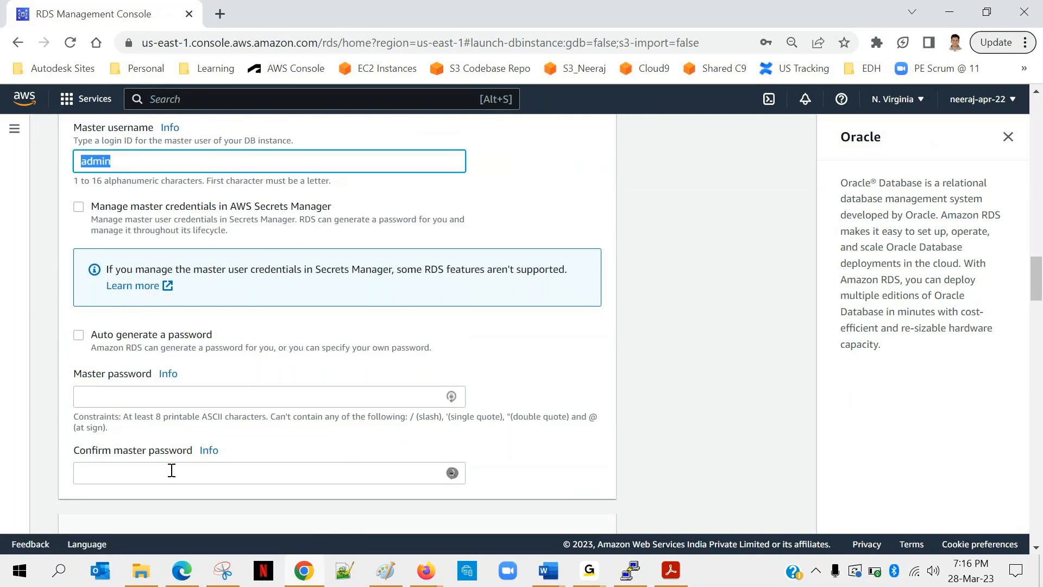
{"action": "left_click", "coordinate": [144, 395]}
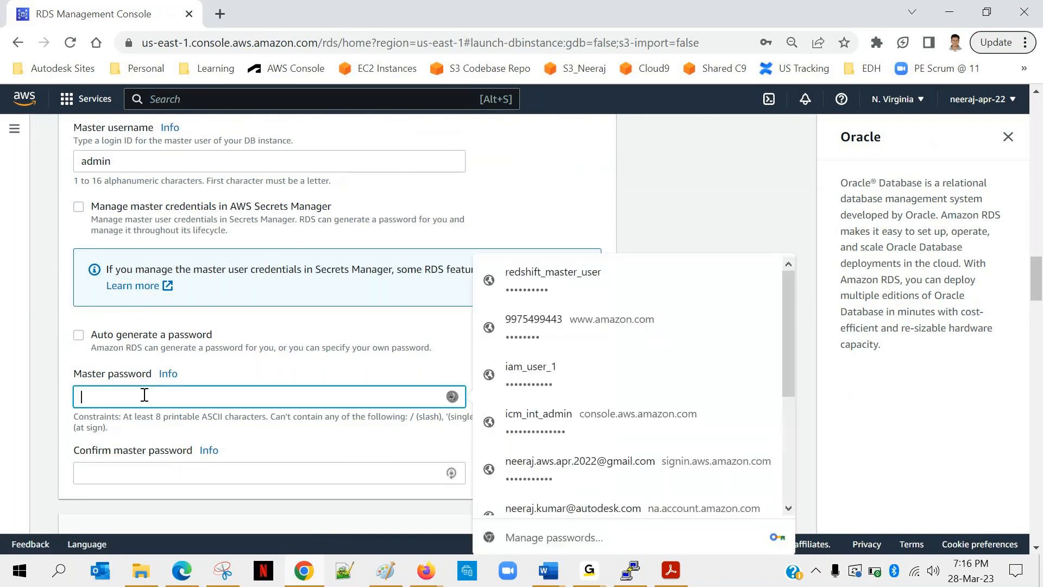
{"action": "type", "text": "****"}
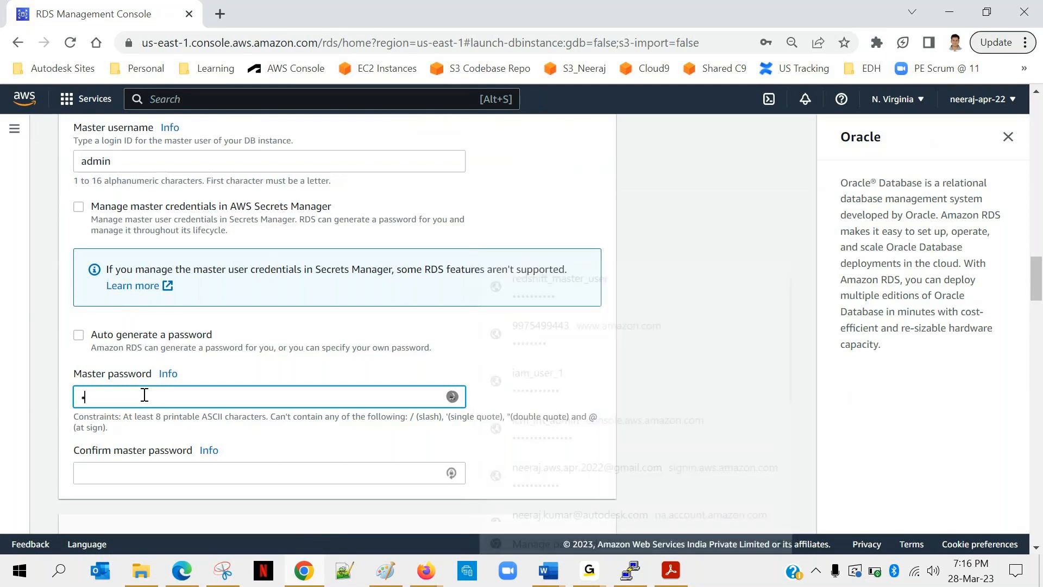
{"action": "type", "text": "*****"}
{"action": "left_click", "coordinate": [92, 470]}
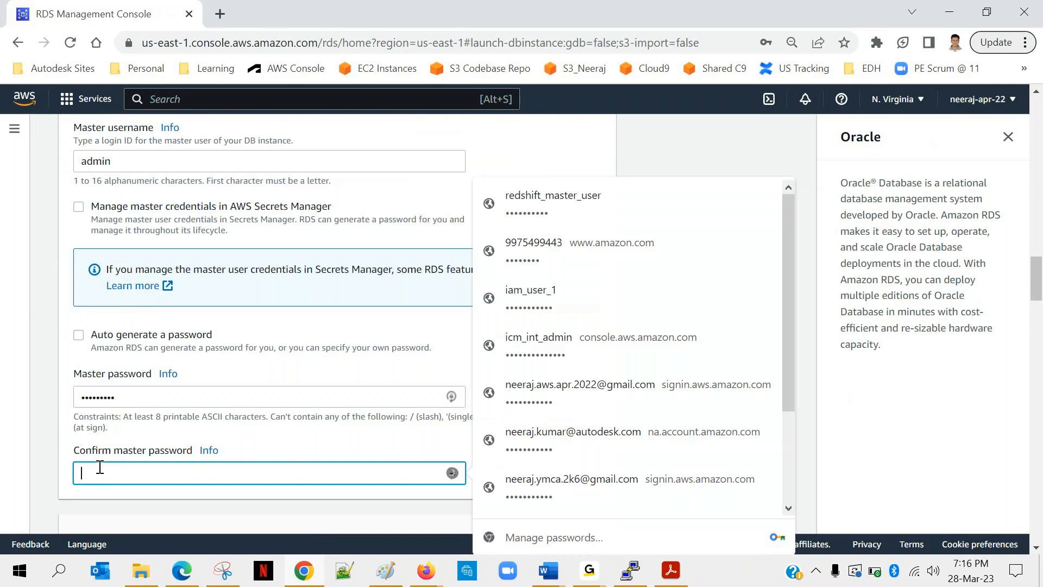
{"action": "type", "text": "*********"}
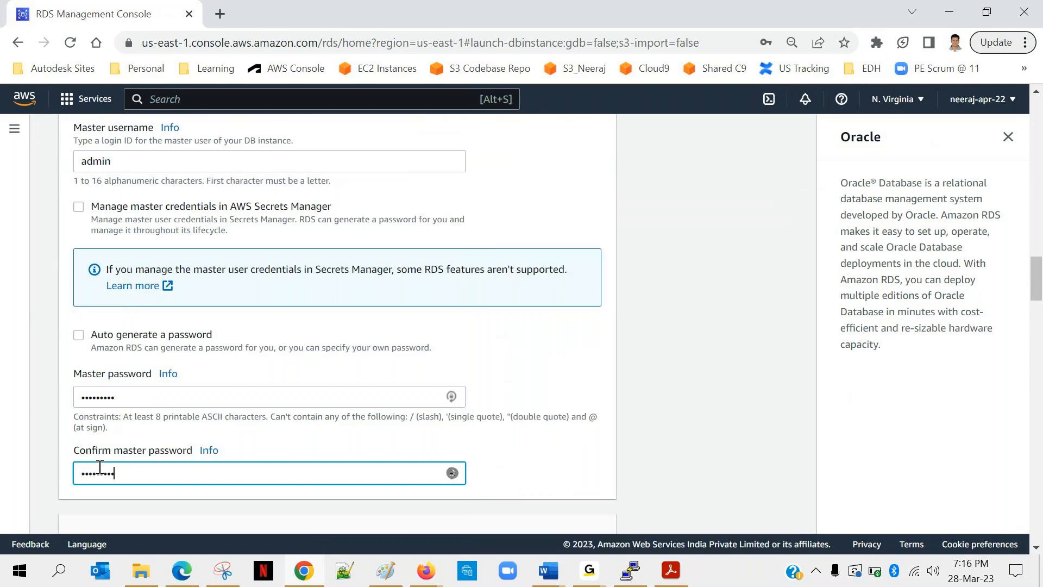
Examine the burstable DB instance classes offered in the instance configuration.
{"action": "scroll", "coordinate": [302, 437], "scroll_direction": "down", "scroll_amount": 3}
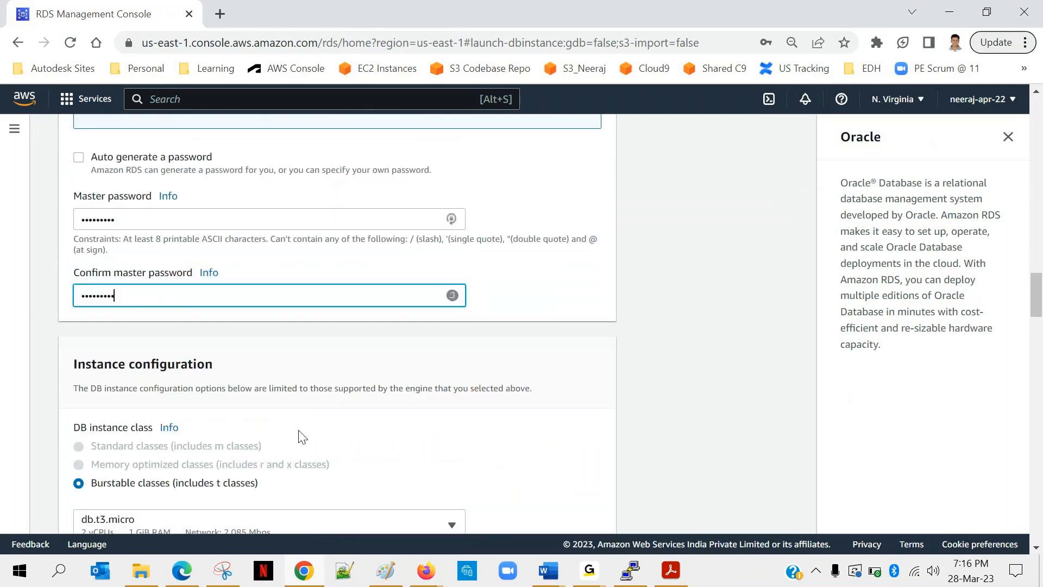
{"action": "scroll", "coordinate": [302, 436], "scroll_direction": "down", "scroll_amount": 3}
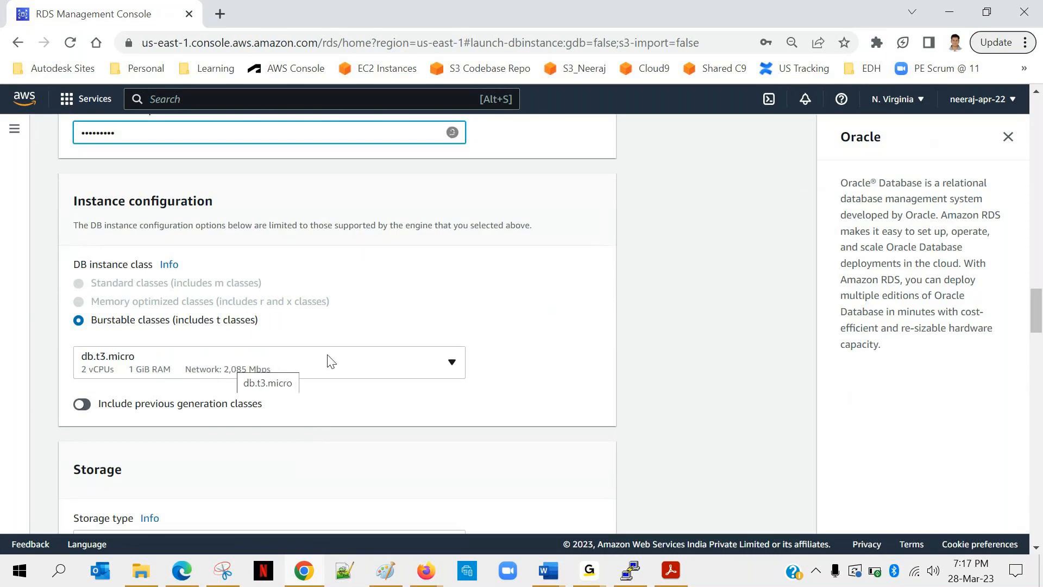
{"action": "left_click", "coordinate": [435, 371]}
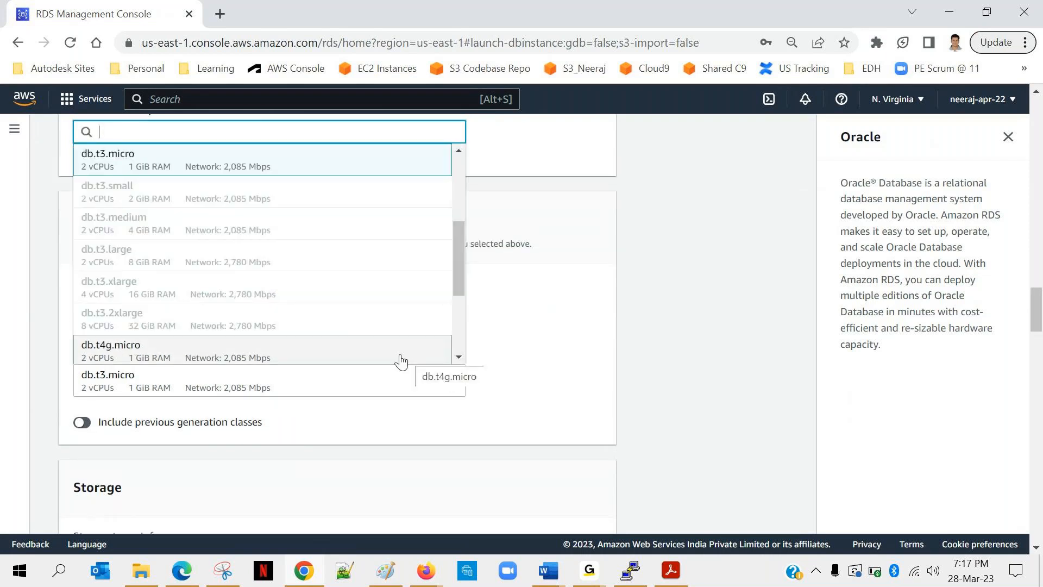
{"action": "left_click", "coordinate": [334, 379]}
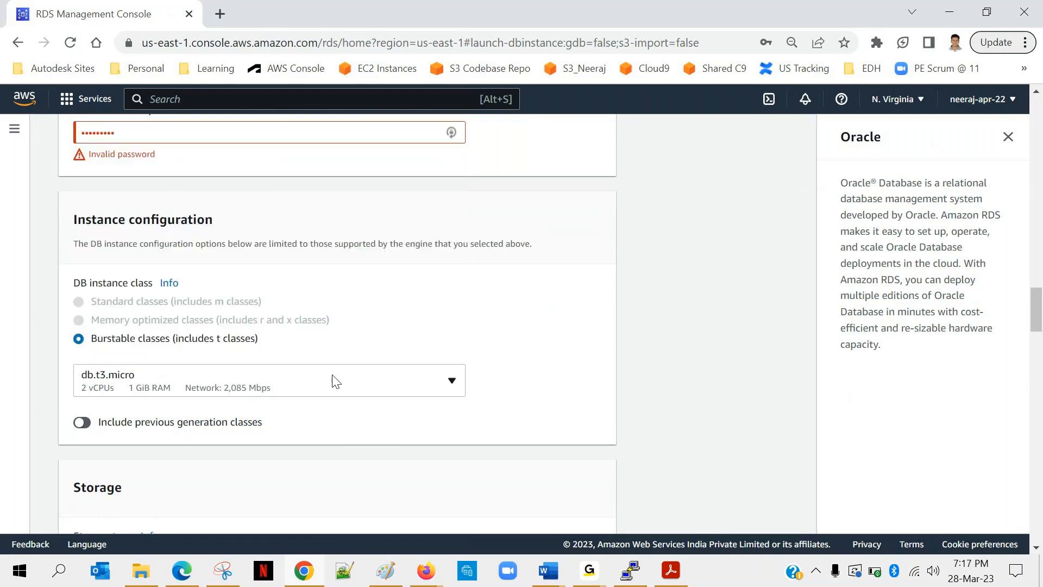
Set the allocated storage of the General Purpose SSD (gp2) volume to 20 GiB.
{"action": "scroll", "coordinate": [361, 375], "scroll_direction": "down", "scroll_amount": 1}
{"action": "scroll", "coordinate": [361, 375], "scroll_direction": "down", "scroll_amount": 2}
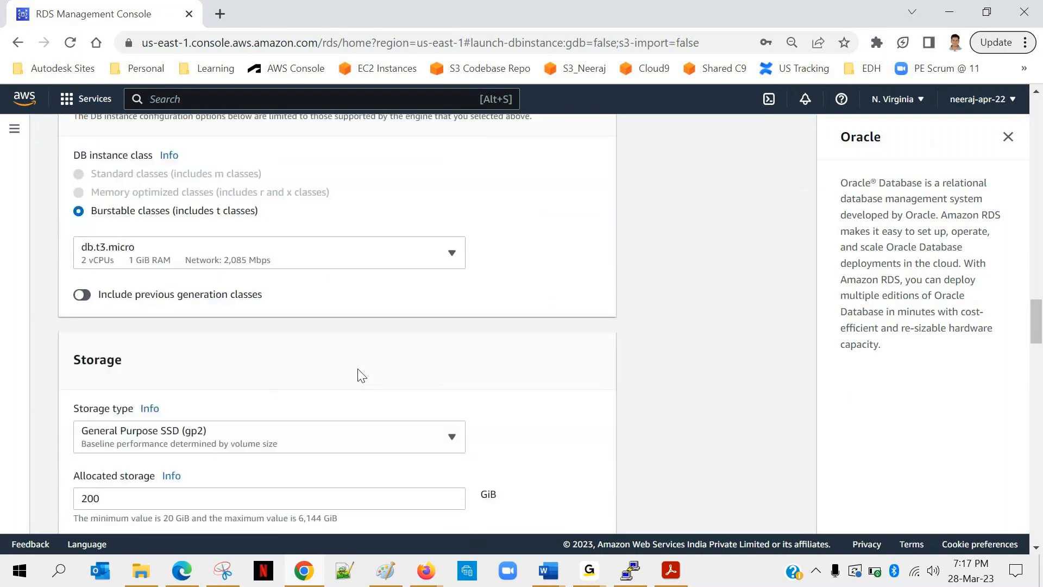
{"action": "scroll", "coordinate": [361, 375], "scroll_direction": "down", "scroll_amount": 1}
{"action": "scroll", "coordinate": [361, 375], "scroll_direction": "down", "scroll_amount": 1}
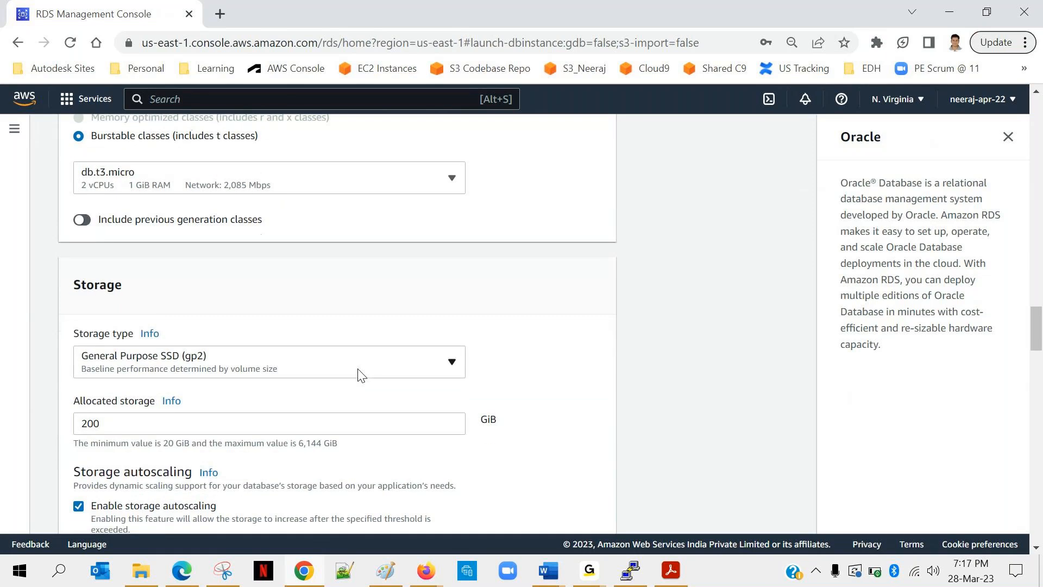
{"action": "scroll", "coordinate": [361, 375], "scroll_direction": "down", "scroll_amount": 1}
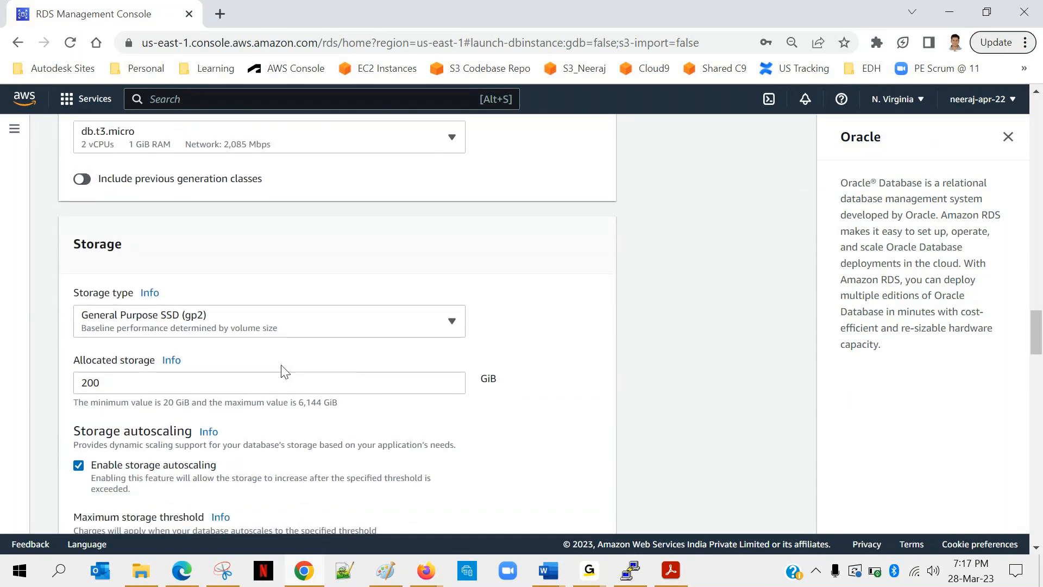
{"action": "scroll", "coordinate": [283, 371], "scroll_direction": "down", "scroll_amount": 1}
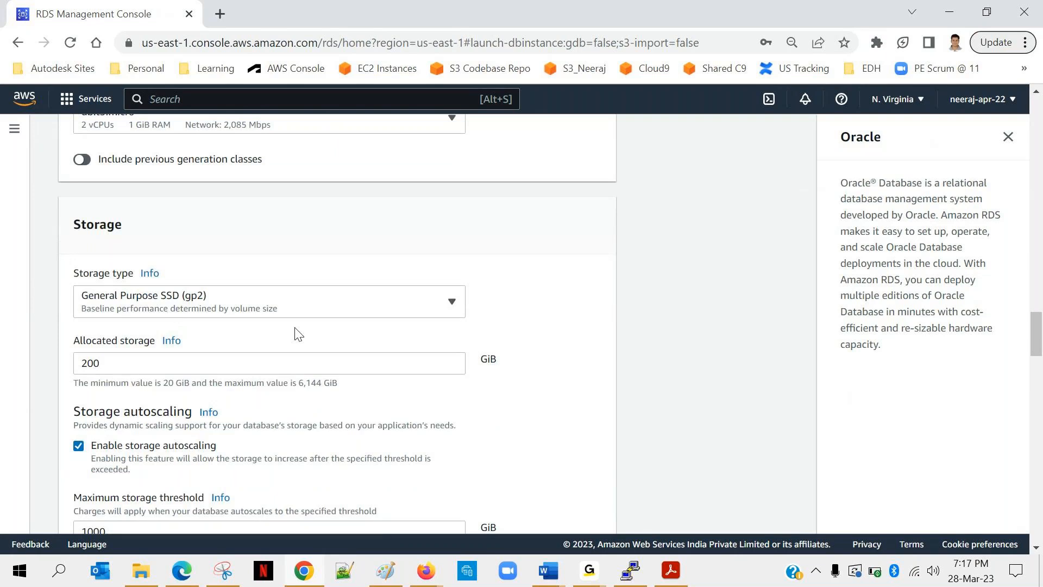
{"action": "left_click", "coordinate": [114, 365]}
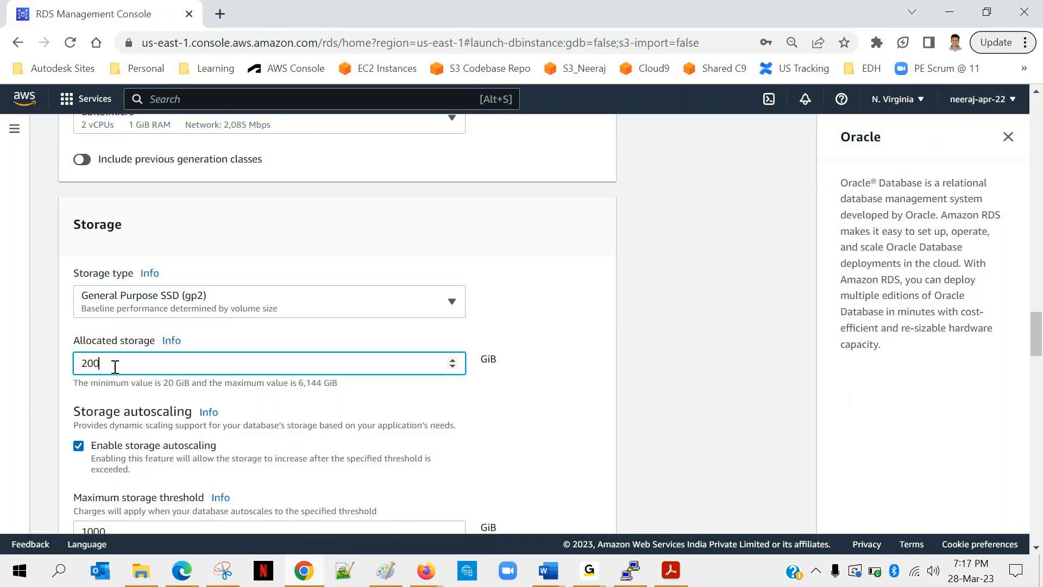
{"action": "scroll", "coordinate": [115, 367], "scroll_direction": "down", "scroll_amount": 1}
{"action": "scroll", "coordinate": [115, 367], "scroll_direction": "down", "scroll_amount": 1}
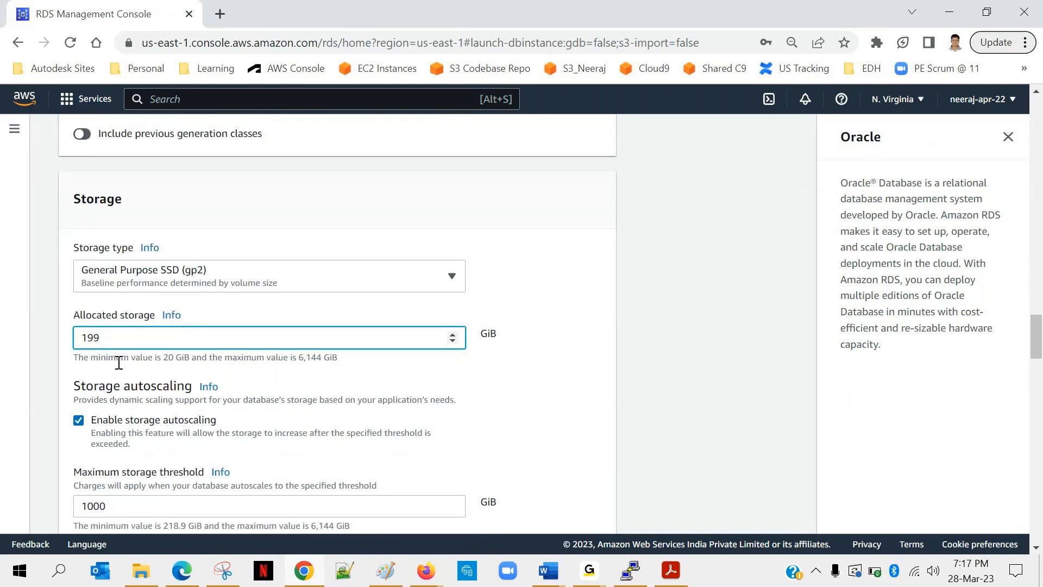
{"action": "left_click_drag", "start_coordinate": [209, 358], "coordinate": [38, 341]}
{"action": "type", "text": "20"}
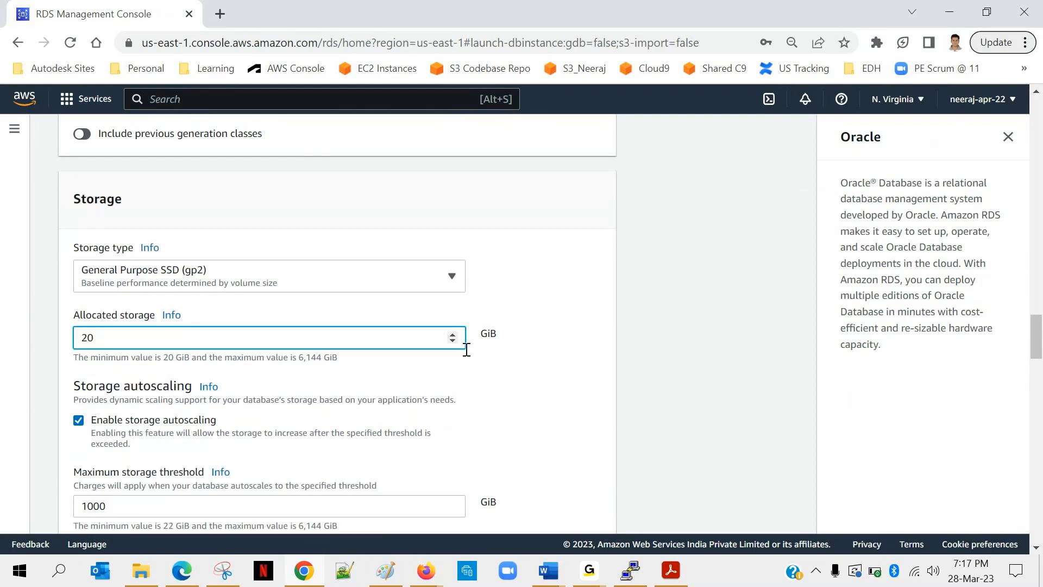
{"action": "left_click", "coordinate": [562, 380]}
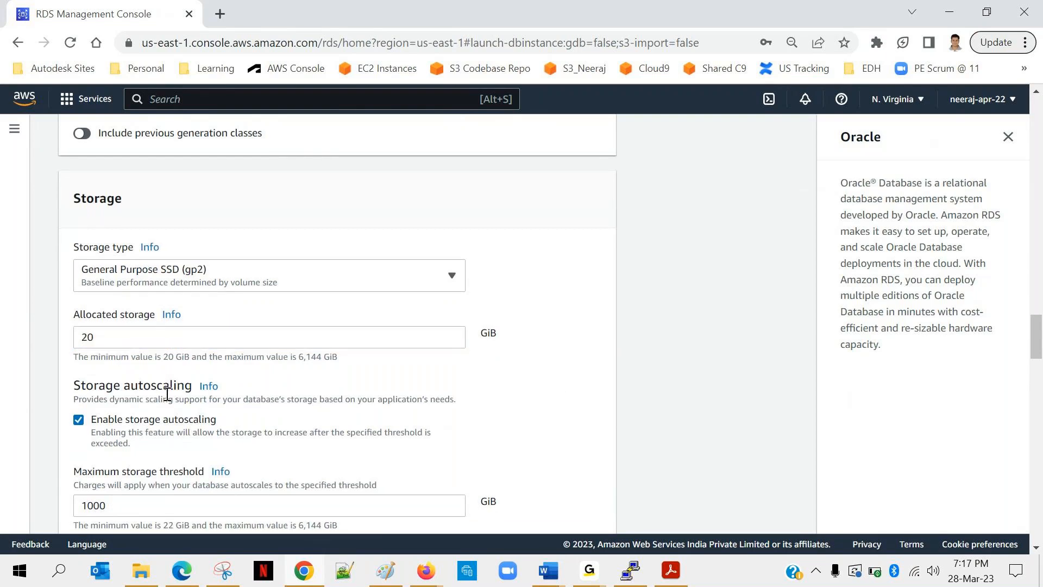
Disable storage autoscaling and enable it again.
{"action": "scroll", "coordinate": [137, 352], "scroll_direction": "down", "scroll_amount": 1}
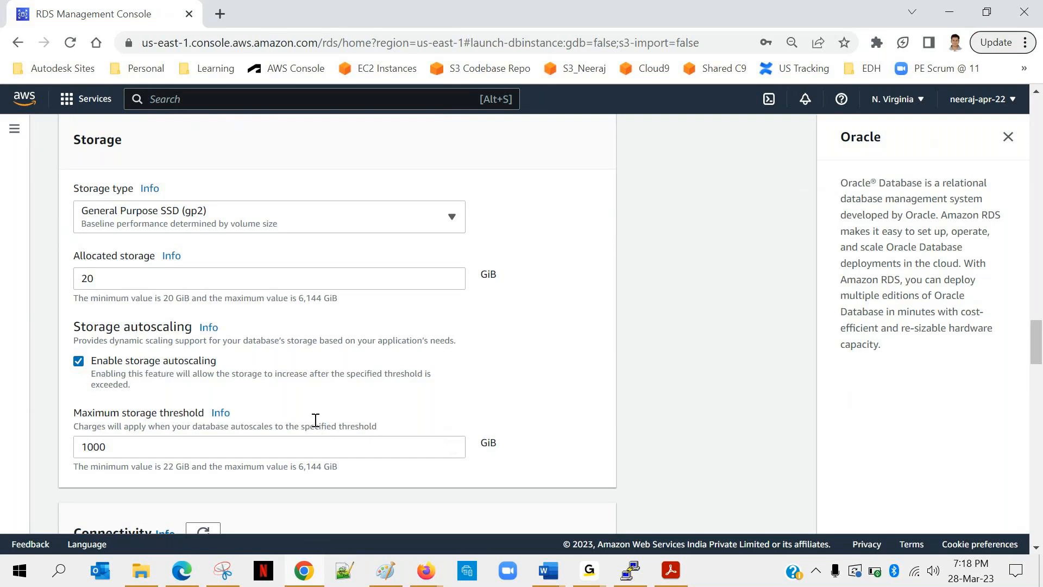
{"action": "left_click", "coordinate": [79, 361]}
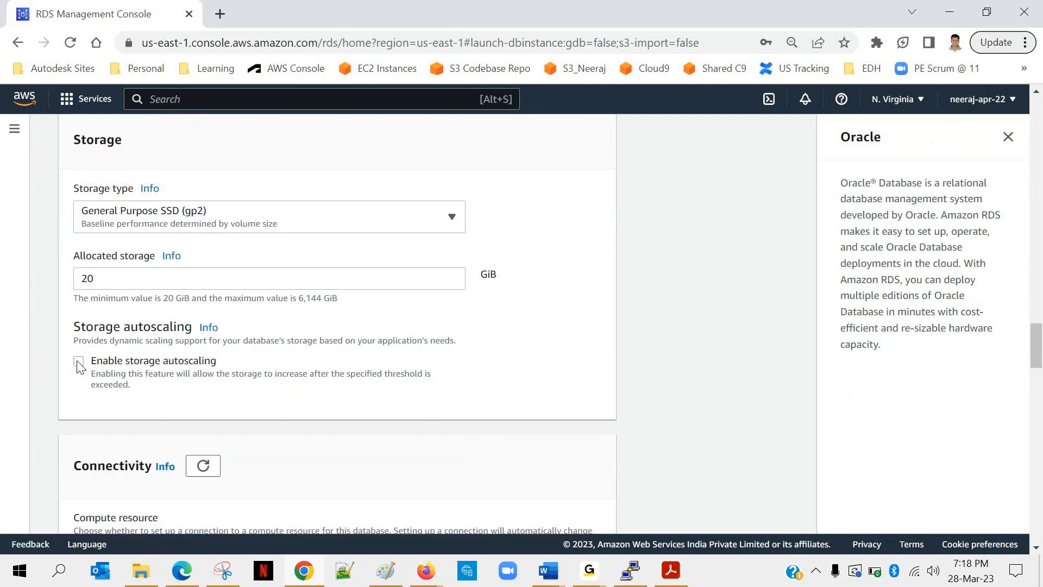
{"action": "left_click", "coordinate": [79, 361]}
Examine the compute resource and network type options under Connectivity.
{"action": "scroll", "coordinate": [235, 356], "scroll_direction": "down", "scroll_amount": 1}
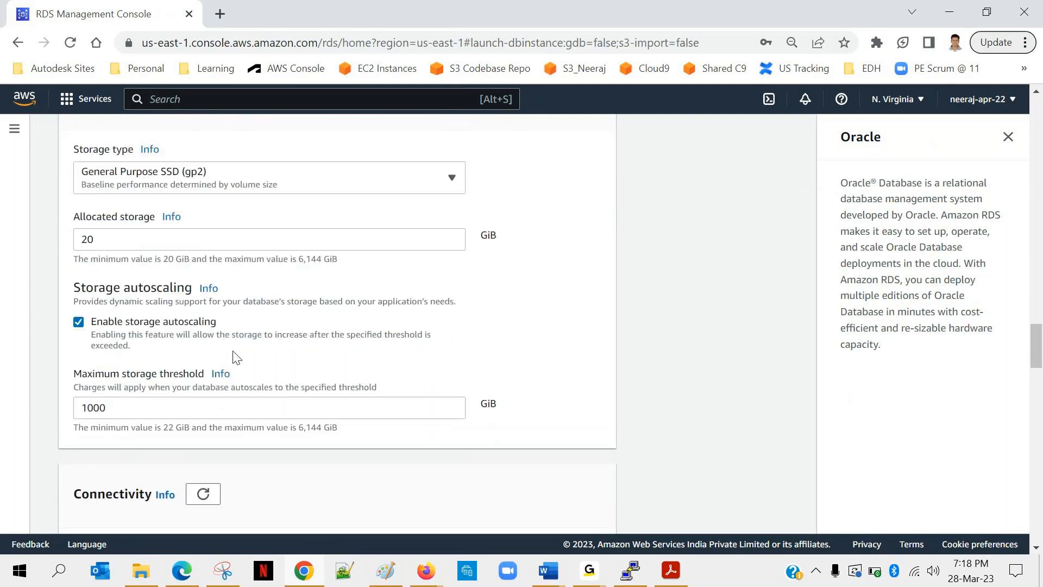
{"action": "scroll", "coordinate": [234, 356], "scroll_direction": "down", "scroll_amount": 2}
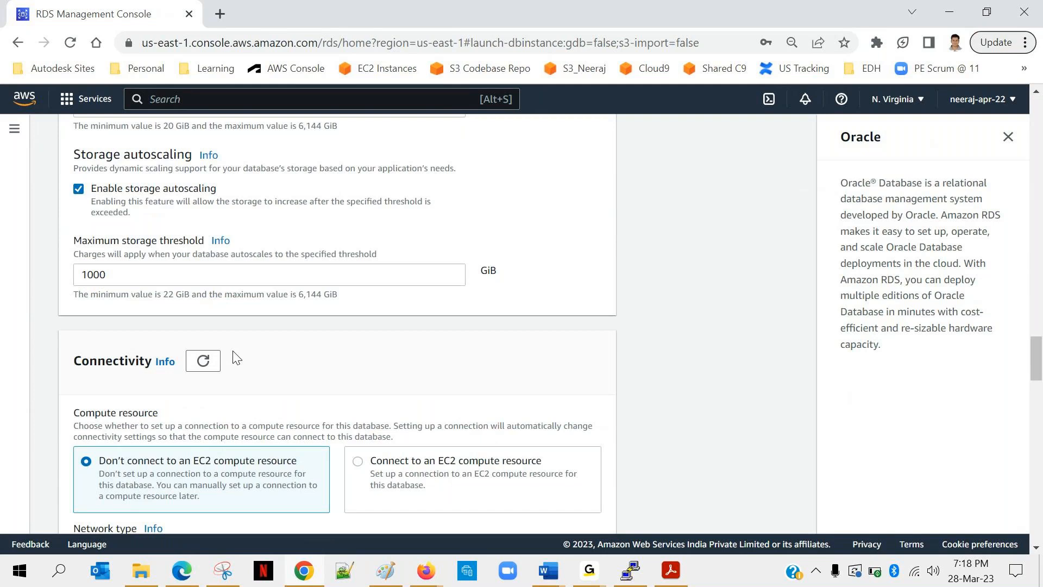
{"action": "scroll", "coordinate": [236, 358], "scroll_direction": "down", "scroll_amount": 1}
{"action": "scroll", "coordinate": [236, 358], "scroll_direction": "down", "scroll_amount": 1}
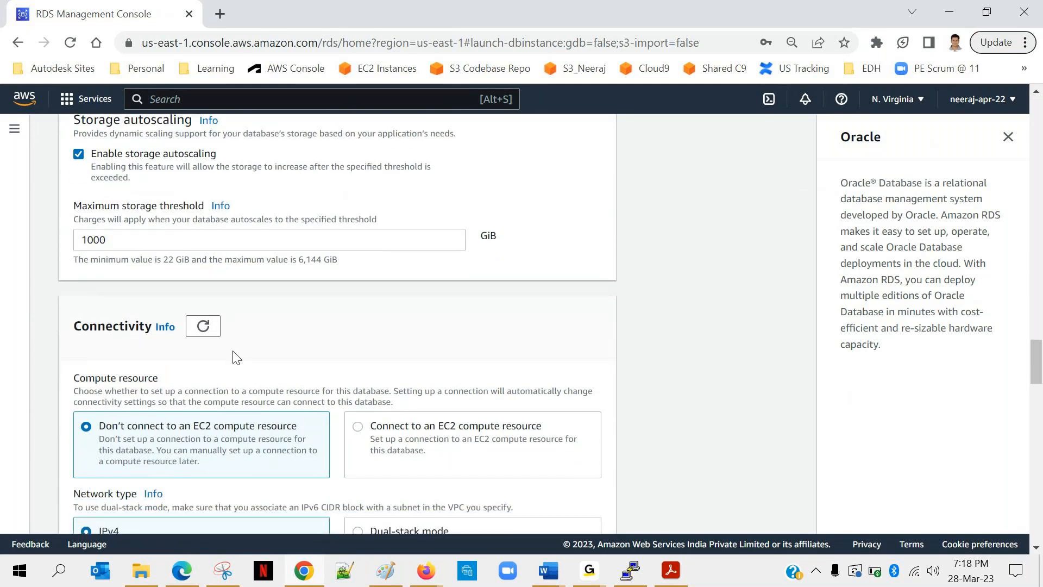
{"action": "scroll", "coordinate": [236, 358], "scroll_direction": "down", "scroll_amount": 1}
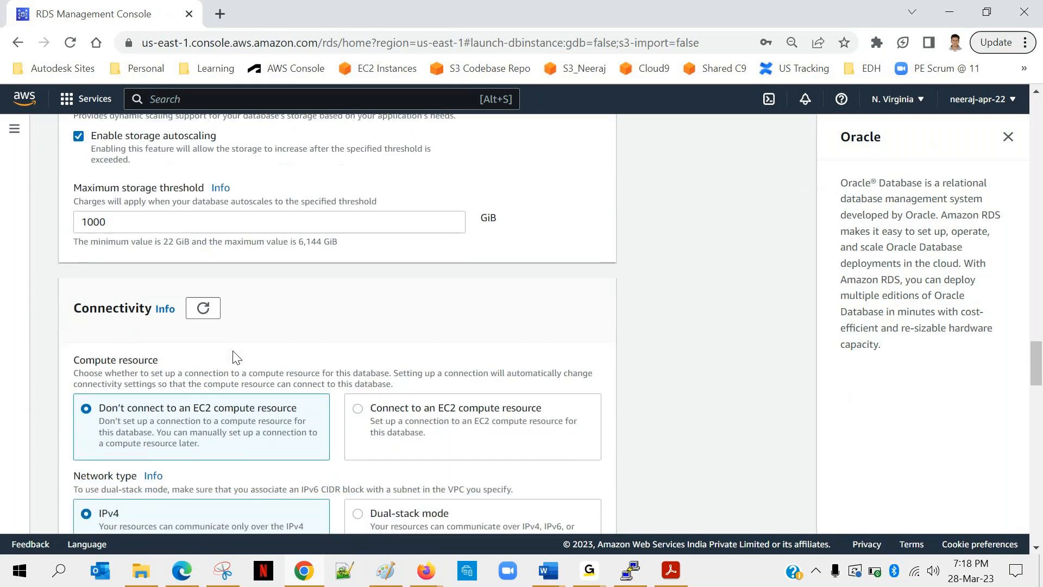
{"action": "scroll", "coordinate": [236, 358], "scroll_direction": "down", "scroll_amount": 3}
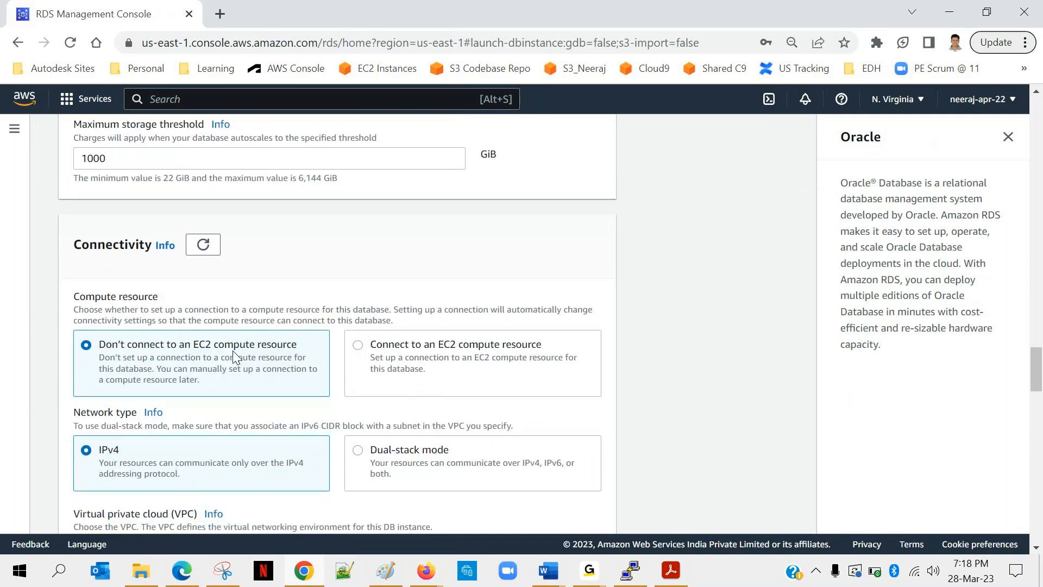
{"action": "scroll", "coordinate": [235, 358], "scroll_direction": "down", "scroll_amount": 1}
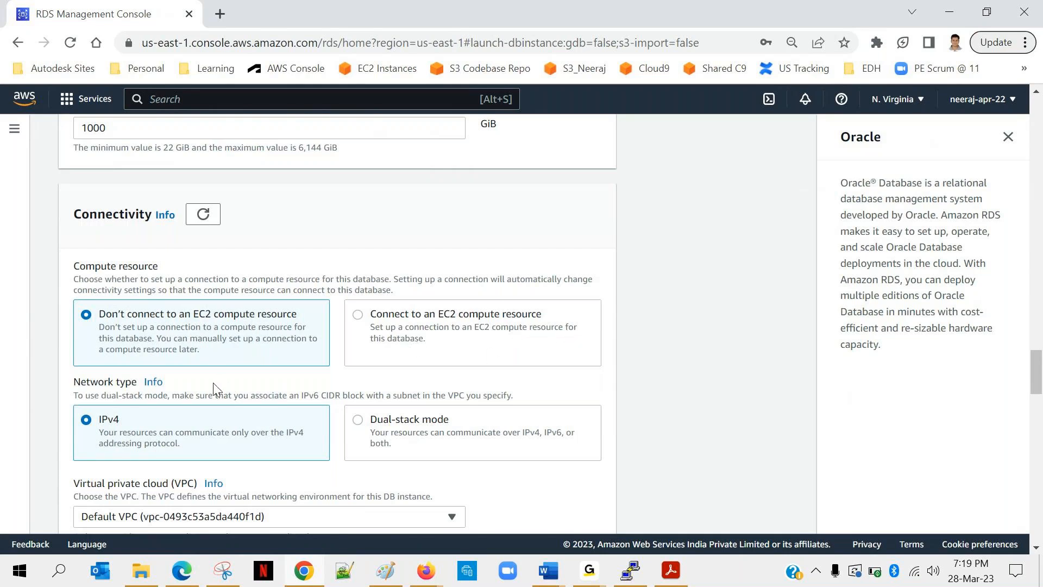
{"action": "scroll", "coordinate": [214, 389], "scroll_direction": "down", "scroll_amount": 2}
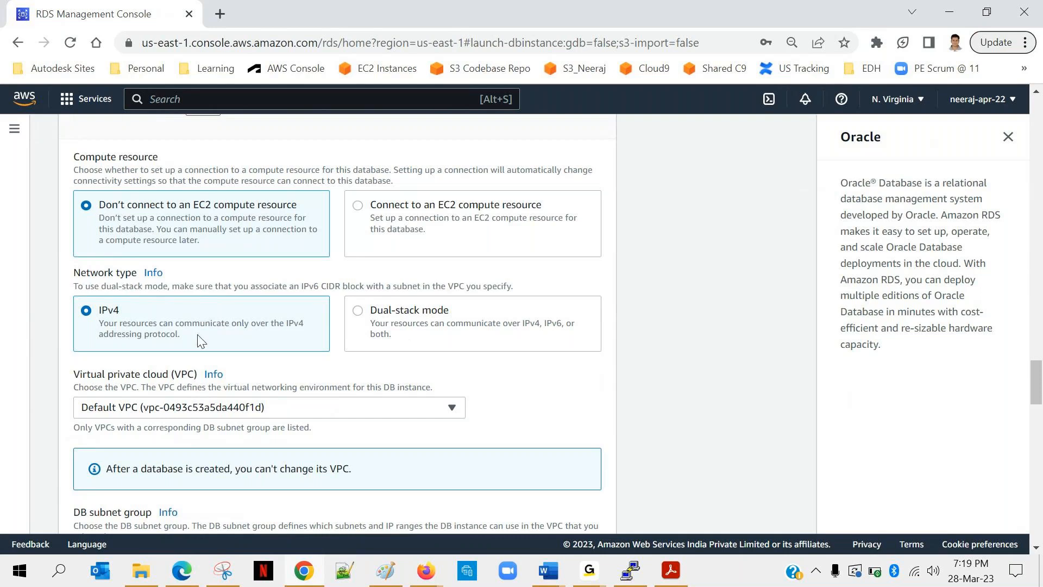
Examine the VPC, DB subnet group, public access and VPC security group settings.
{"action": "scroll", "coordinate": [184, 328], "scroll_direction": "down", "scroll_amount": 2}
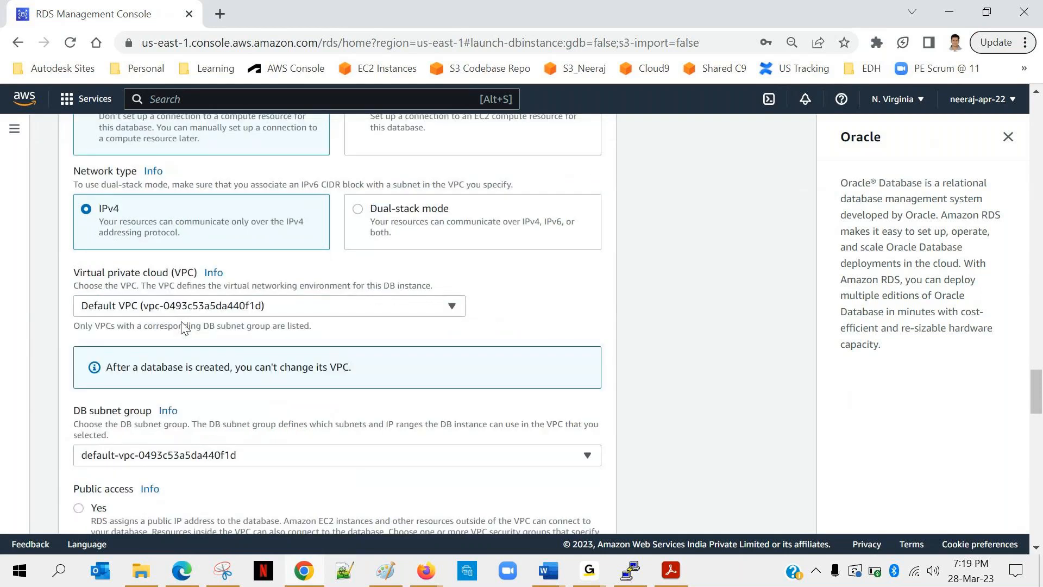
{"action": "scroll", "coordinate": [183, 329], "scroll_direction": "down", "scroll_amount": 1}
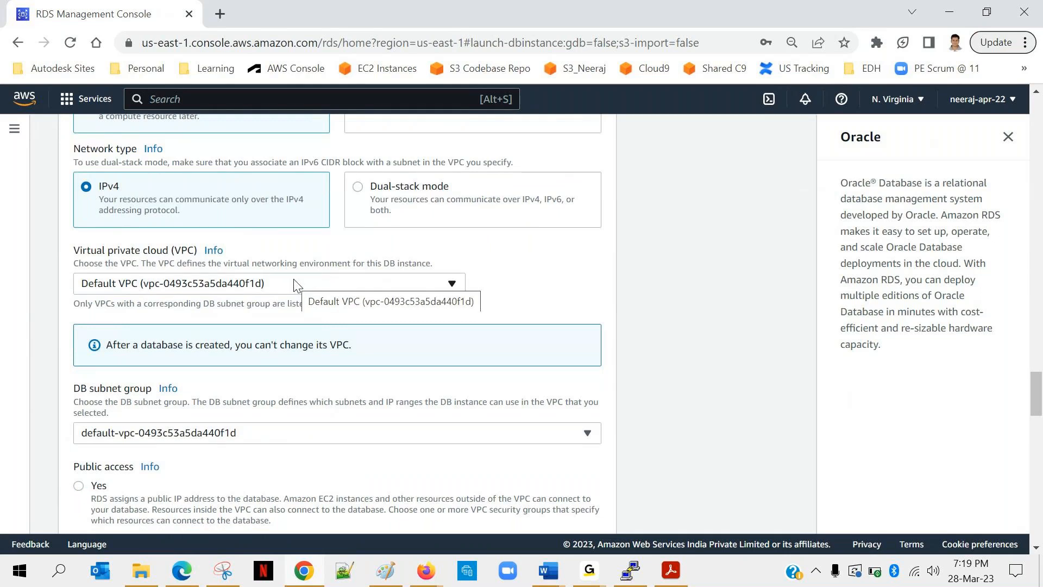
{"action": "scroll", "coordinate": [243, 326], "scroll_direction": "down", "scroll_amount": 2}
{"action": "scroll", "coordinate": [243, 326], "scroll_direction": "down", "scroll_amount": 1}
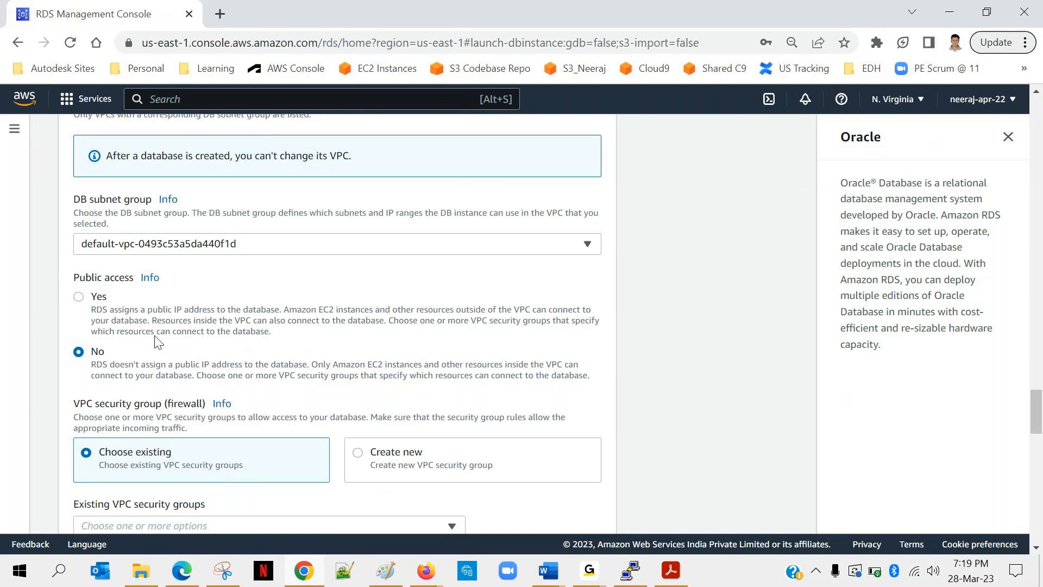
{"action": "scroll", "coordinate": [156, 341], "scroll_direction": "down", "scroll_amount": 2}
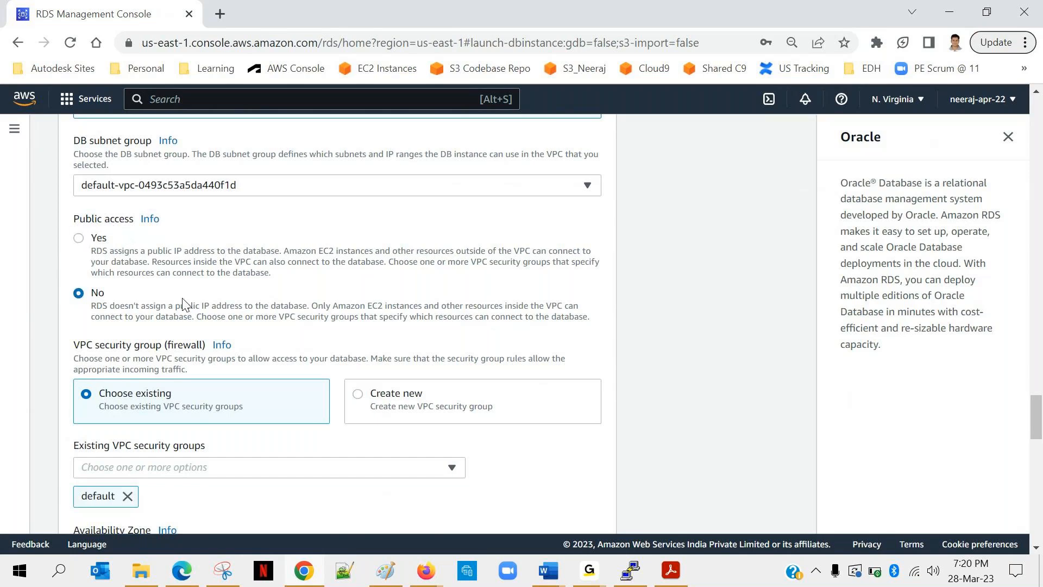
{"action": "scroll", "coordinate": [191, 299], "scroll_direction": "down", "scroll_amount": 1}
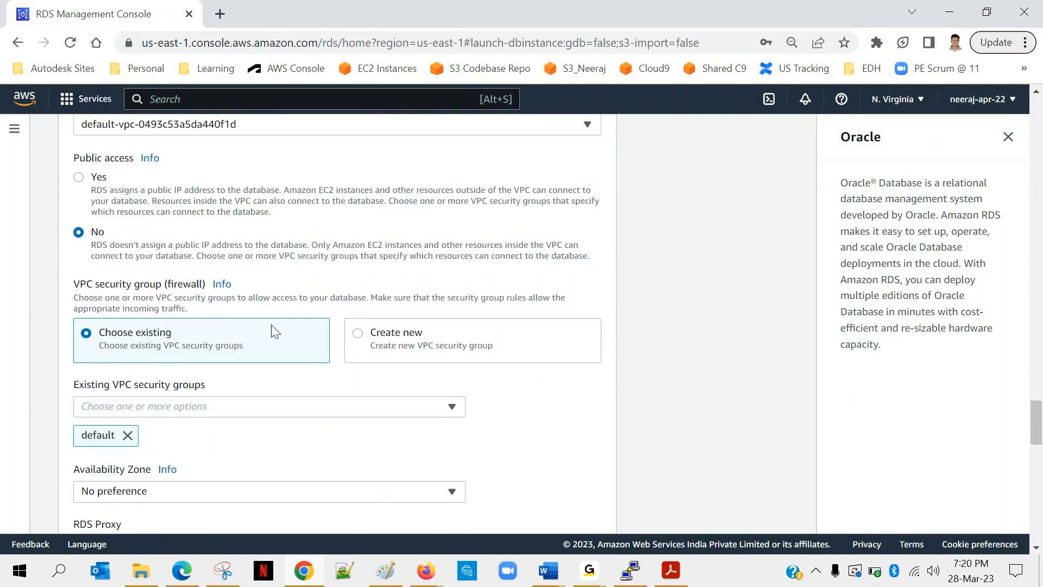
{"action": "scroll", "coordinate": [274, 331], "scroll_direction": "down", "scroll_amount": 1}
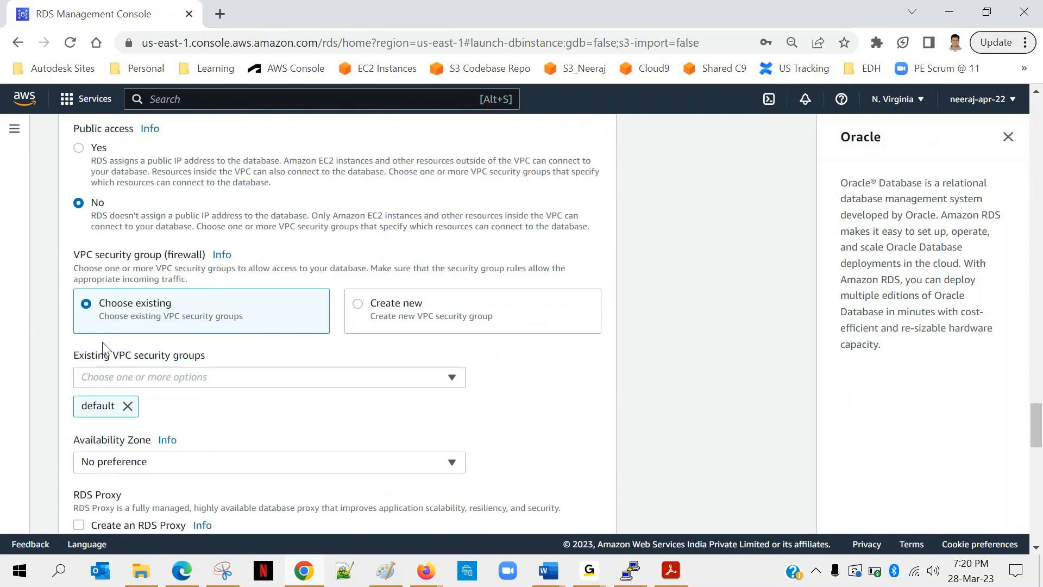
Choose to create a new VPC security group for the database and name it rds-sg.
{"action": "left_click", "coordinate": [244, 387]}
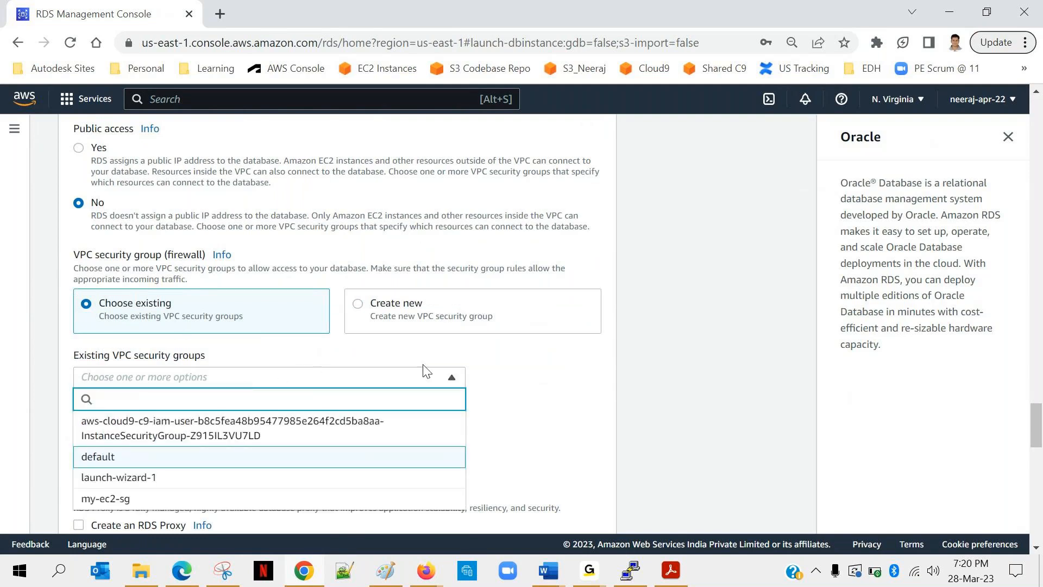
{"action": "left_click", "coordinate": [487, 364]}
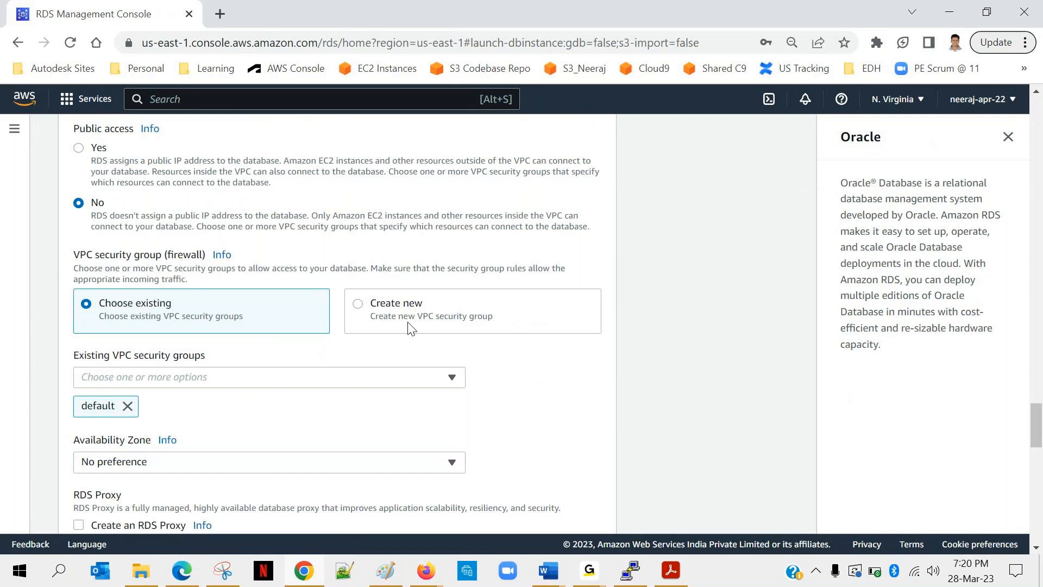
{"action": "left_click", "coordinate": [358, 305]}
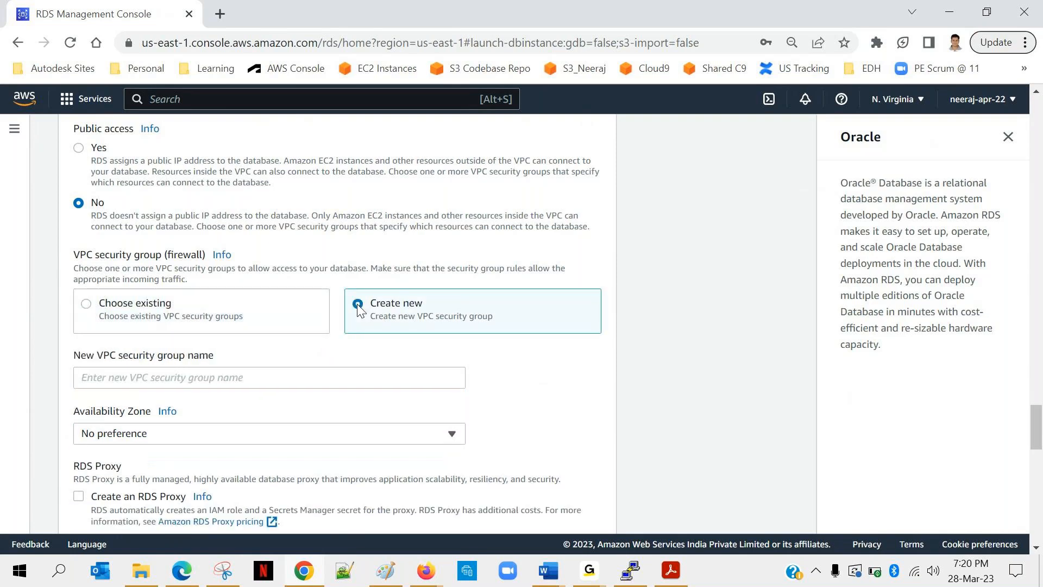
{"action": "scroll", "coordinate": [211, 365], "scroll_direction": "down", "scroll_amount": 1}
{"action": "left_click", "coordinate": [117, 315]}
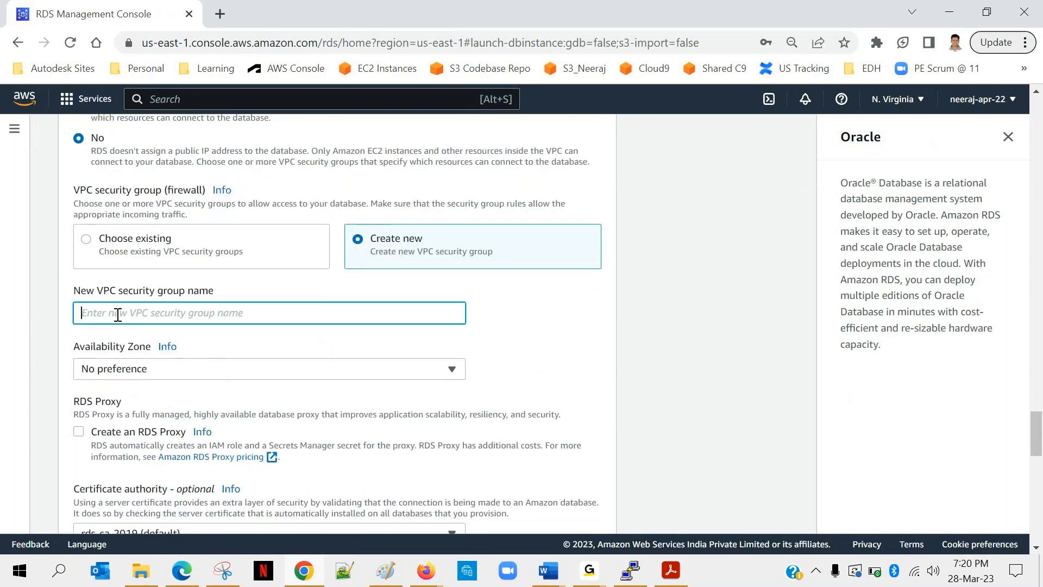
{"action": "type", "text": "rds-sg"}
Set the database's Availability Zone to us-east-1b.
{"action": "scroll", "coordinate": [235, 339], "scroll_direction": "down", "scroll_amount": 2}
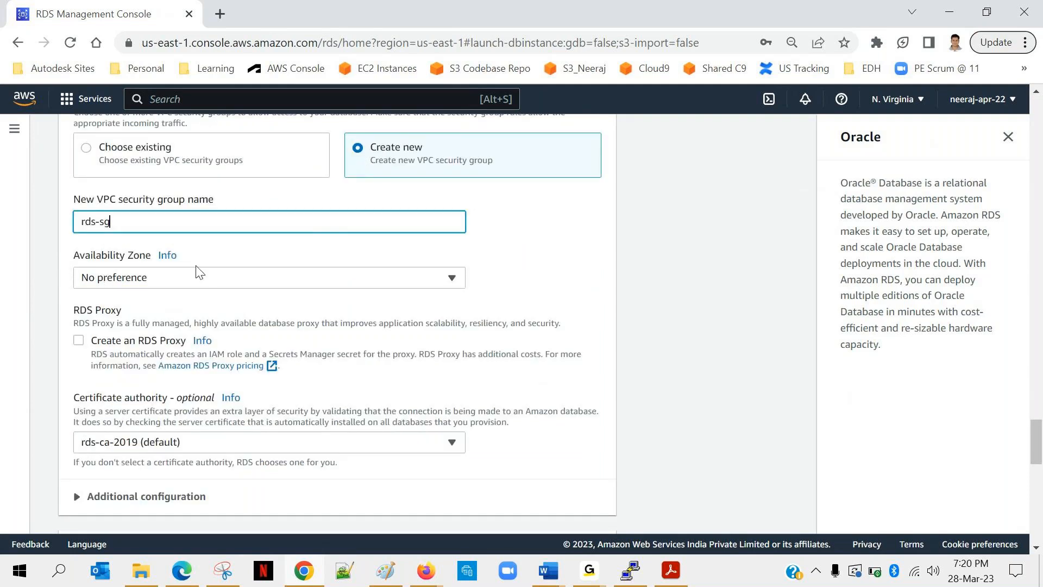
{"action": "left_click", "coordinate": [302, 284]}
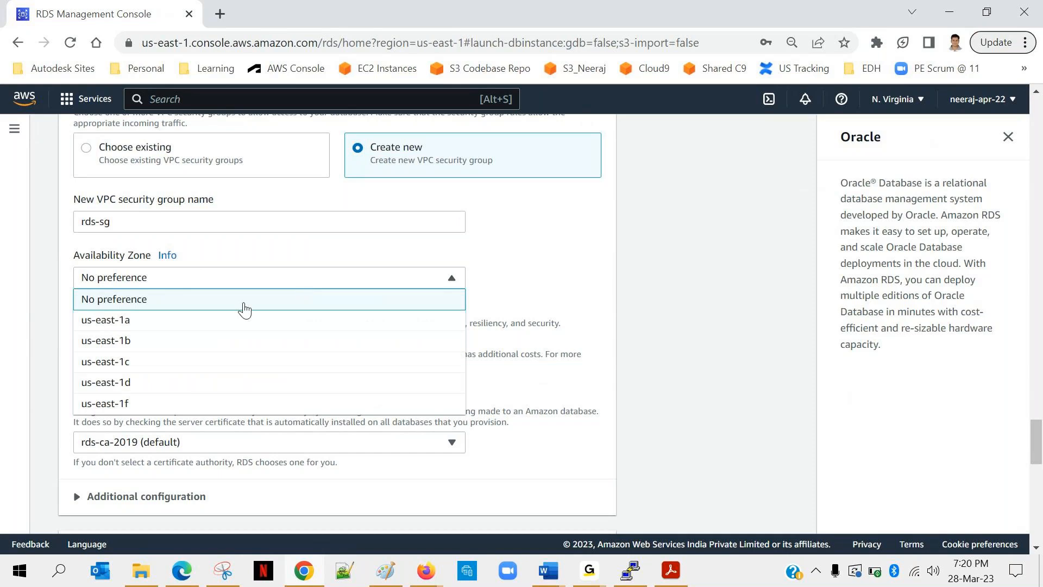
{"action": "left_click", "coordinate": [134, 342]}
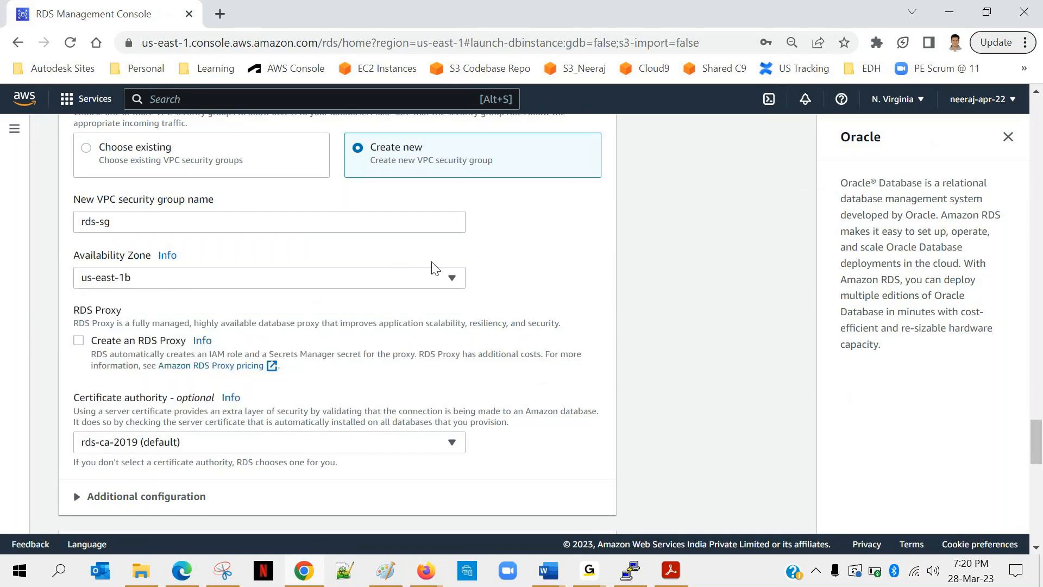
Review the form's settings from the connectivity section back up to the engine, template and database creation method choices.
{"action": "scroll", "coordinate": [364, 282], "scroll_direction": "down", "scroll_amount": 1}
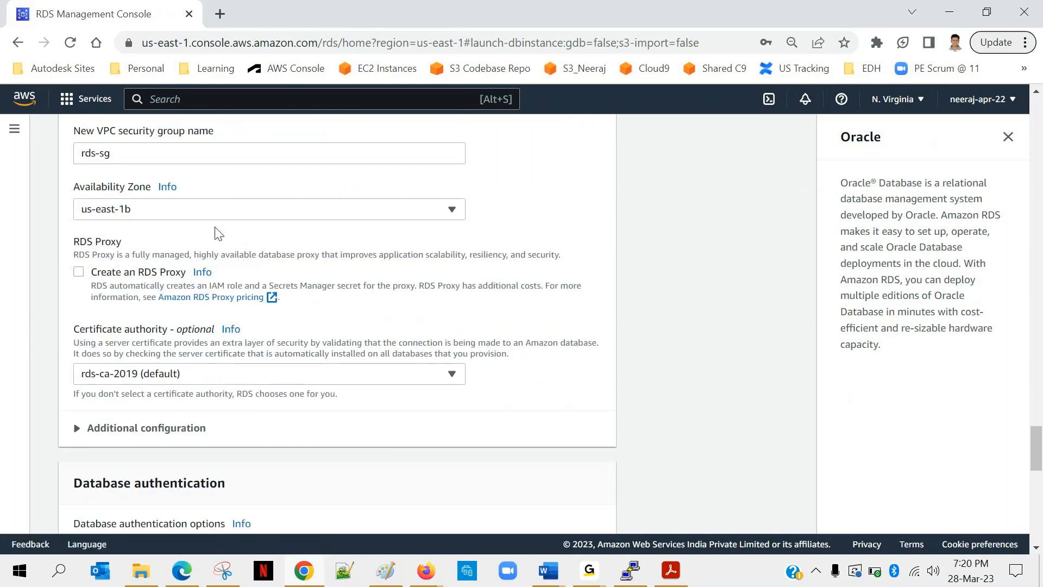
{"action": "scroll", "coordinate": [176, 280], "scroll_direction": "up", "scroll_amount": 2}
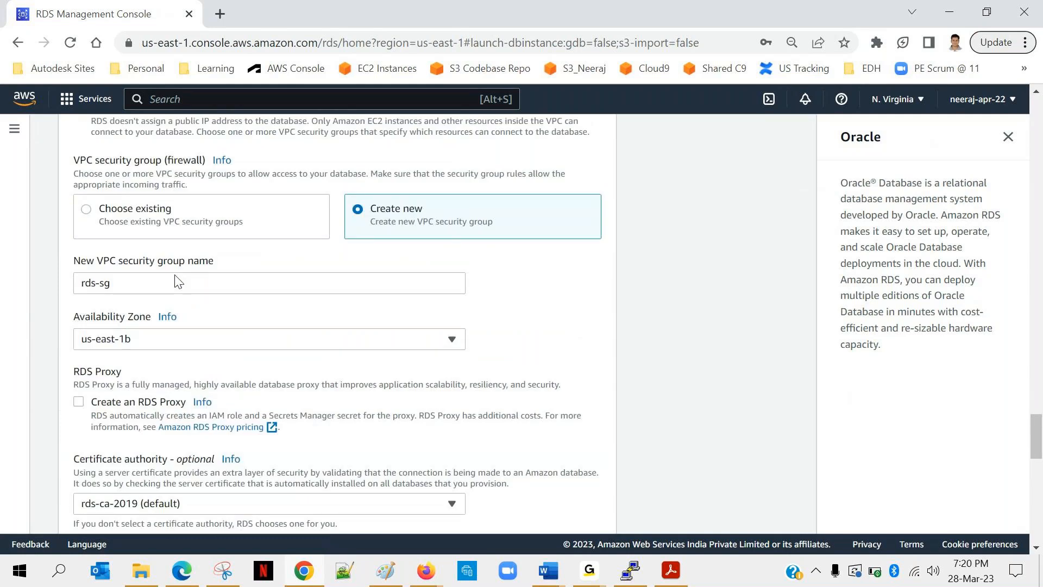
{"action": "scroll", "coordinate": [176, 279], "scroll_direction": "up", "scroll_amount": 15}
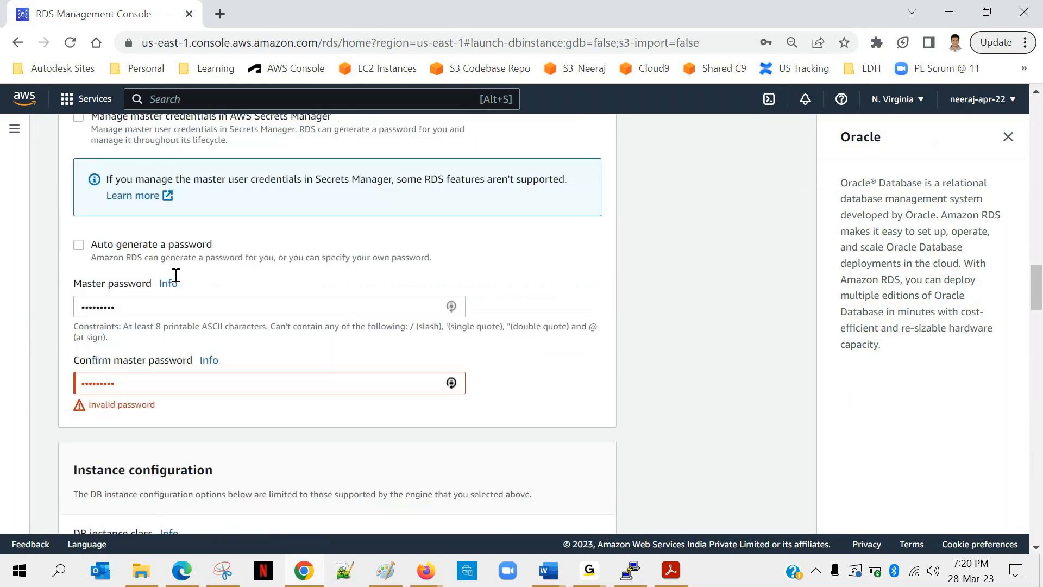
{"action": "scroll", "coordinate": [175, 280], "scroll_direction": "up", "scroll_amount": 2}
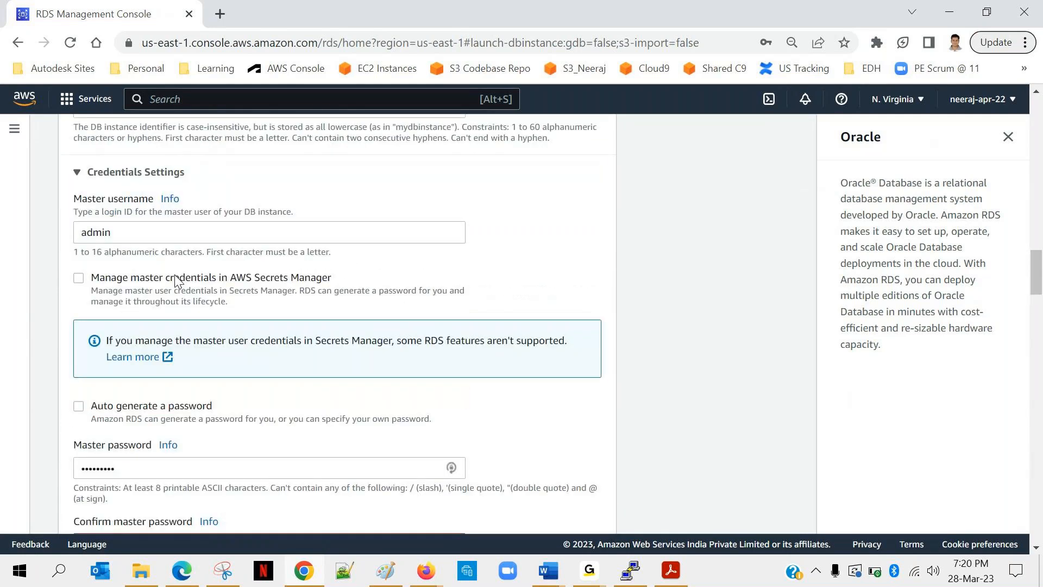
{"action": "scroll", "coordinate": [174, 278], "scroll_direction": "up", "scroll_amount": 10}
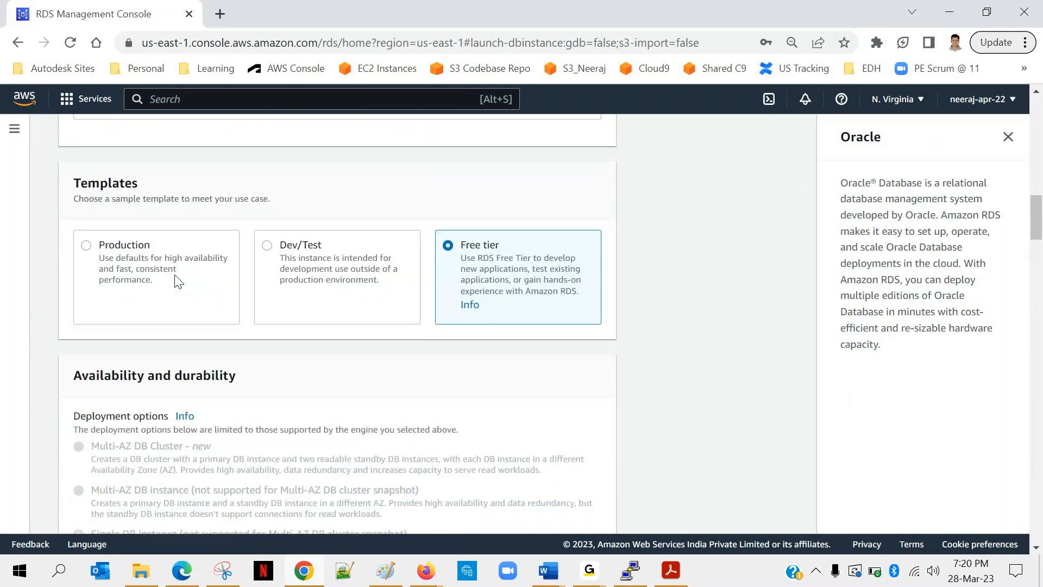
{"action": "scroll", "coordinate": [174, 274], "scroll_direction": "up", "scroll_amount": 7}
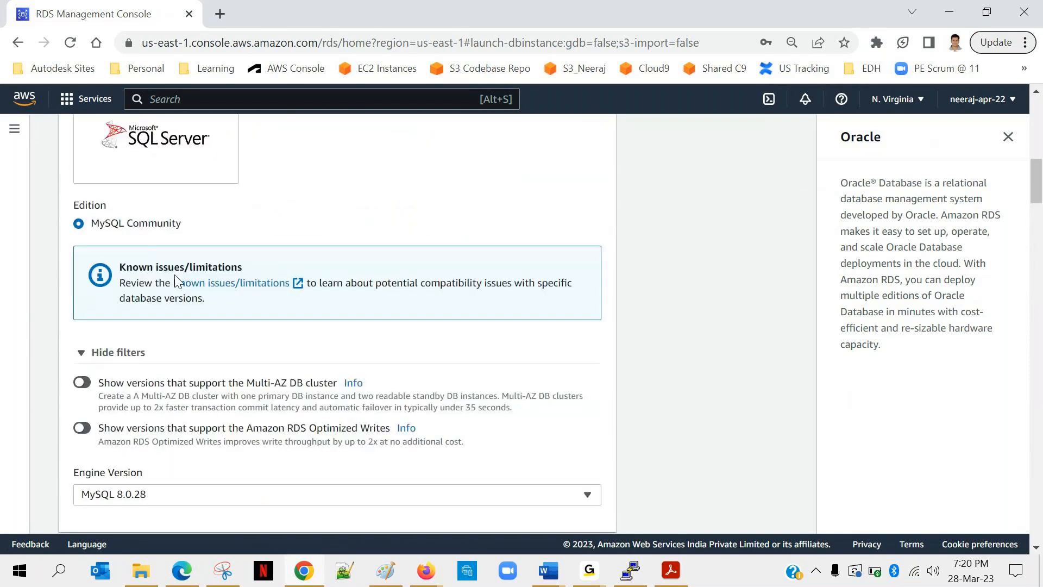
{"action": "scroll", "coordinate": [174, 275], "scroll_direction": "up", "scroll_amount": 4}
{"action": "scroll", "coordinate": [177, 281], "scroll_direction": "up", "scroll_amount": 5}
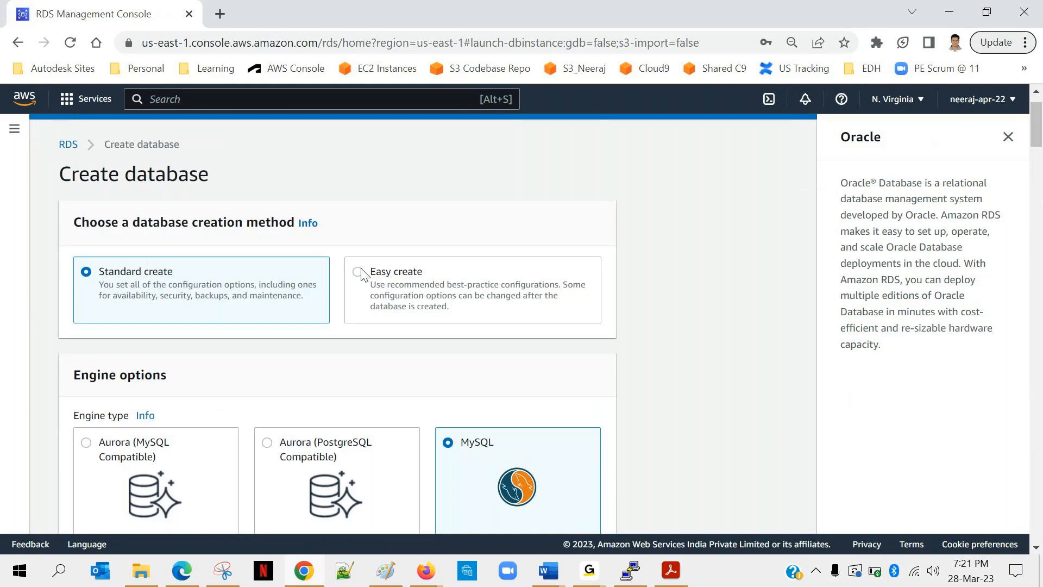
{"action": "scroll", "coordinate": [361, 269], "scroll_direction": "down", "scroll_amount": 15}
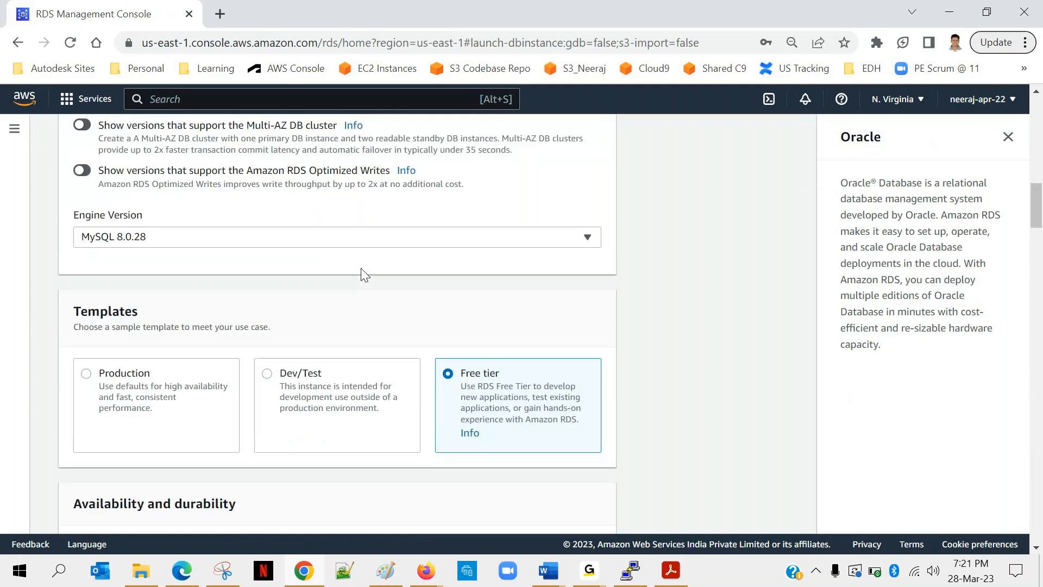
Retype the master password confirmation and the master password in the credentials settings.
{"action": "scroll", "coordinate": [360, 269], "scroll_direction": "down", "scroll_amount": 2}
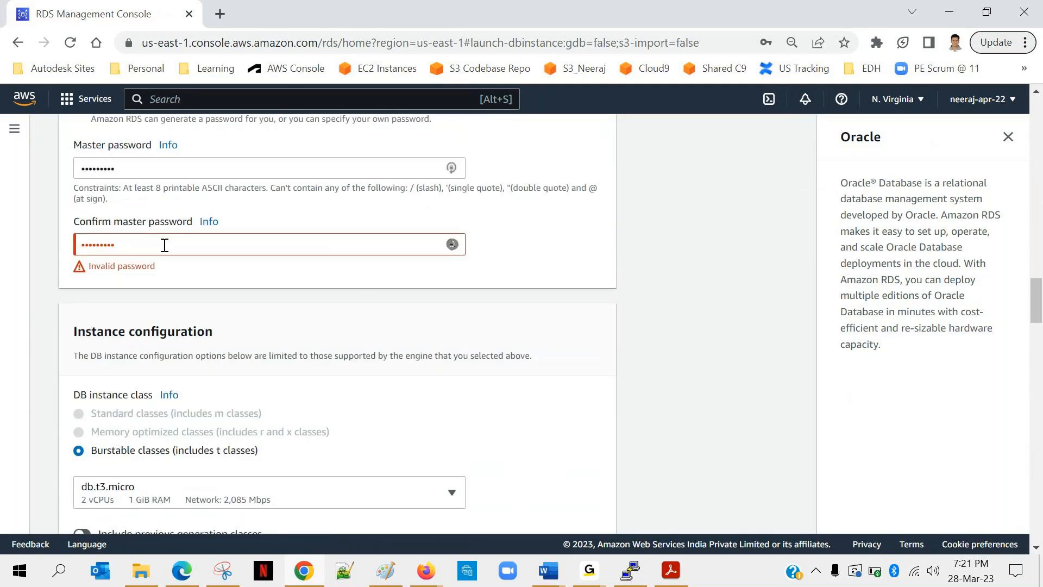
{"action": "left_click_drag", "start_coordinate": [121, 244], "coordinate": [21, 246]}
{"action": "type", "text": "•••••••••"}
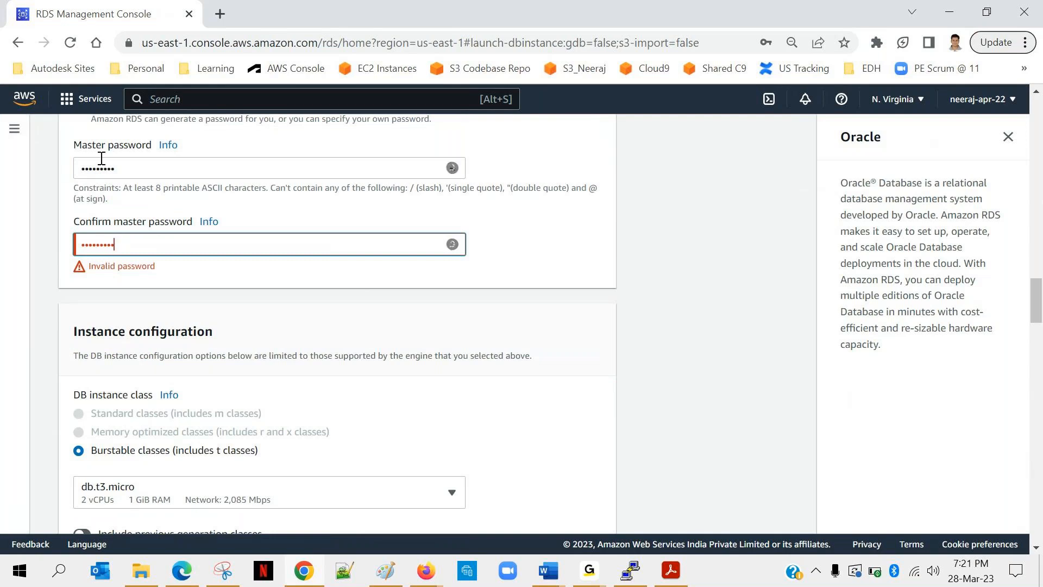
{"action": "left_click_drag", "start_coordinate": [135, 164], "coordinate": [26, 179]}
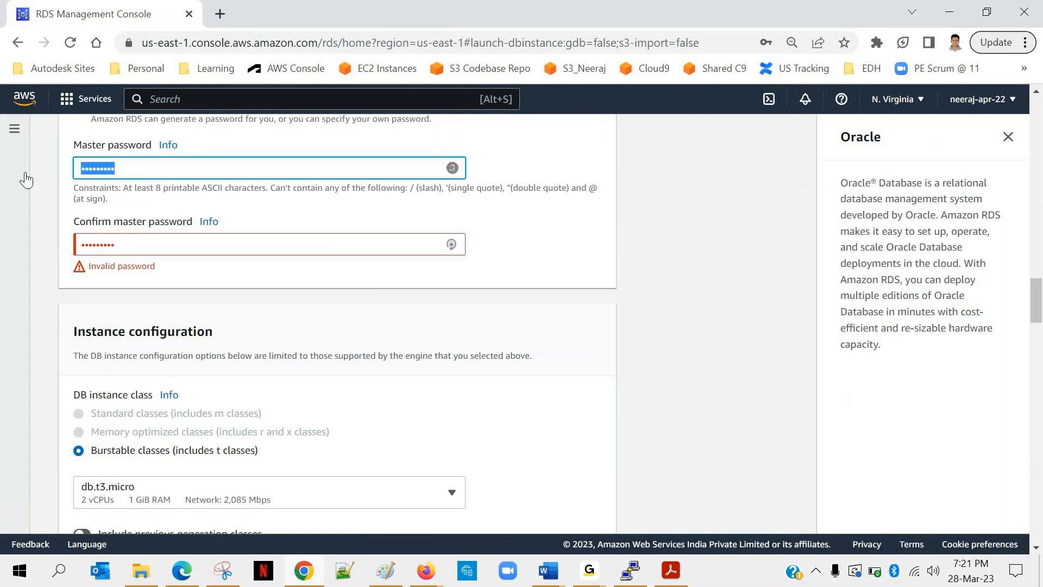
{"action": "type", "text": "•••••••••"}
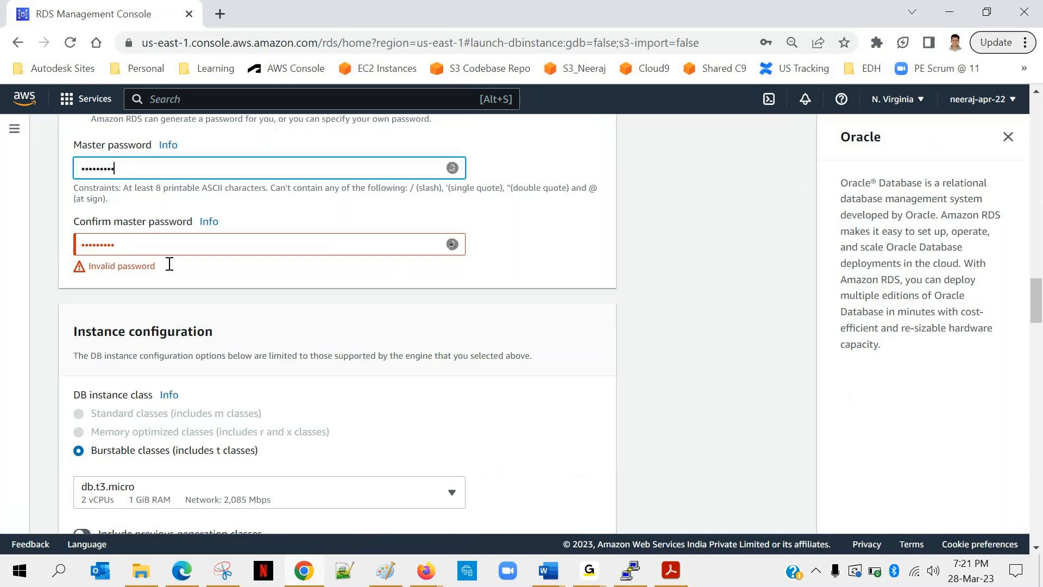
{"action": "left_click", "coordinate": [184, 277]}
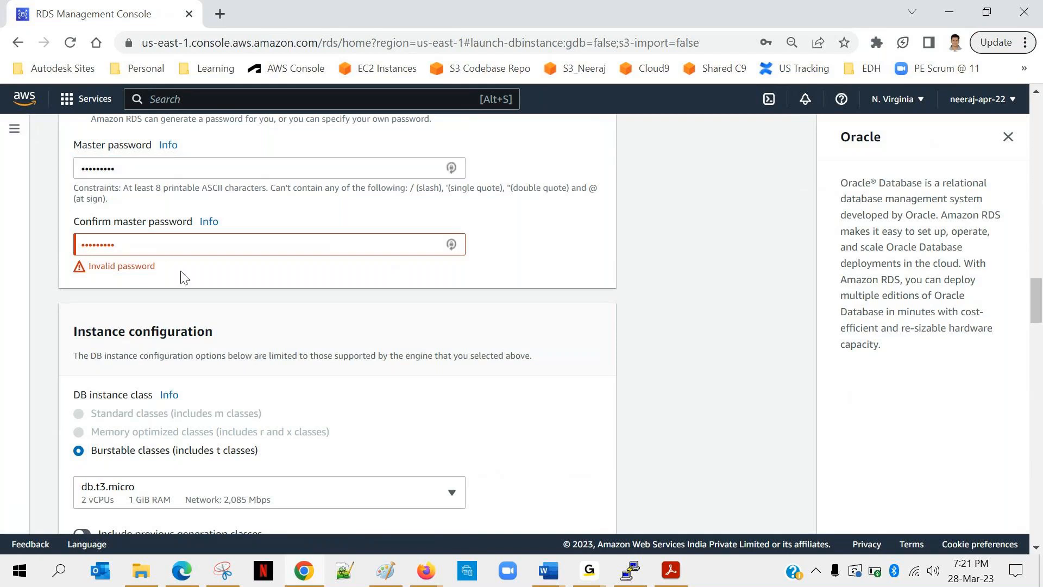
Enter the master password again in both the master password and confirmation fields.
{"action": "left_click", "coordinate": [123, 246]}
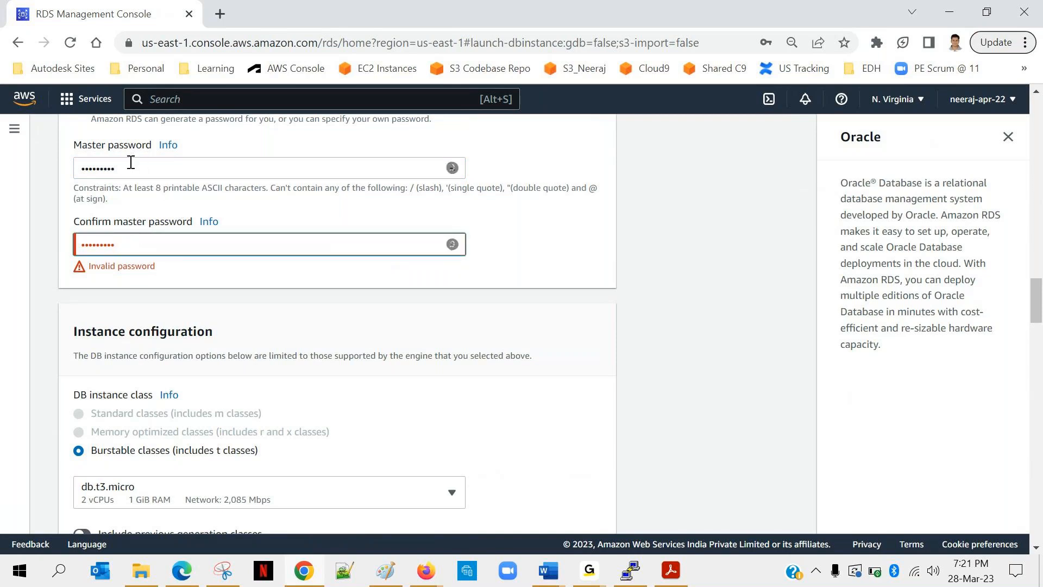
{"action": "left_click_drag", "start_coordinate": [132, 162], "coordinate": [46, 173]}
{"action": "type", "text": "*********"}
{"action": "left_click_drag", "start_coordinate": [129, 244], "coordinate": [54, 255]}
{"action": "type", "text": "*********"}
Try to create the database with the configured settings.
{"action": "scroll", "coordinate": [287, 291], "scroll_direction": "down", "scroll_amount": 12}
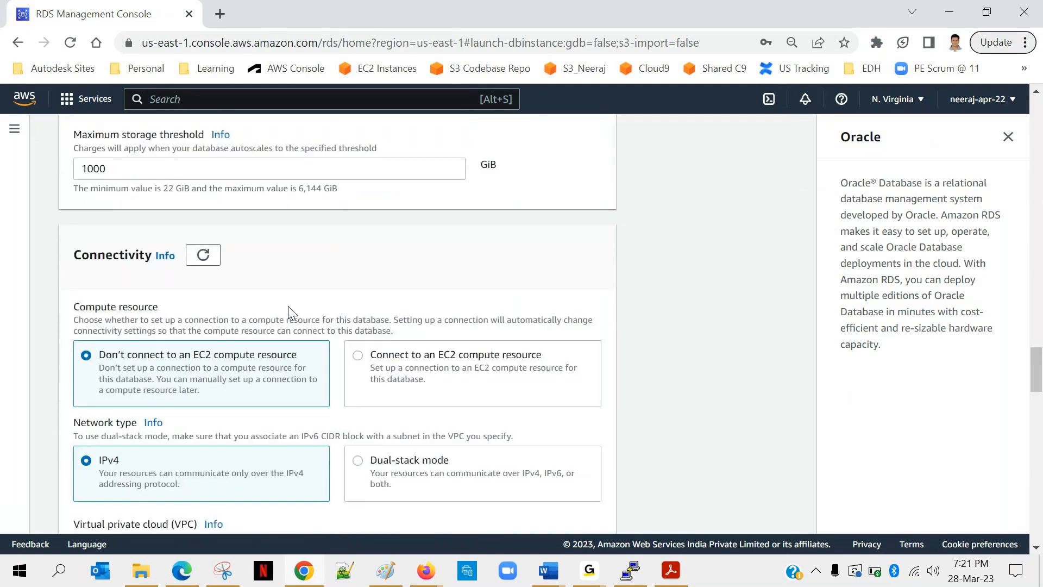
{"action": "scroll", "coordinate": [288, 312], "scroll_direction": "down", "scroll_amount": 15}
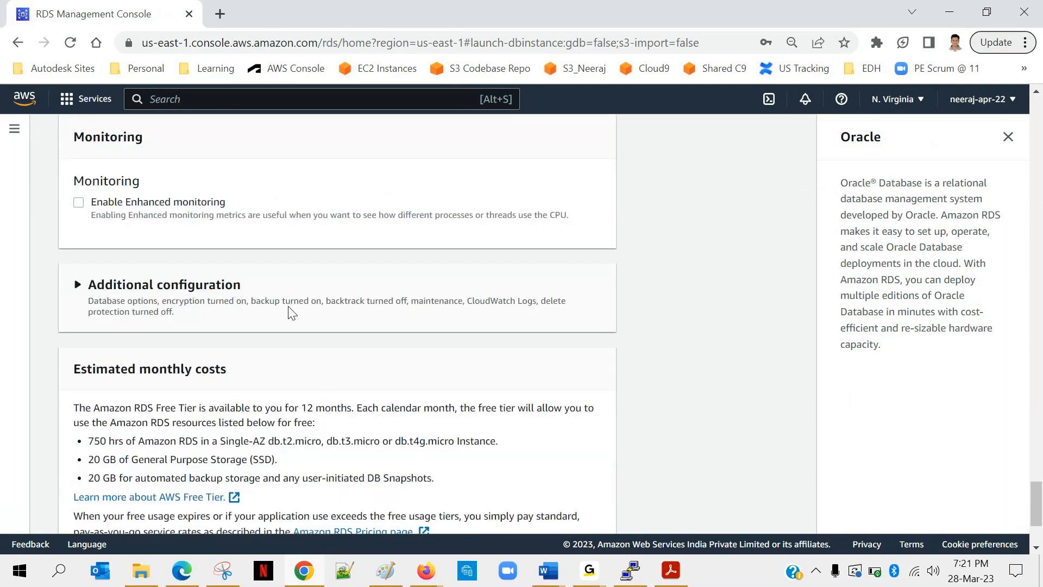
{"action": "scroll", "coordinate": [290, 312], "scroll_direction": "down", "scroll_amount": 3}
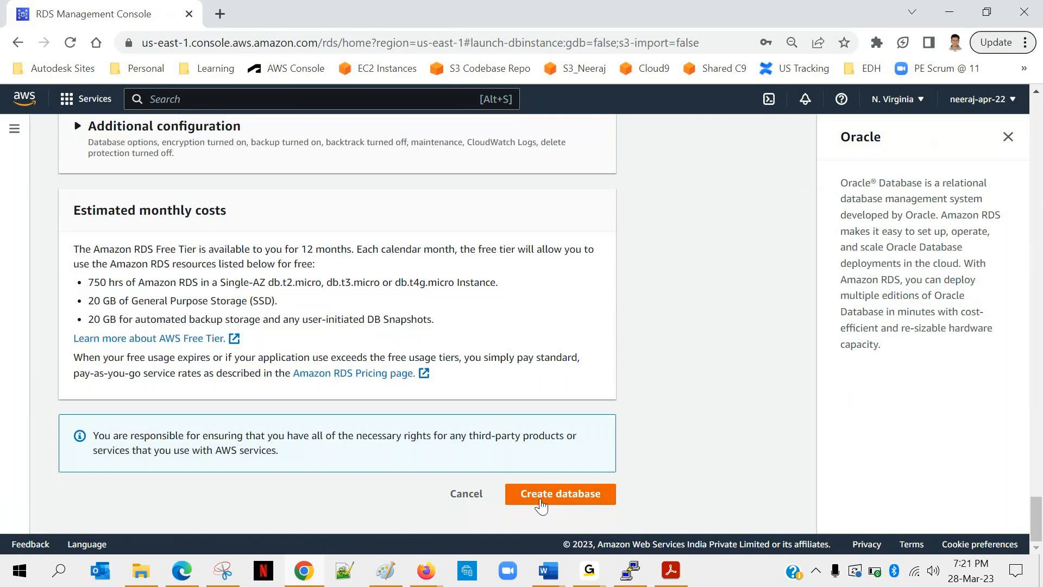
{"action": "left_click", "coordinate": [540, 500]}
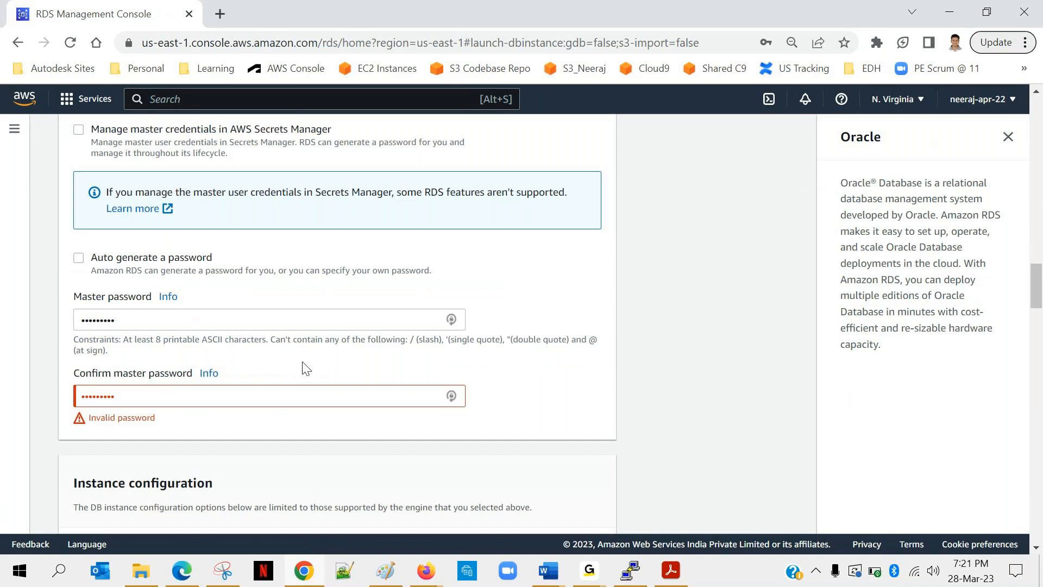
Replace the master password and retype it in the confirmation field.
{"action": "double_click", "coordinate": [124, 317]}
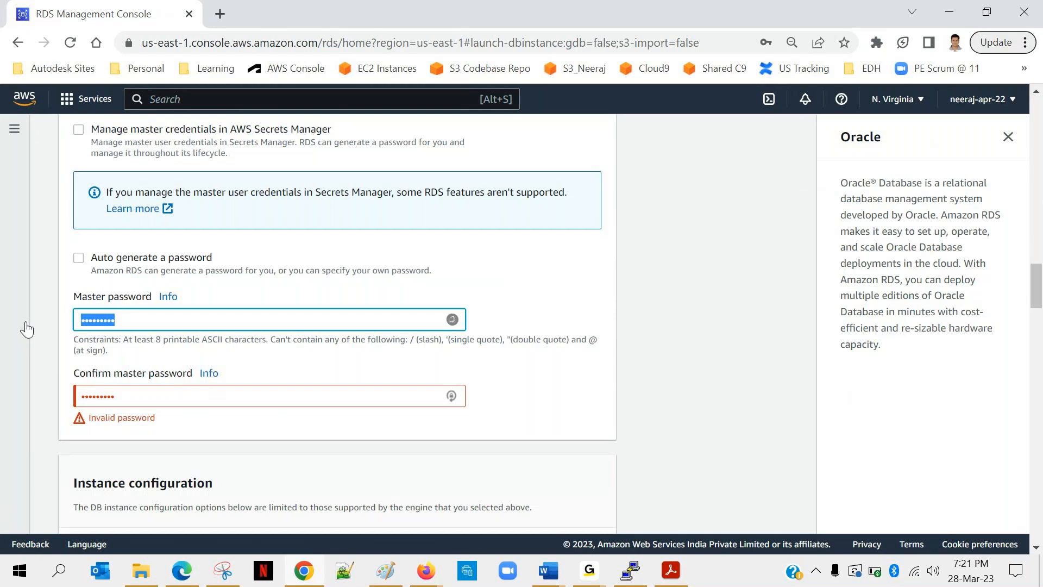
{"action": "type", "text": "•••••••••"}
{"action": "key", "text": "Tab"}
{"action": "type", "text": "••"}
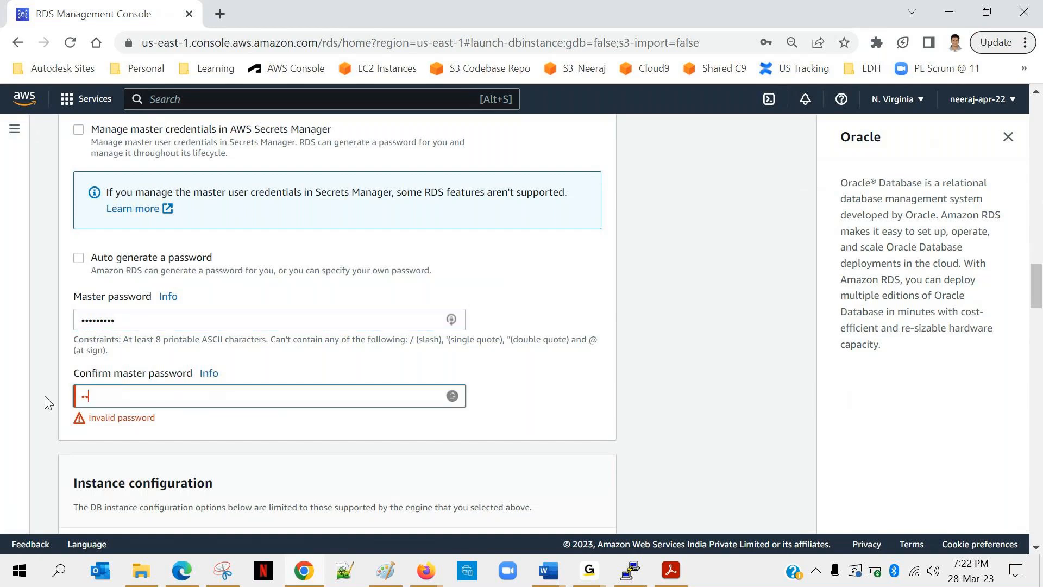
{"action": "type", "text": "•••••••"}
Clear the master password confirmation and retype the password in that field.
{"action": "key", "text": "BackSpace"}
{"action": "key", "text": "BackSpace"}
{"action": "key", "text": "BackSpace"}
{"action": "key", "text": "BackSpace"}
{"action": "key", "text": "BackSpace"}
{"action": "key", "text": "BackSpace"}
{"action": "key", "text": "BackSpace"}
{"action": "key", "text": "BackSpace"}
{"action": "key", "text": "BackSpace"}
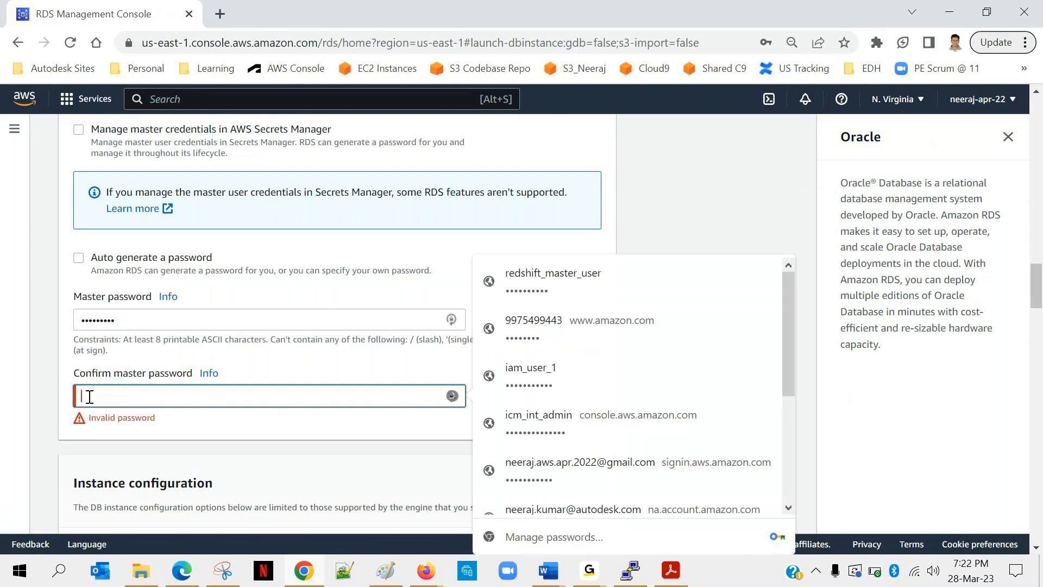
{"action": "type", "text": "•••••"}
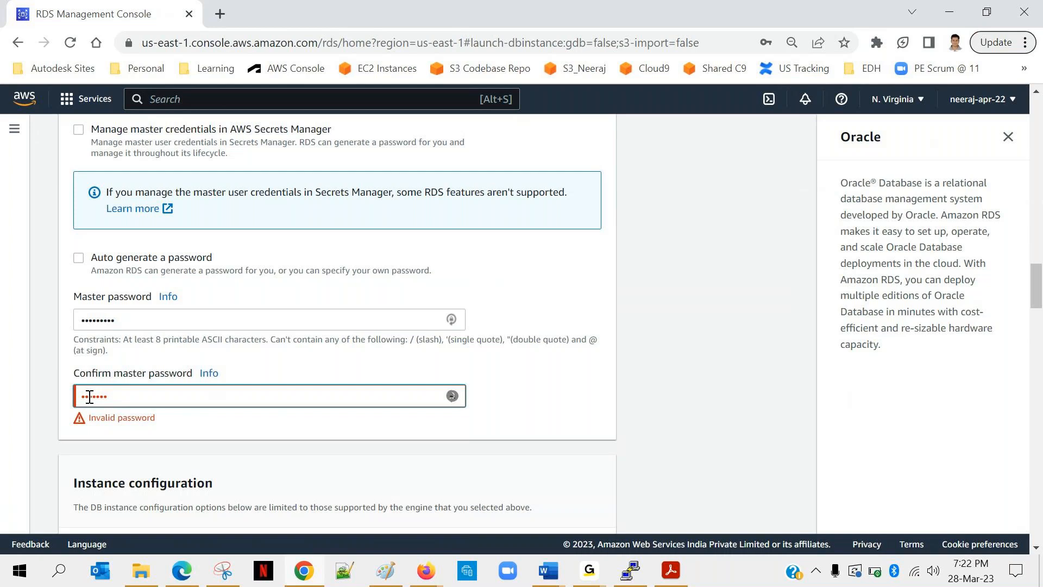
{"action": "type", "text": "***"}
Show the help for the master password confirmation and re-enter the master password.
{"action": "left_click", "coordinate": [128, 320]}
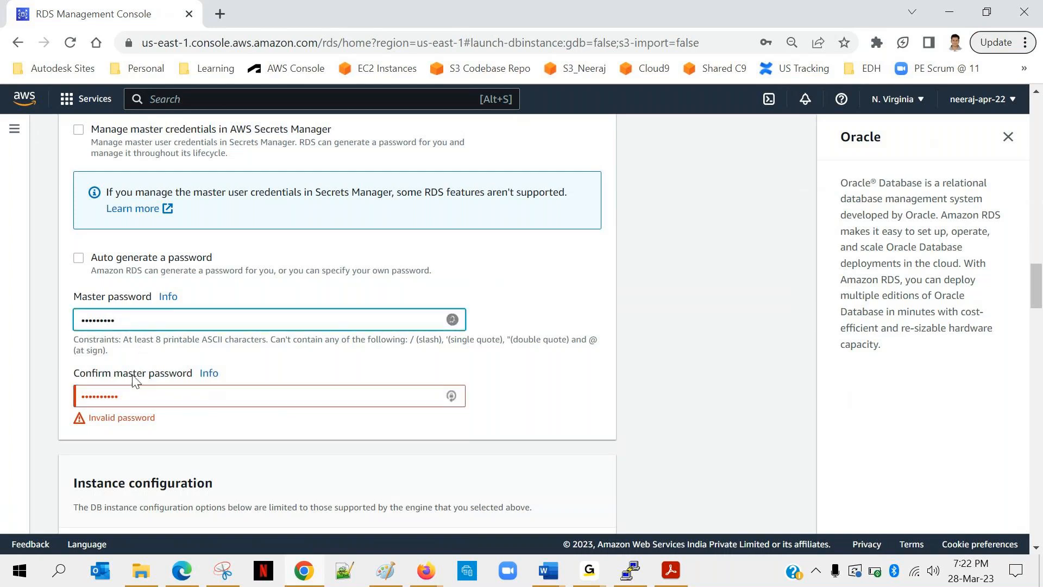
{"action": "left_click", "coordinate": [208, 375]}
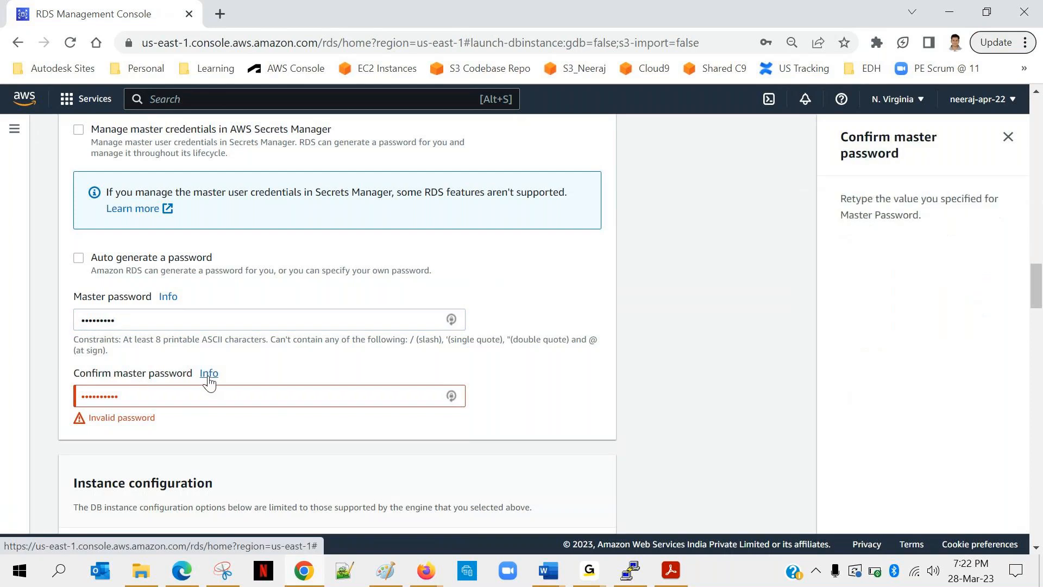
{"action": "left_click_drag", "start_coordinate": [298, 319], "coordinate": [48, 324]}
{"action": "type", "text": "•••••••••"}
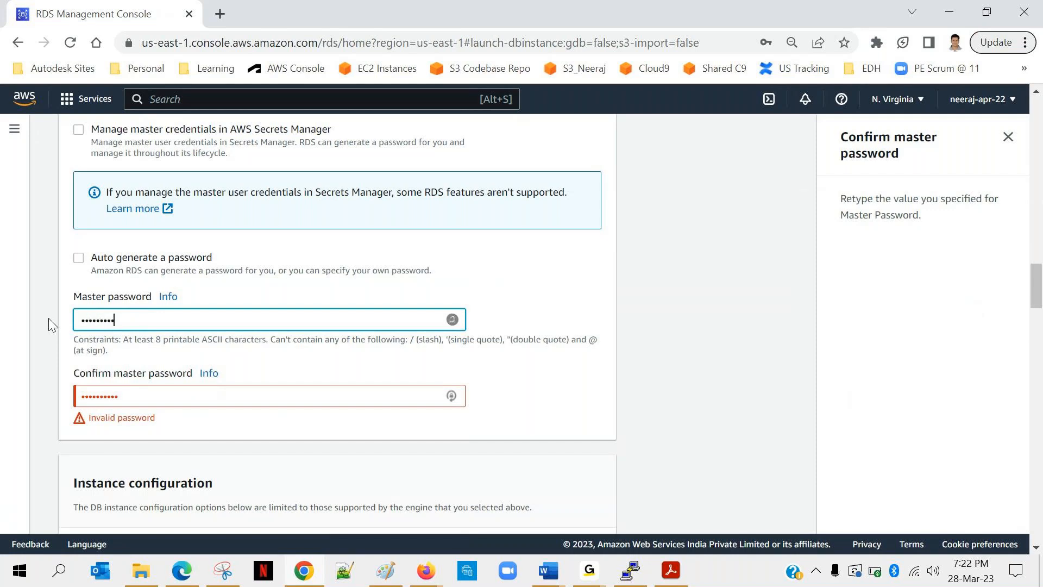
Retype the master password confirmation and clear the confirmation field again.
{"action": "left_click_drag", "start_coordinate": [147, 396], "coordinate": [1, 398]}
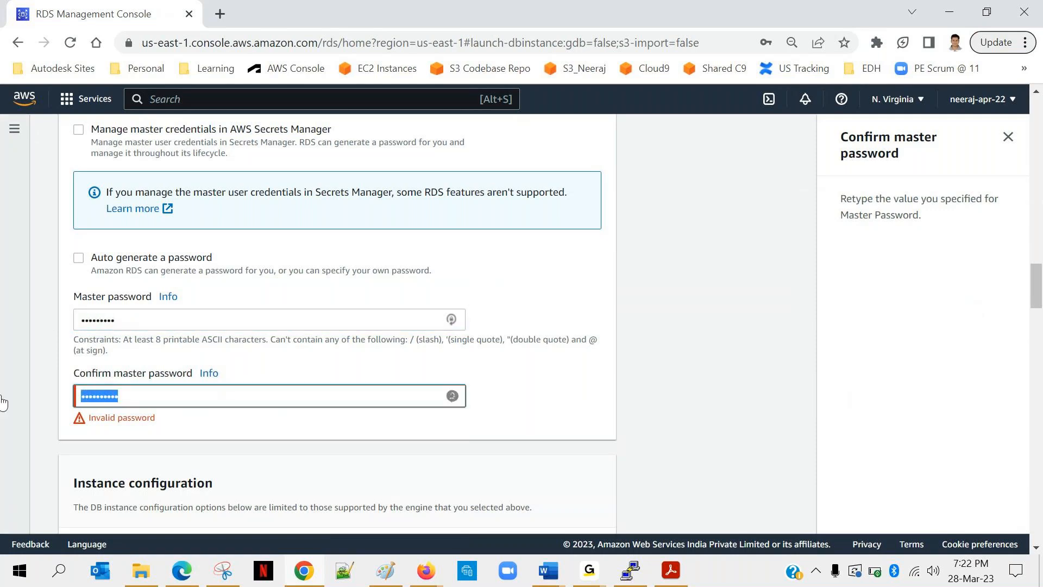
{"action": "key", "text": "BackSpace"}
{"action": "type", "text": "•••••••••"}
{"action": "key", "text": "BackSpace"}
{"action": "key", "text": "BackSpace"}
{"action": "key", "text": "BackSpace"}
{"action": "key", "text": "BackSpace"}
{"action": "key", "text": "BackSpace"}
{"action": "key", "text": "BackSpace"}
{"action": "key", "text": "BackSpace"}
{"action": "key", "text": "BackSpace"}
{"action": "key", "text": "BackSpace"}
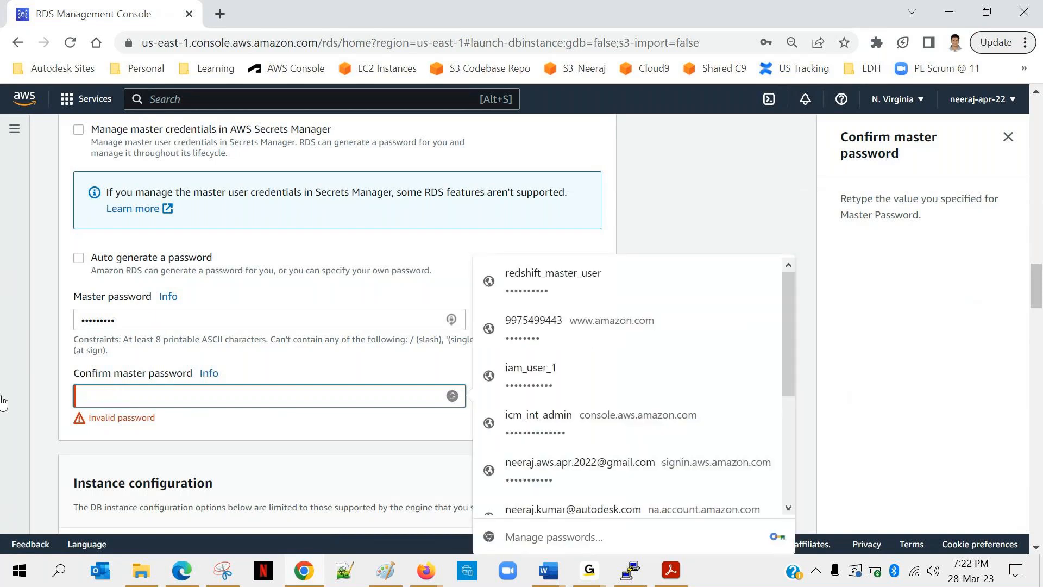
Replace the master password with a new entry and type the same password in the empty confirmation field.
{"action": "left_click_drag", "start_coordinate": [135, 318], "coordinate": [49, 320]}
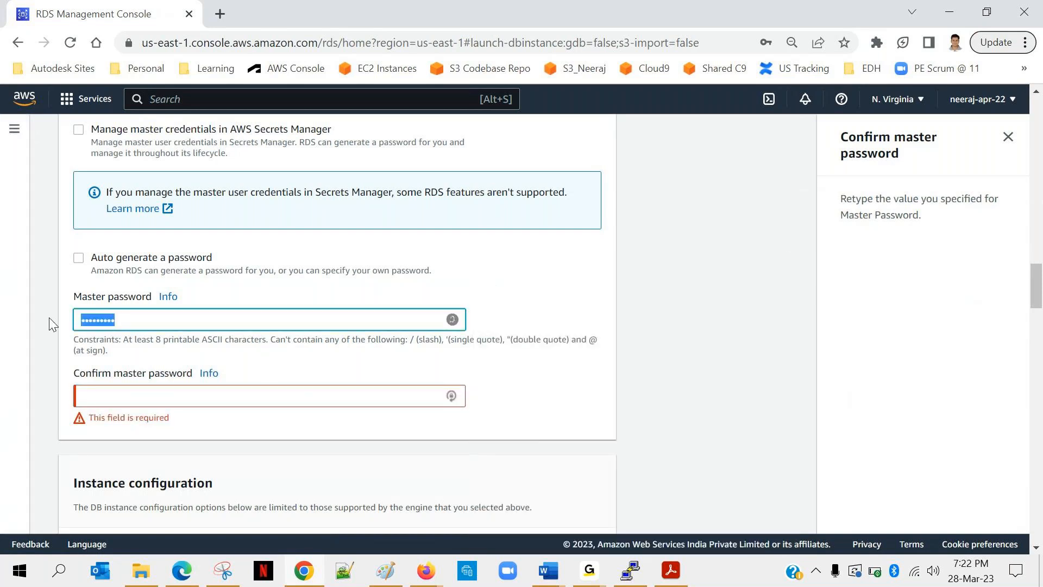
{"action": "type", "text": "•••••••••"}
{"action": "left_click", "coordinate": [108, 398]}
{"action": "type", "text": "•••••"}
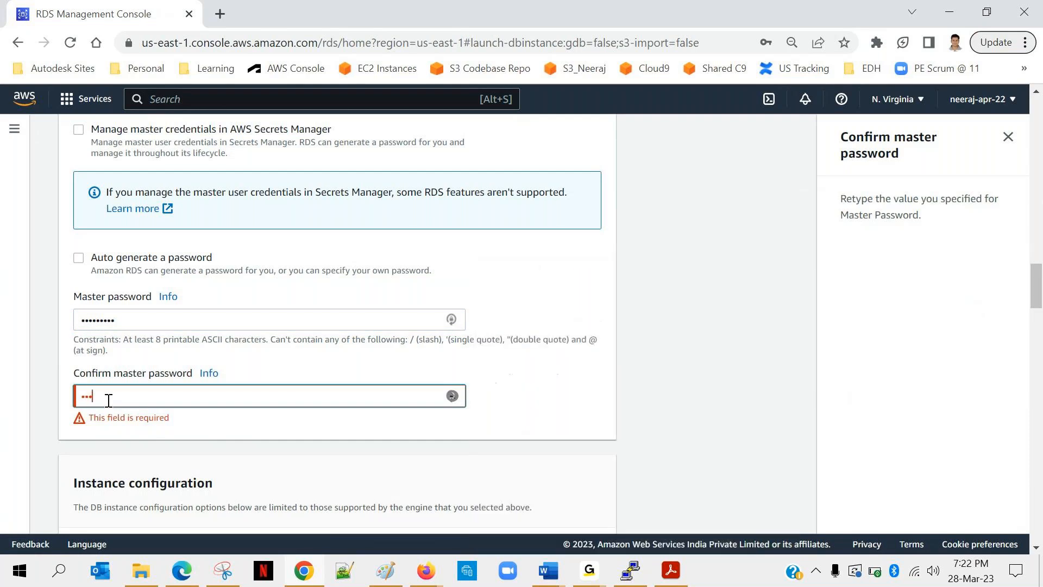
{"action": "type", "text": "••••"}
{"action": "left_click", "coordinate": [220, 429]}
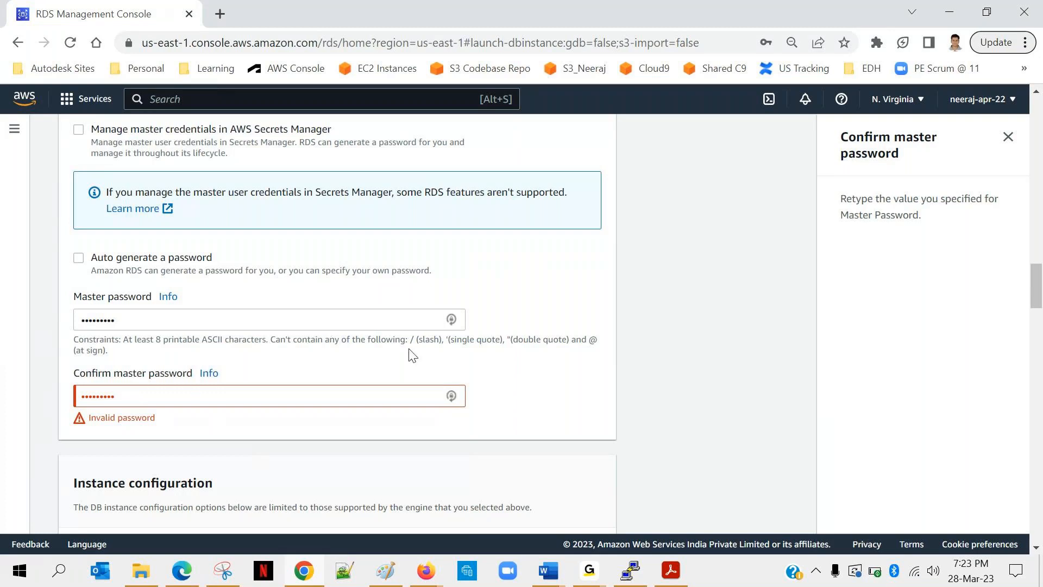
Re-enter the master password in its field, replacing the whole existing entry.
{"action": "left_click_drag", "start_coordinate": [598, 342], "coordinate": [589, 342]}
{"action": "double_click", "coordinate": [140, 321]}
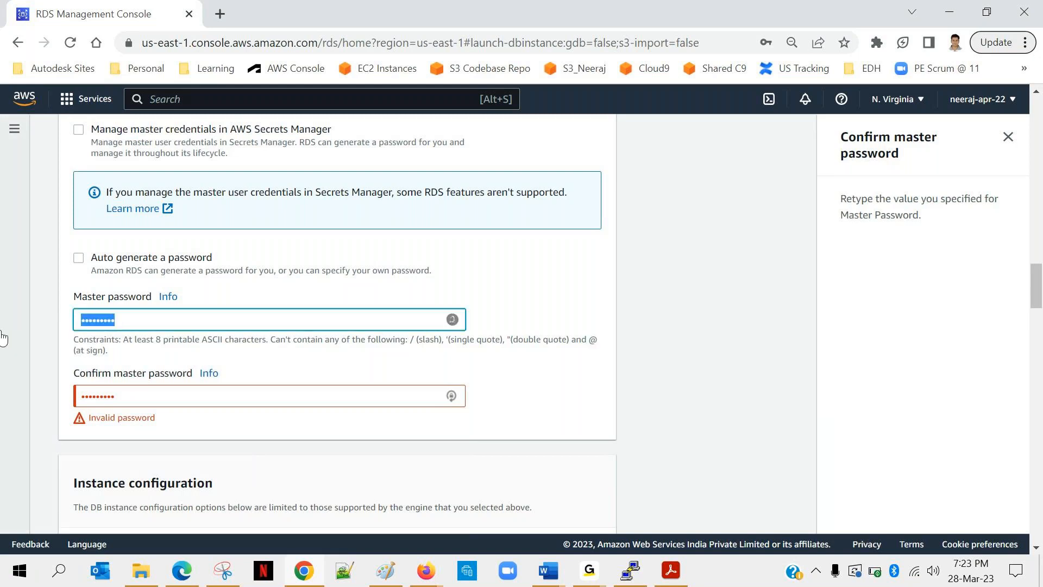
{"action": "type", "text": "•••••••••"}
Replace the master password confirmation, clearing and retyping the password so it matches the master password.
{"action": "double_click", "coordinate": [128, 394]}
{"action": "type", "text": "•••••••••"}
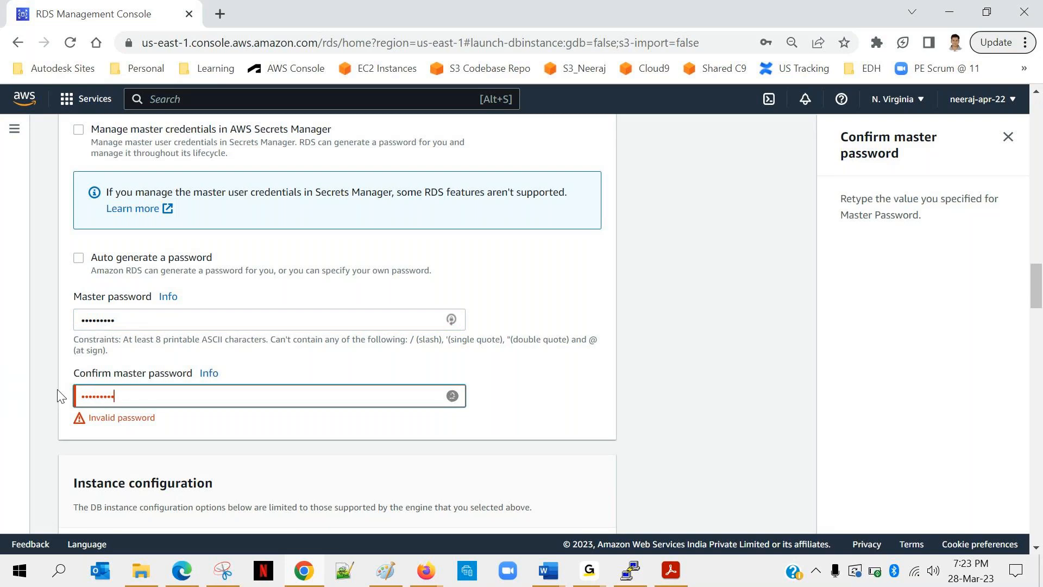
{"action": "key", "text": "BackSpace"}
{"action": "key", "text": "BackSpace"}
{"action": "key", "text": "BackSpace"}
{"action": "key", "text": "BackSpace"}
{"action": "key", "text": "BackSpace"}
{"action": "key", "text": "BackSpace"}
{"action": "key", "text": "BackSpace"}
{"action": "key", "text": "BackSpace"}
{"action": "key", "text": "BackSpace"}
{"action": "type", "text": "•••••••••"}
{"action": "left_click", "coordinate": [151, 421]}
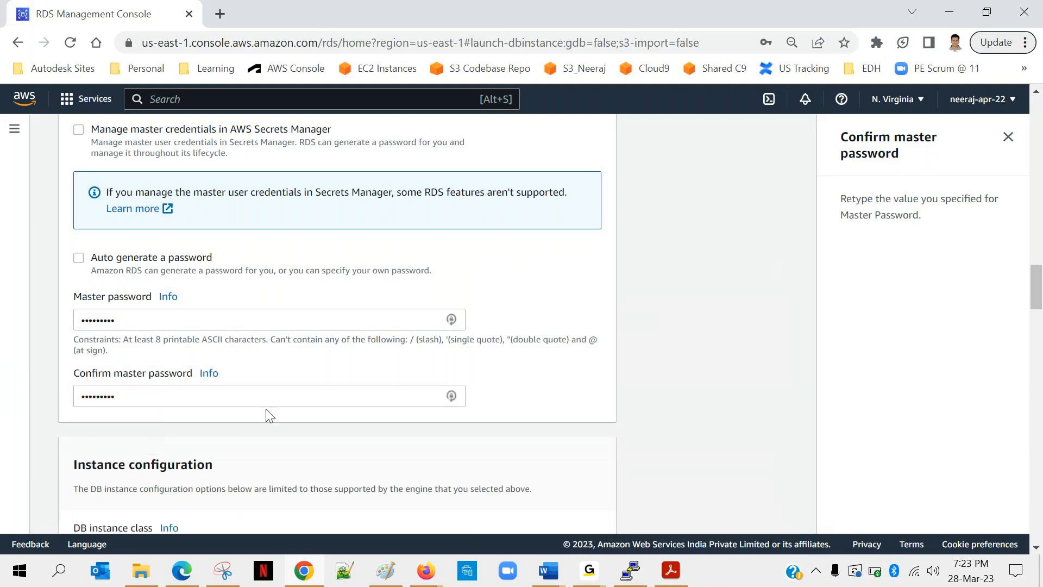
Submit the database configuration with the remaining settings unchanged to create my-first-rds-db.
{"action": "scroll", "coordinate": [269, 409], "scroll_direction": "down", "scroll_amount": 10}
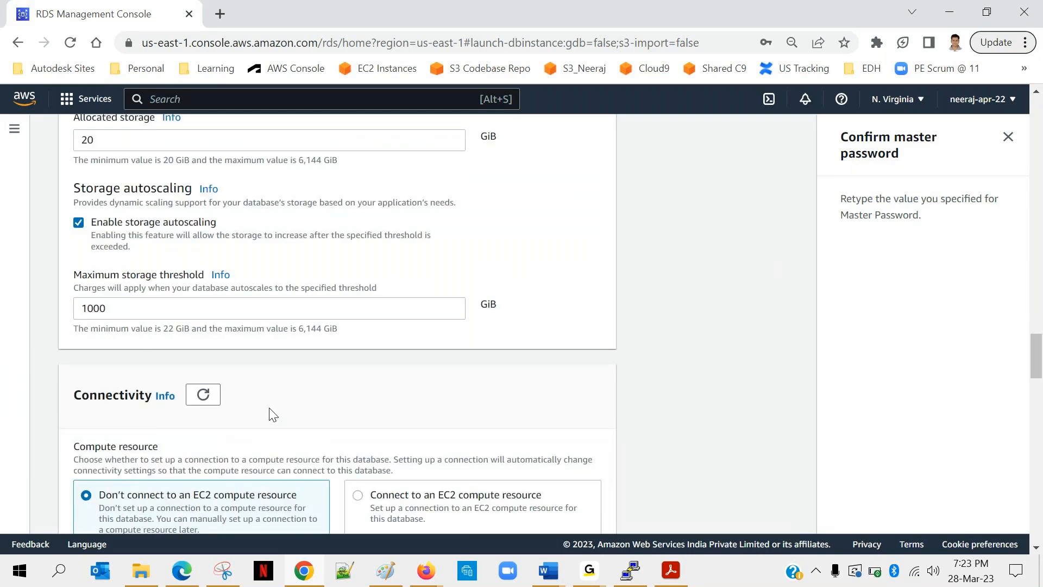
{"action": "scroll", "coordinate": [272, 414], "scroll_direction": "down", "scroll_amount": 15}
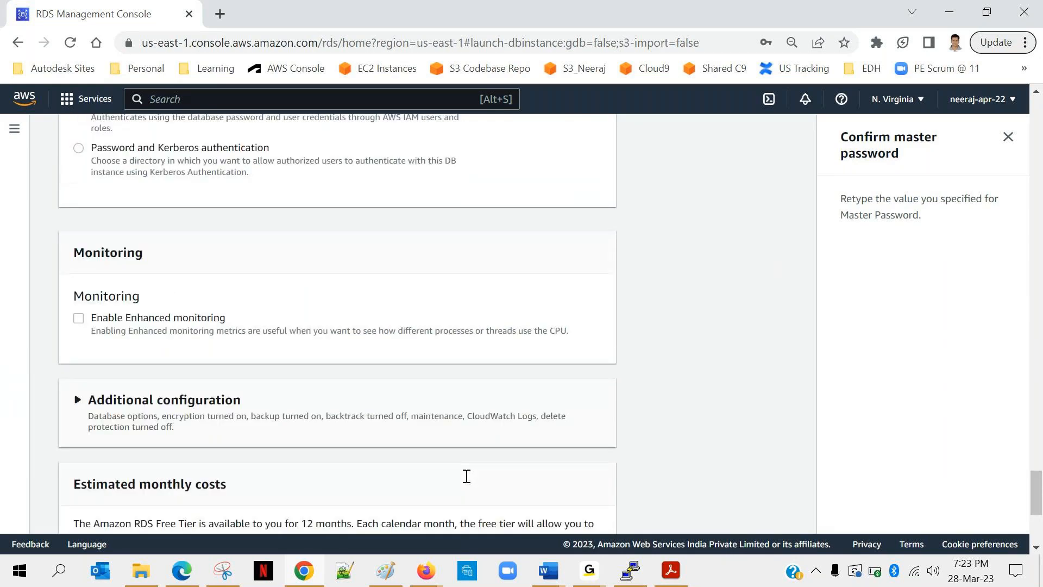
{"action": "scroll", "coordinate": [466, 476], "scroll_direction": "down", "scroll_amount": 5}
{"action": "left_click", "coordinate": [550, 495]}
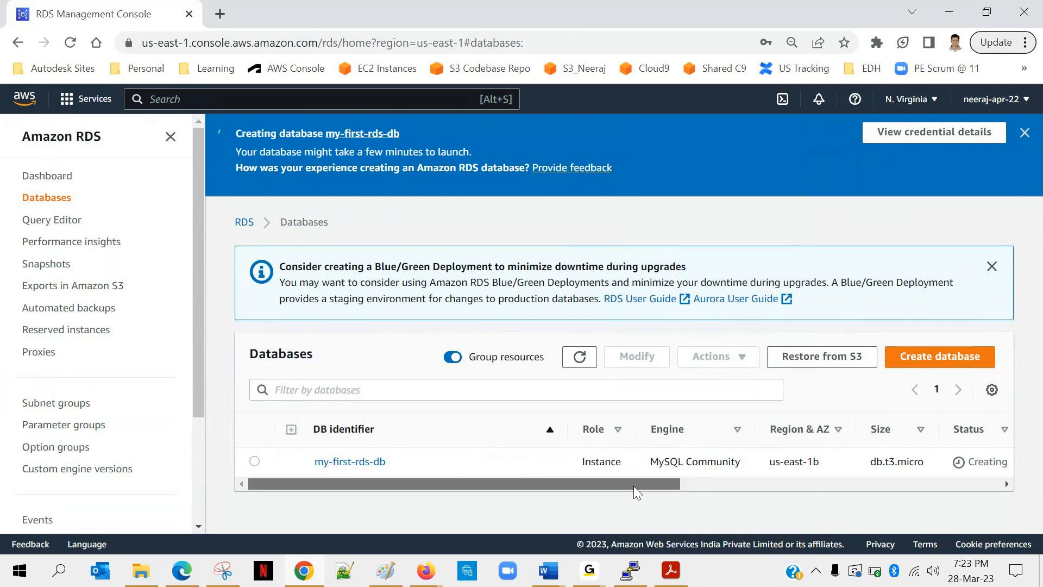
Examine all the columns of the my-first-rds-db row in the Databases list, from identifier and status to VPC and Multi-AZ.
{"action": "left_click_drag", "start_coordinate": [633, 486], "coordinate": [696, 485]}
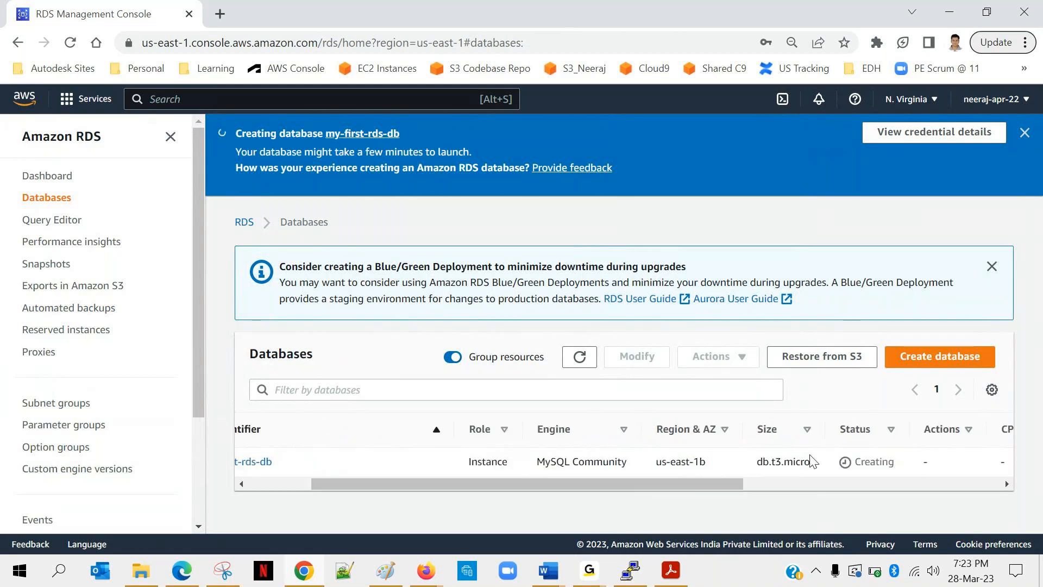
{"action": "scroll", "coordinate": [902, 457], "scroll_direction": "right", "scroll_amount": 3}
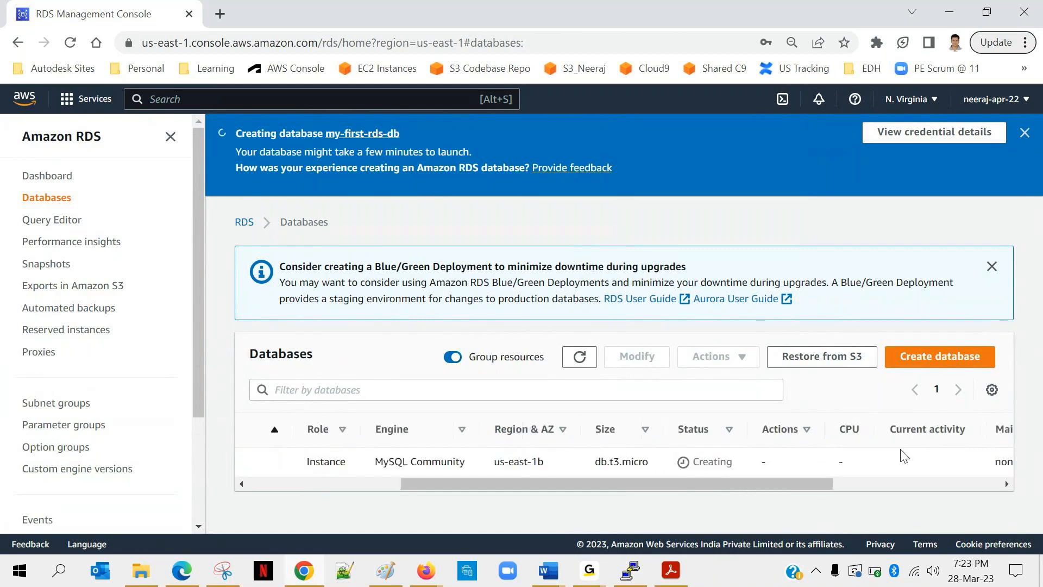
{"action": "scroll", "coordinate": [902, 455], "scroll_direction": "left", "scroll_amount": 5}
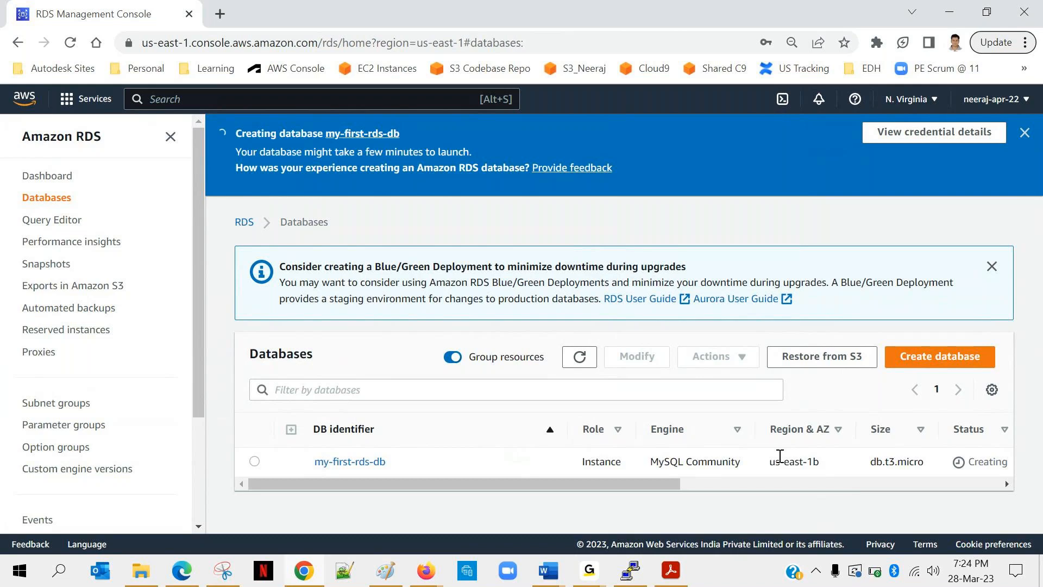
{"action": "scroll", "coordinate": [781, 456], "scroll_direction": "right", "scroll_amount": 5}
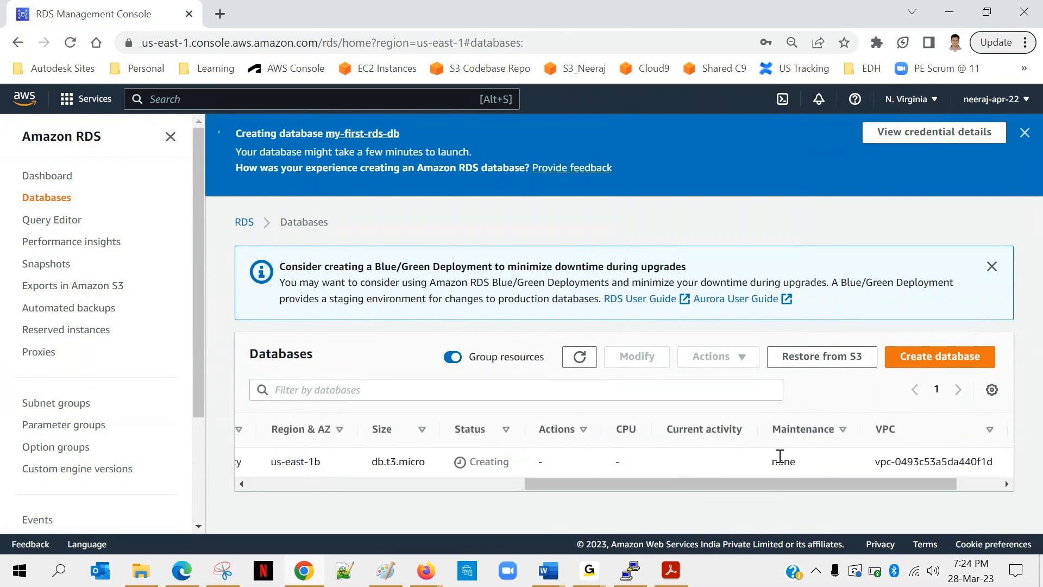
{"action": "scroll", "coordinate": [780, 456], "scroll_direction": "right", "scroll_amount": 2}
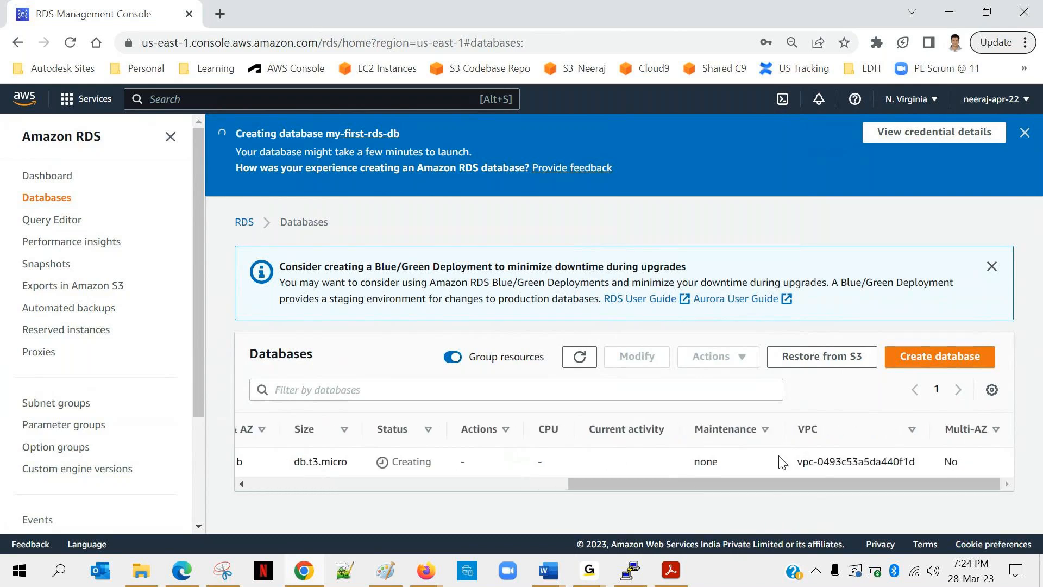
{"action": "scroll", "coordinate": [780, 456], "scroll_direction": "left", "scroll_amount": 6}
{"action": "scroll", "coordinate": [780, 459], "scroll_direction": "left", "scroll_amount": 3}
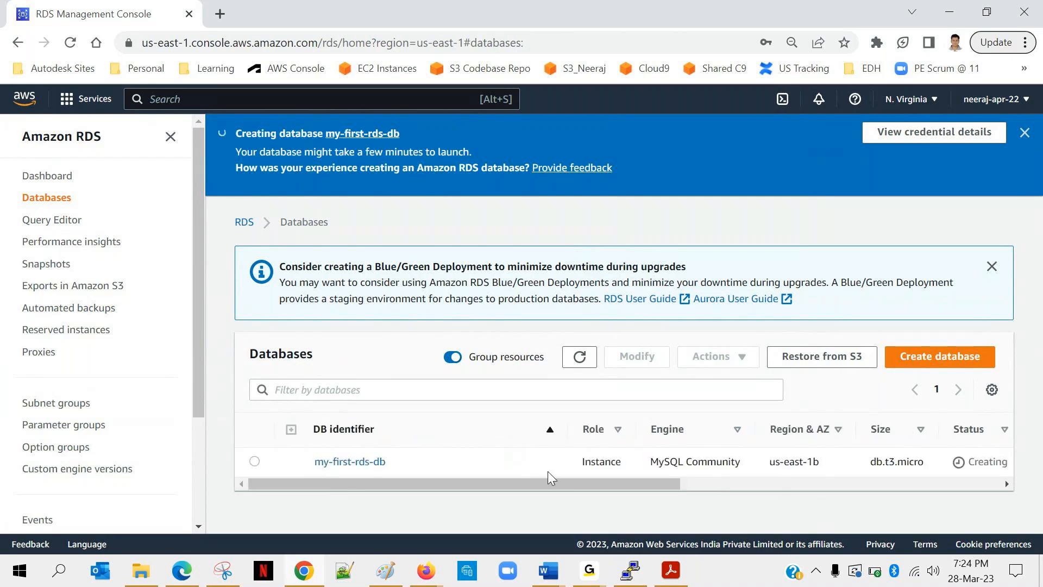
Switch to RDS_DynamoDB.pdf in Acrobat Reader and review the slides from database creation to public access and Multi-AZ deployment.
{"action": "left_click", "coordinate": [676, 577]}
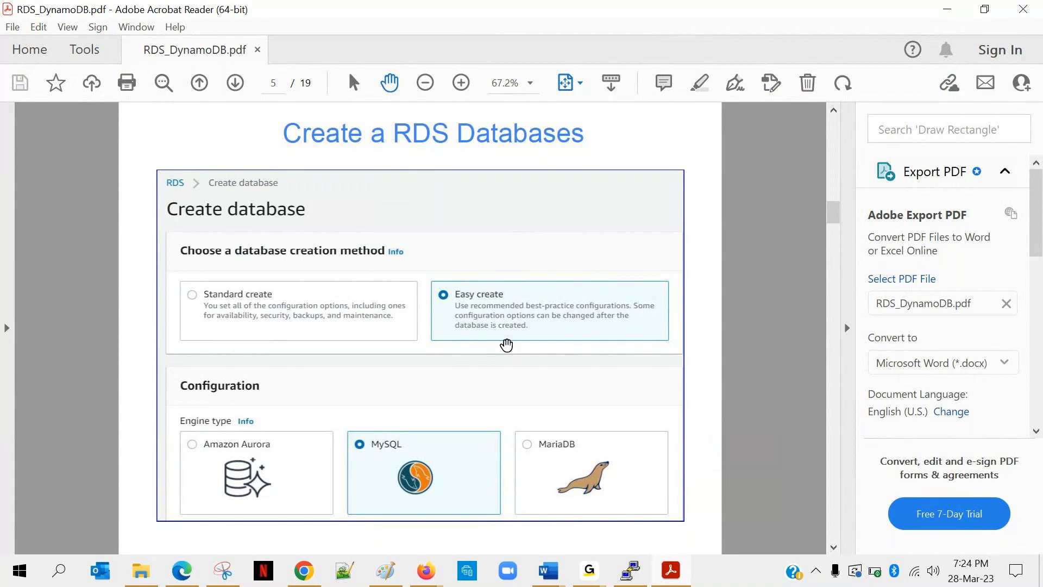
{"action": "scroll", "coordinate": [507, 344], "scroll_direction": "down", "scroll_amount": 1}
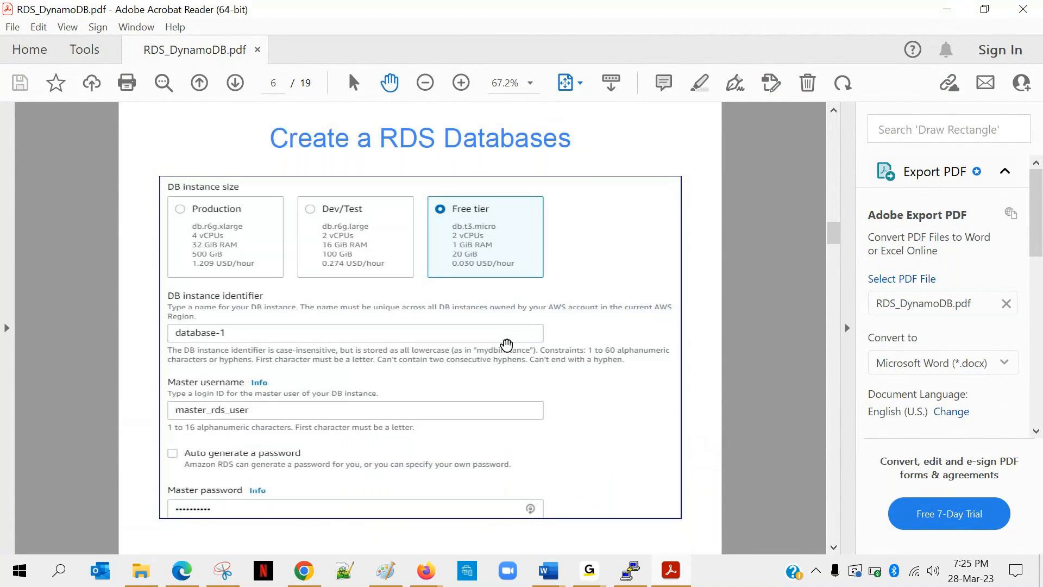
{"action": "scroll", "coordinate": [506, 344], "scroll_direction": "down", "scroll_amount": 1}
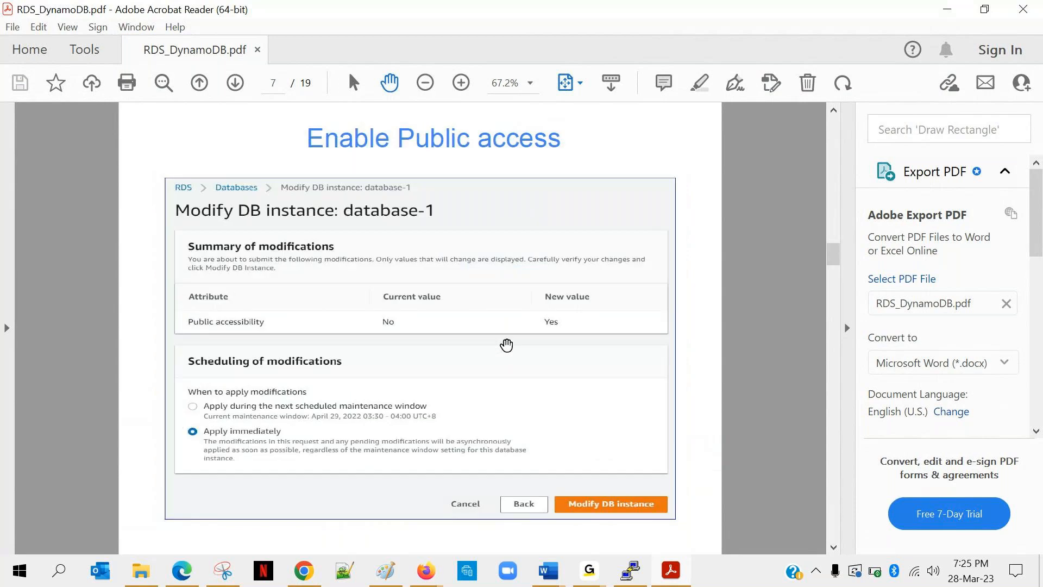
{"action": "scroll", "coordinate": [507, 344], "scroll_direction": "down", "scroll_amount": 1}
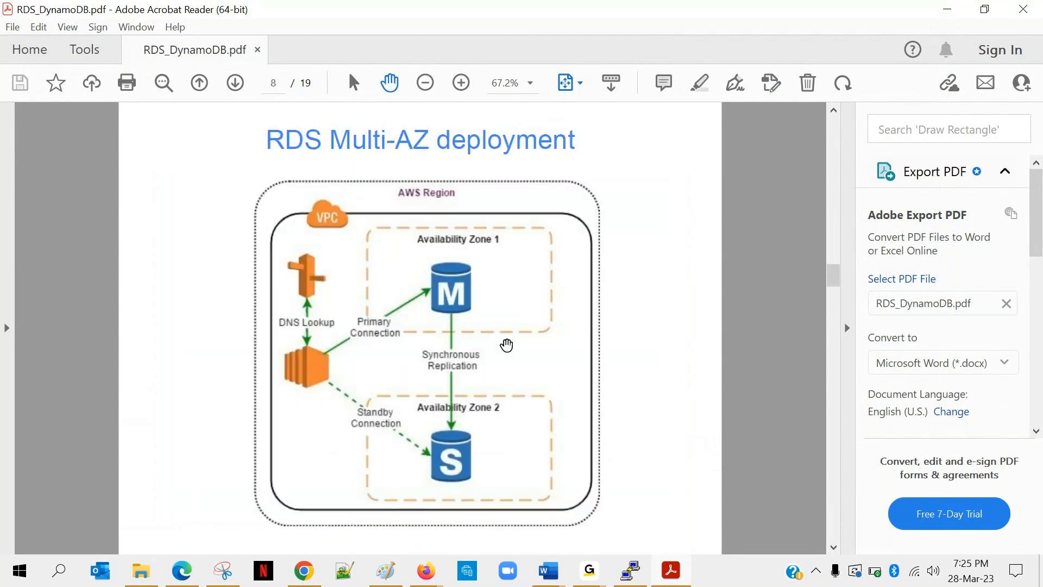
{"action": "scroll", "coordinate": [506, 344], "scroll_direction": "up", "scroll_amount": 1}
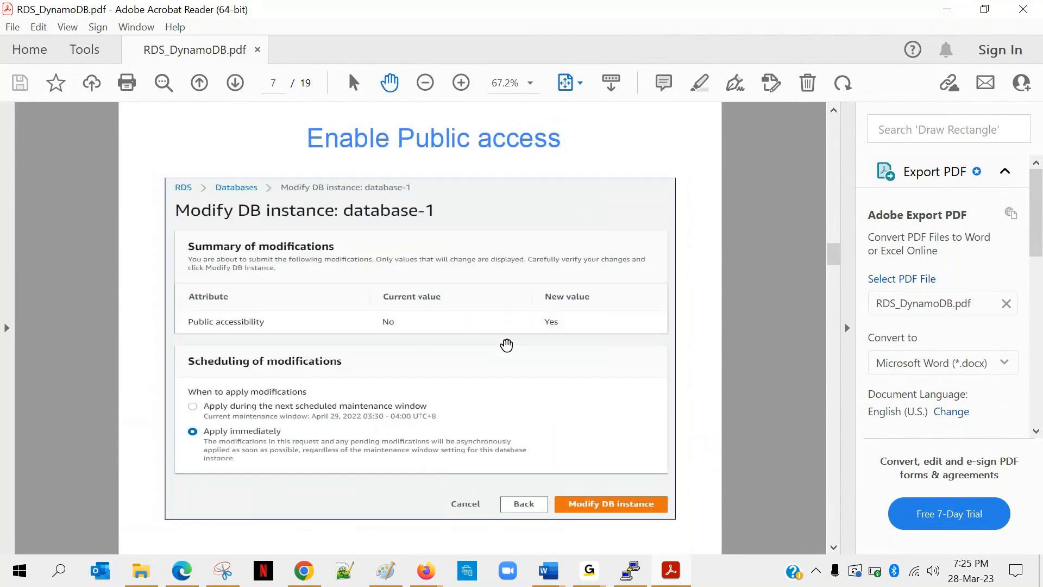
{"action": "left_click", "coordinate": [588, 576]}
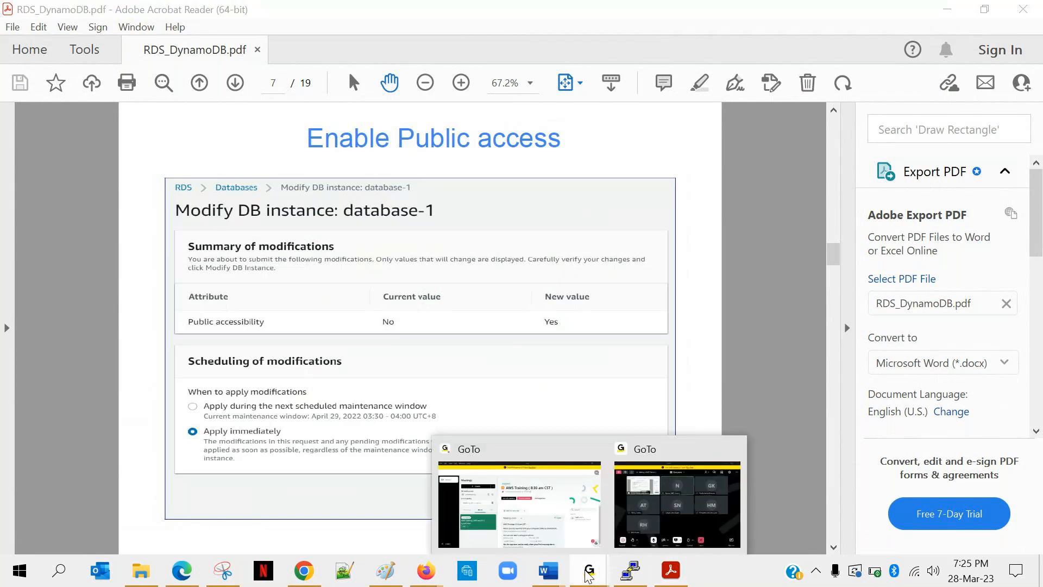
{"action": "left_click", "coordinate": [589, 576]}
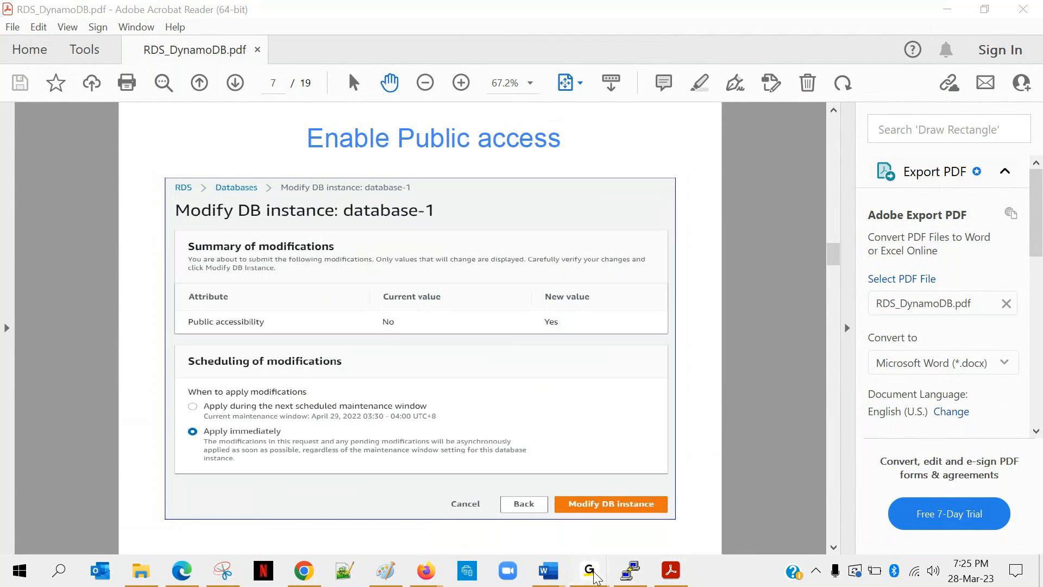
{"action": "left_click", "coordinate": [594, 576]}
{"action": "left_click", "coordinate": [726, 522]}
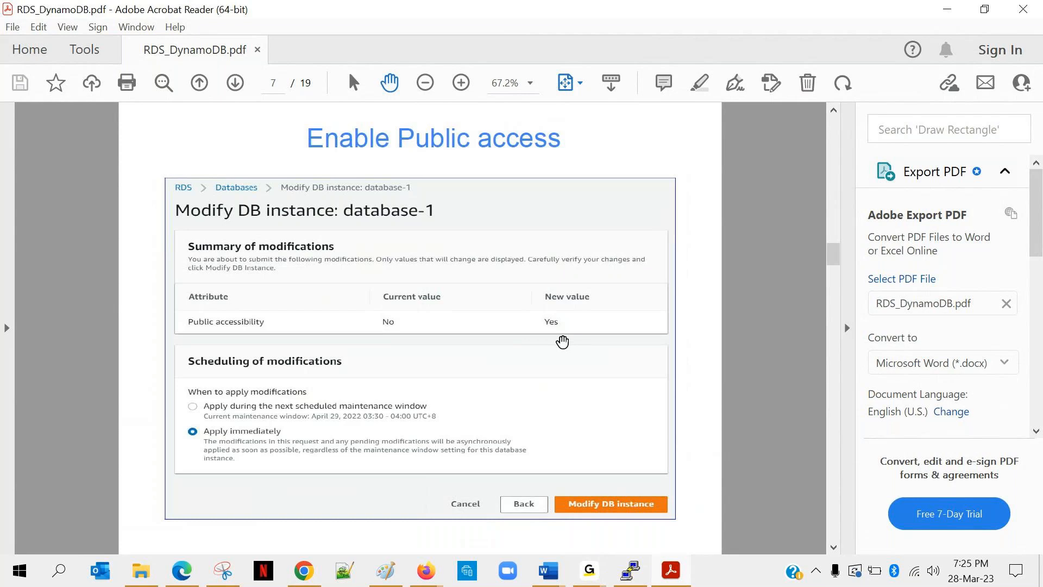
Look back at the database creation slide and go on to the RDS Multi-AZ deployment slide on page 8.
{"action": "scroll", "coordinate": [562, 341], "scroll_direction": "up", "scroll_amount": 3}
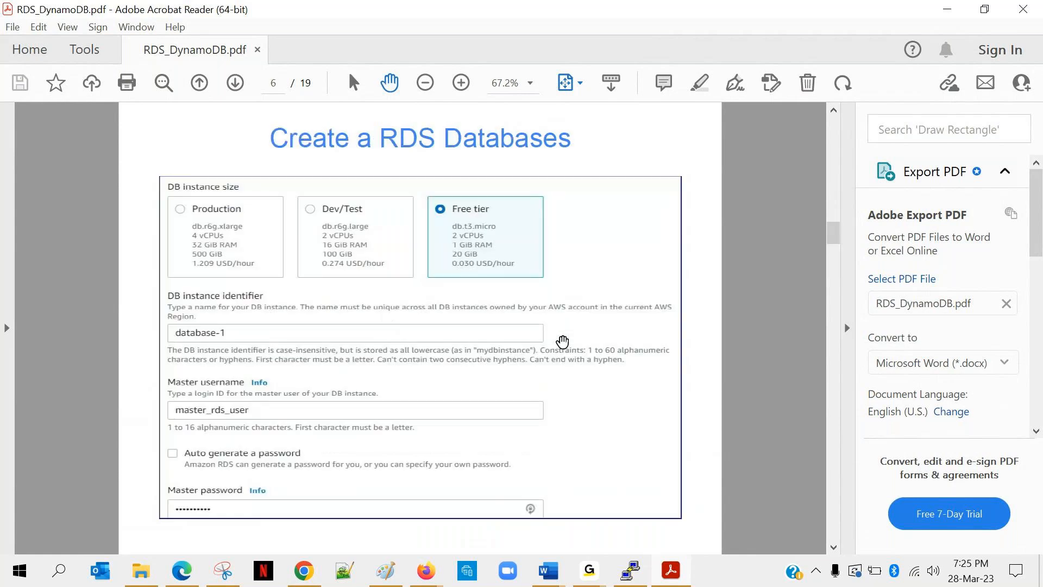
{"action": "scroll", "coordinate": [562, 341], "scroll_direction": "down", "scroll_amount": 6}
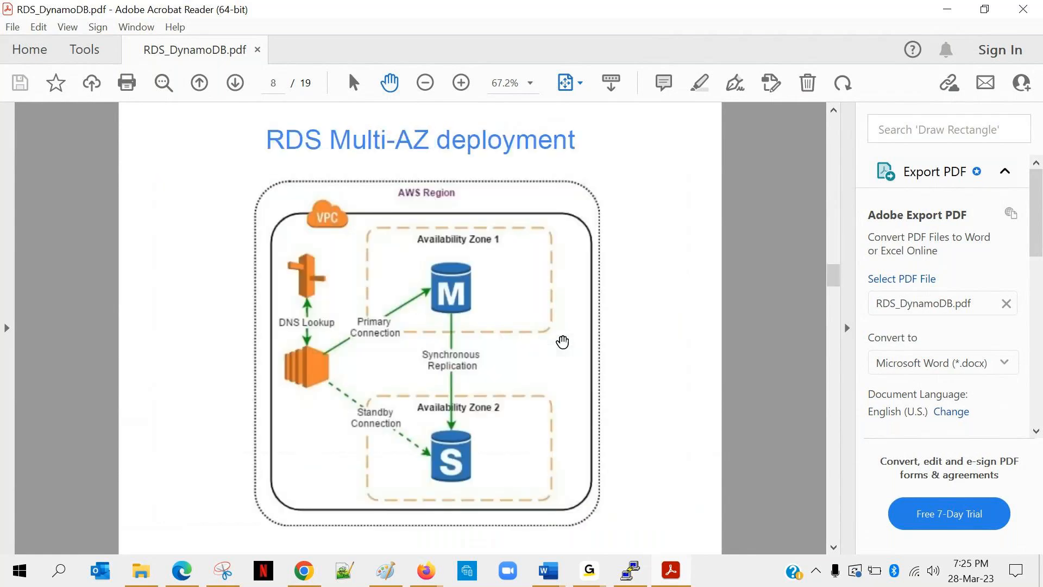
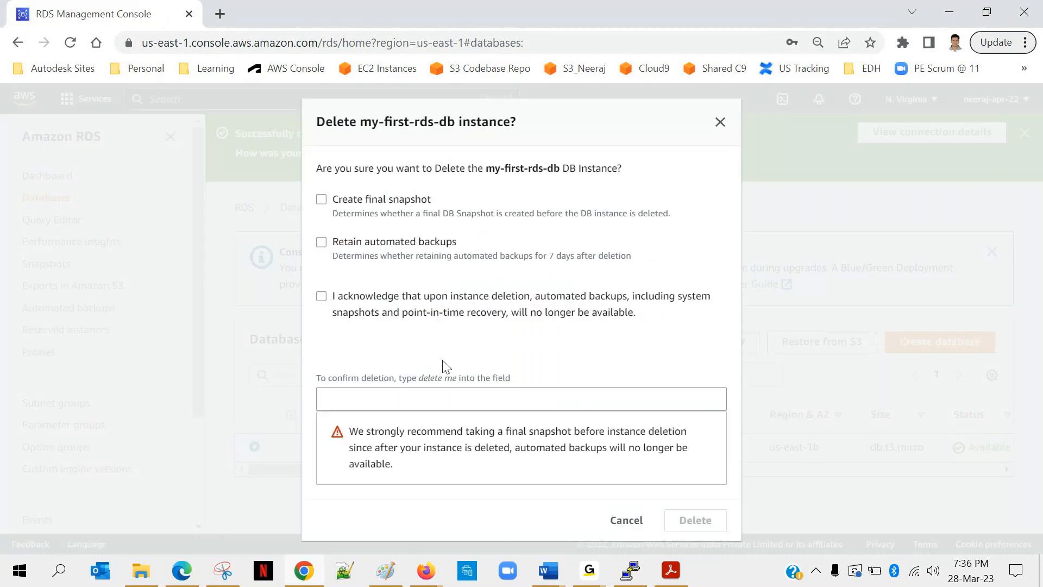
Delete the my-first-rds-db instance without a final snapshot or retained backups, acknowledging the backup loss and confirming with "delete me".
{"action": "left_click", "coordinate": [374, 400]}
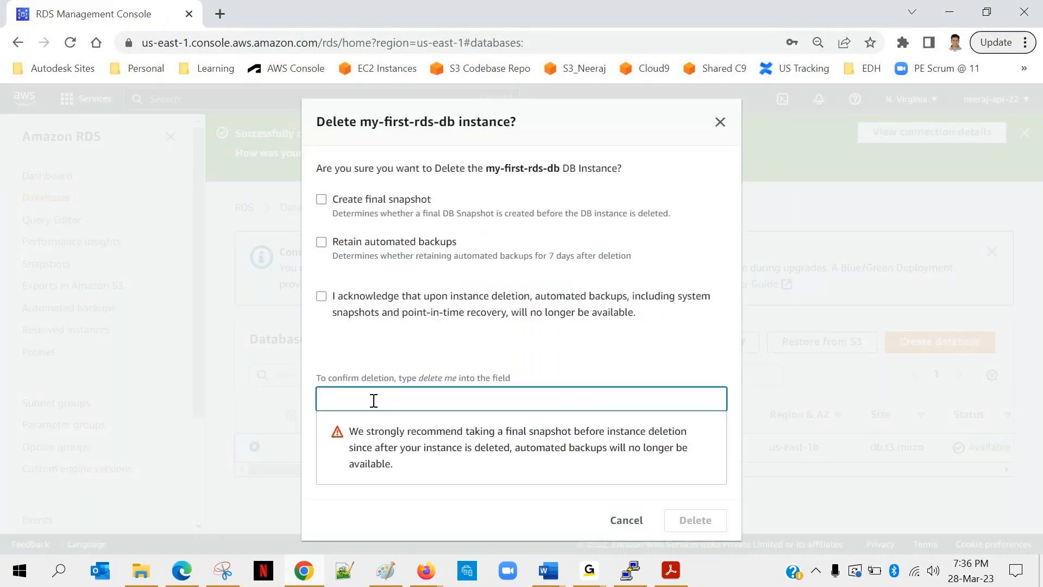
{"action": "type", "text": "delete"}
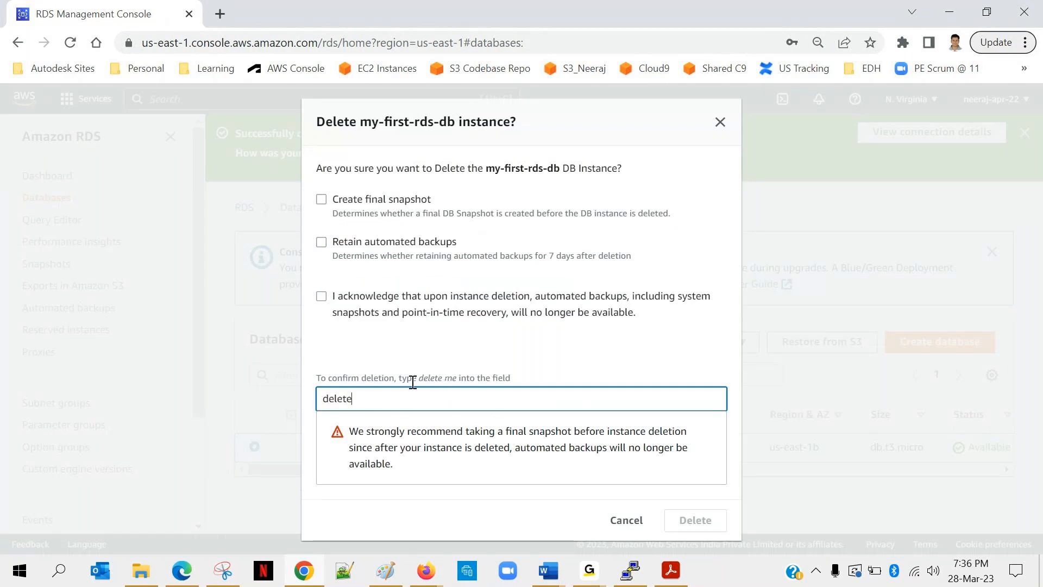
{"action": "type", "text": " me"}
{"action": "left_click", "coordinate": [423, 506]}
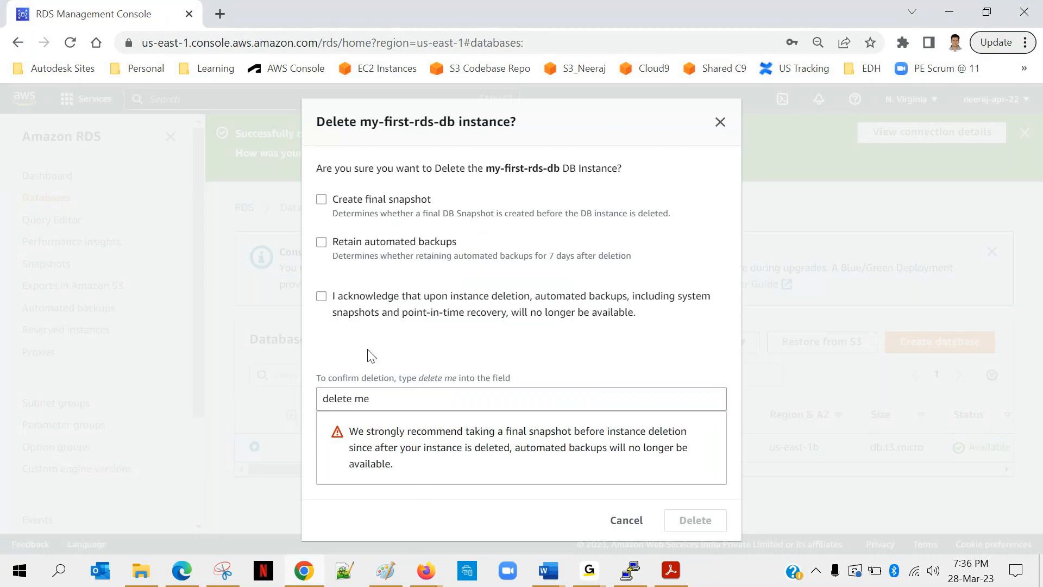
{"action": "left_click", "coordinate": [321, 296]}
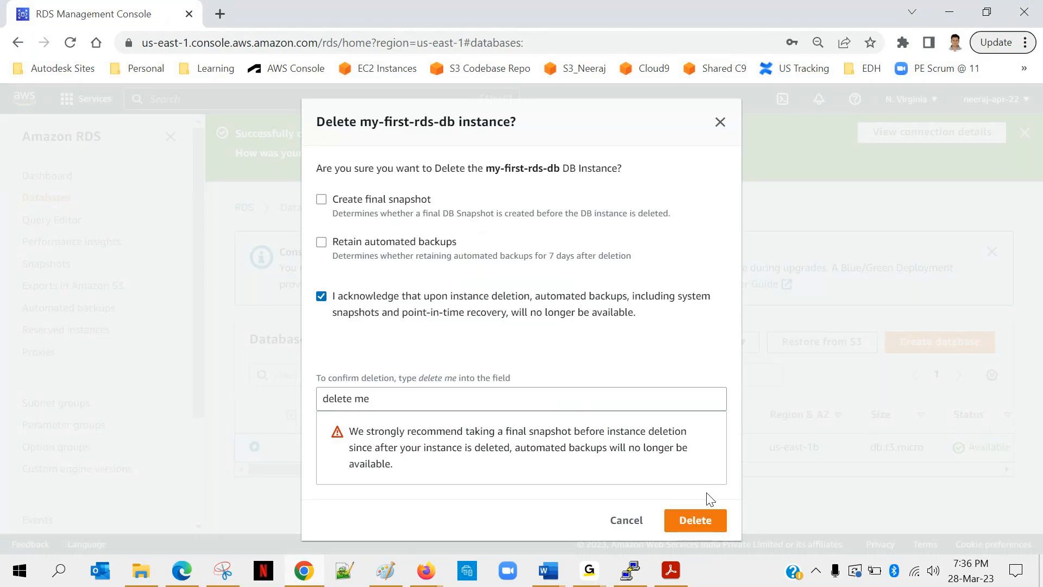
{"action": "left_click", "coordinate": [695, 522]}
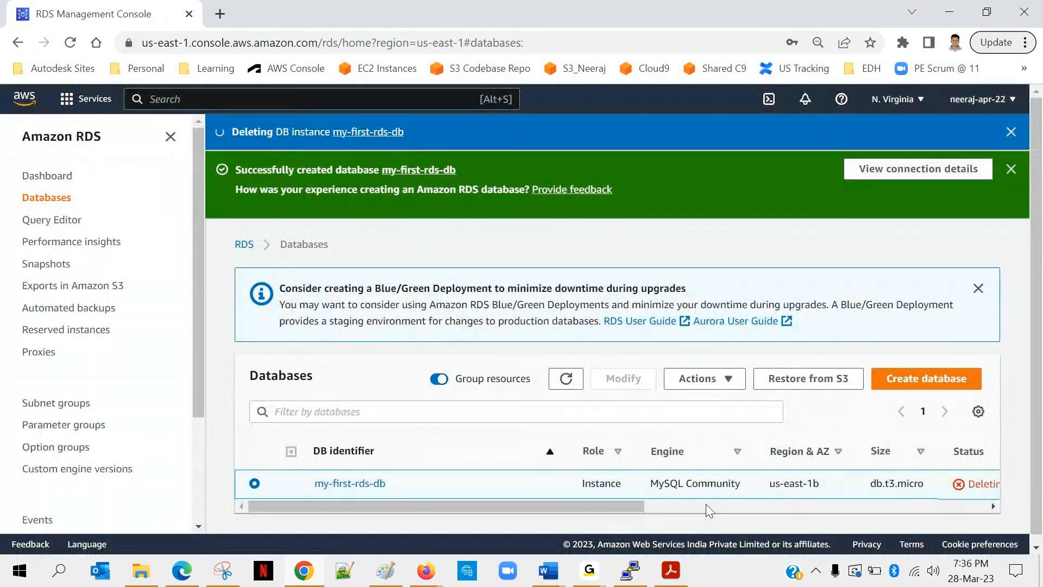
Check the status of my-first-rds-db in the Databases list.
{"action": "left_click_drag", "start_coordinate": [641, 506], "coordinate": [702, 505]}
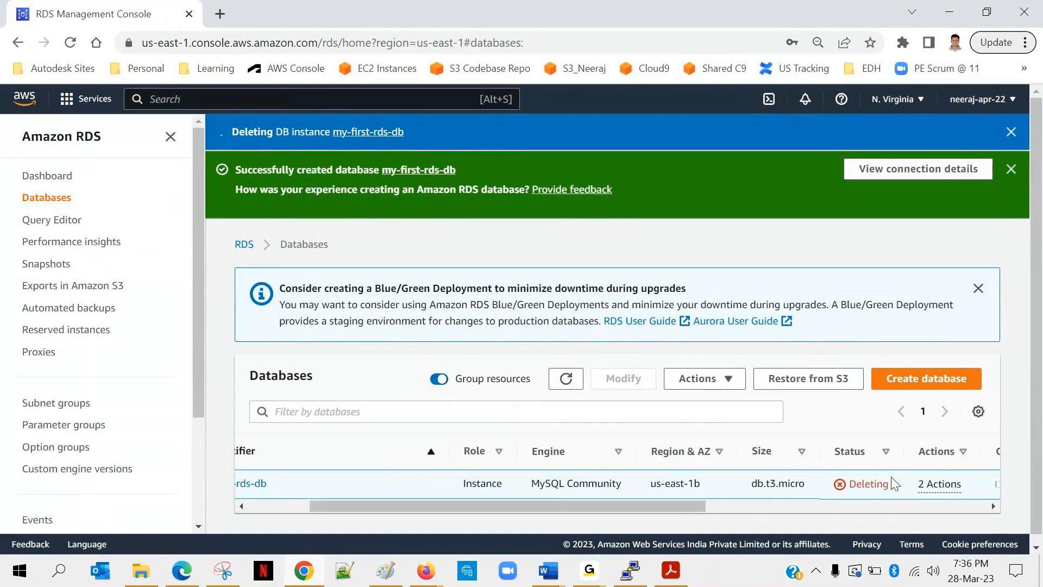
{"action": "double_click", "coordinate": [862, 488]}
{"action": "left_click", "coordinate": [577, 383]}
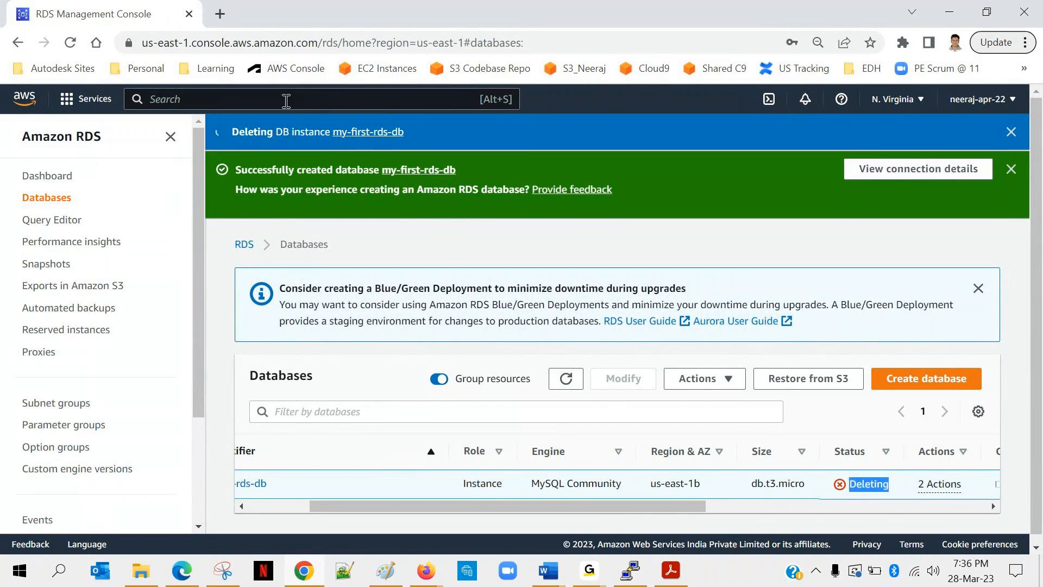
Duplicate the RDS console tab and open the DynamoDB service in the copy by searching for "dynamo".
{"action": "right_click", "coordinate": [88, 13]}
{"action": "left_click", "coordinate": [136, 128]}
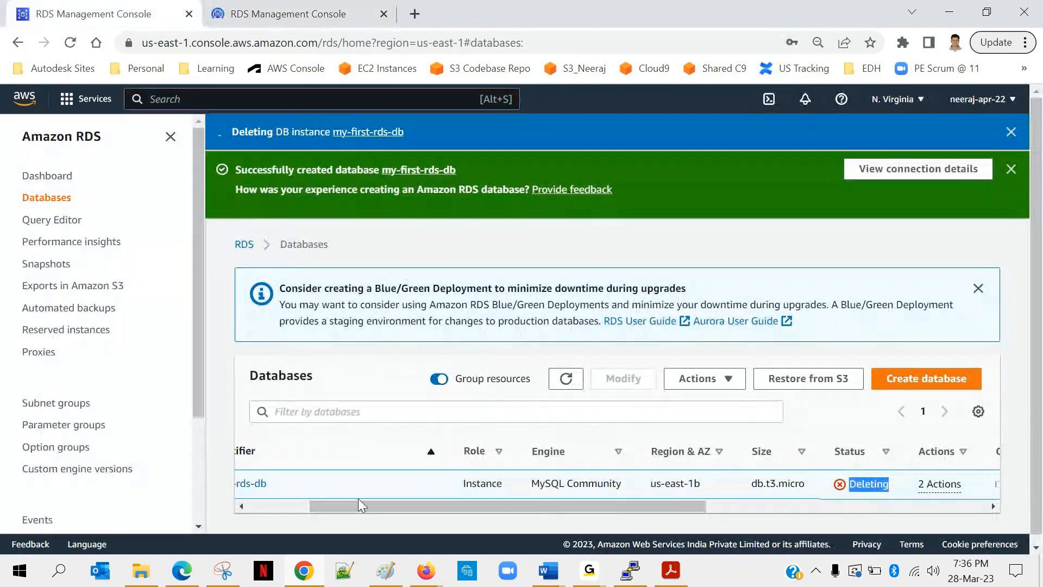
{"action": "left_click", "coordinate": [272, 506]}
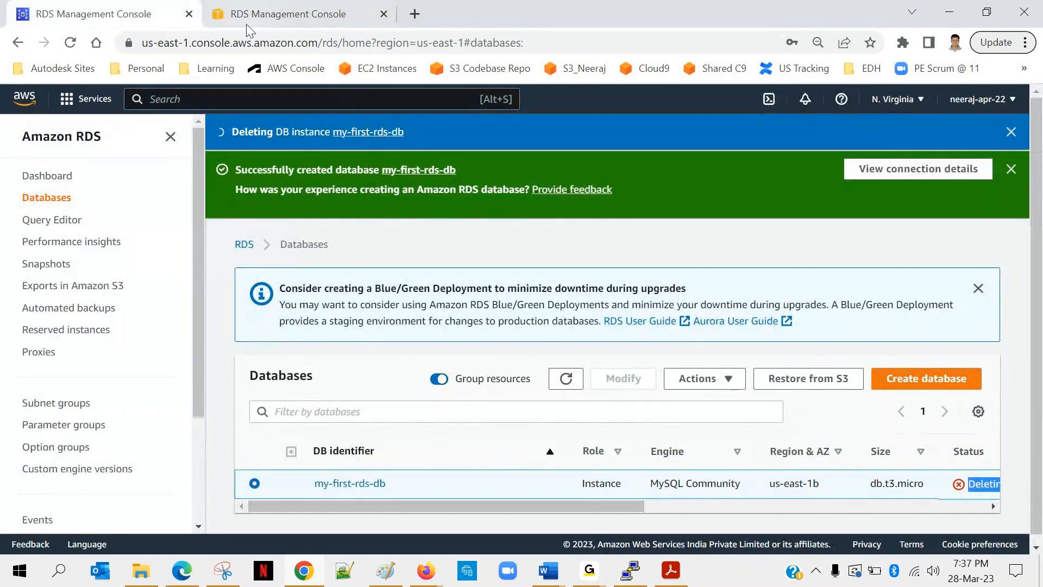
{"action": "left_click", "coordinate": [348, 12]}
{"action": "left_click", "coordinate": [229, 97]}
{"action": "type", "text": "dynamo"}
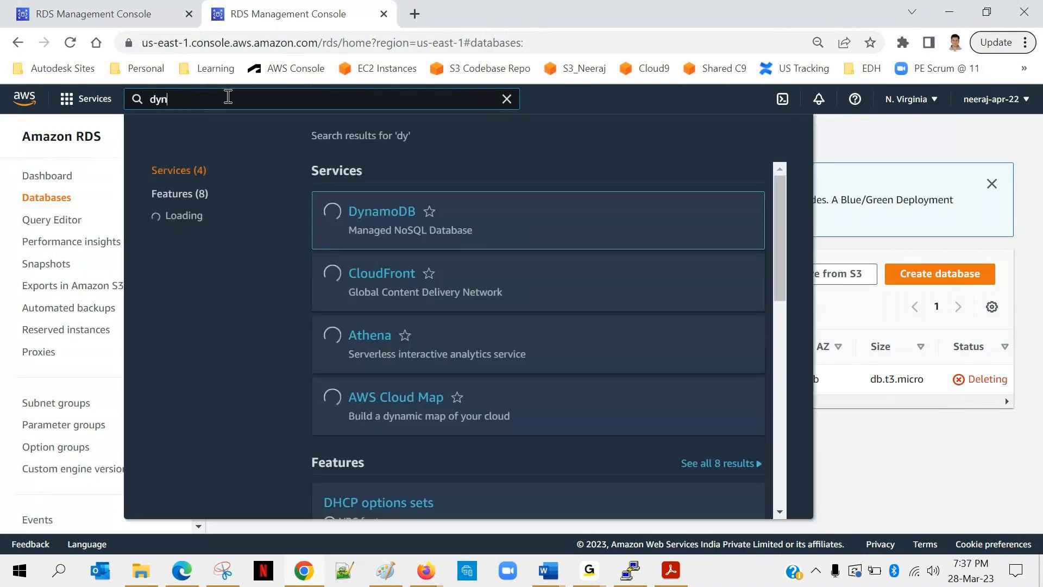
{"action": "double_click", "coordinate": [367, 230]}
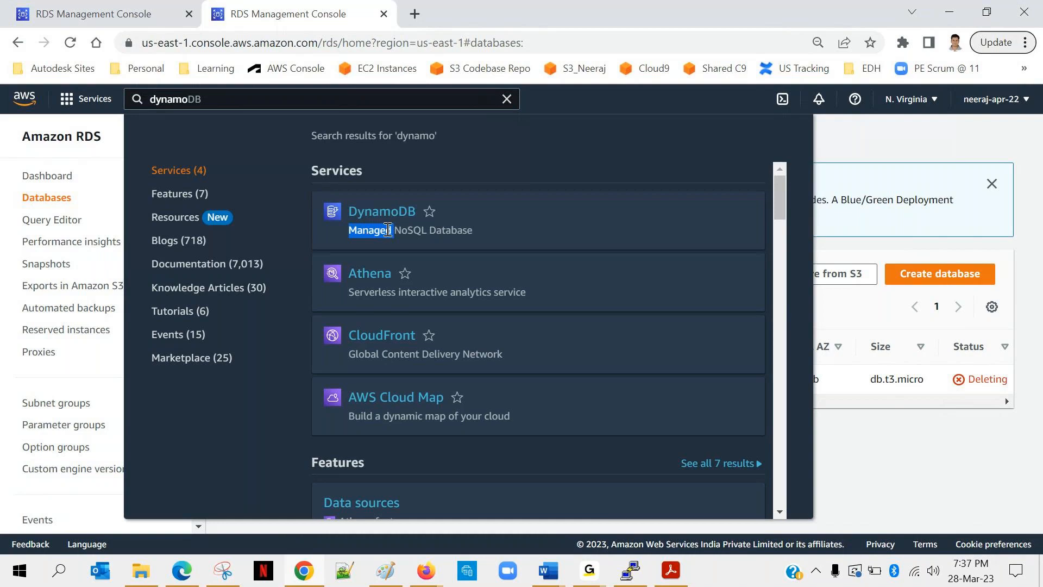
{"action": "double_click", "coordinate": [406, 229]}
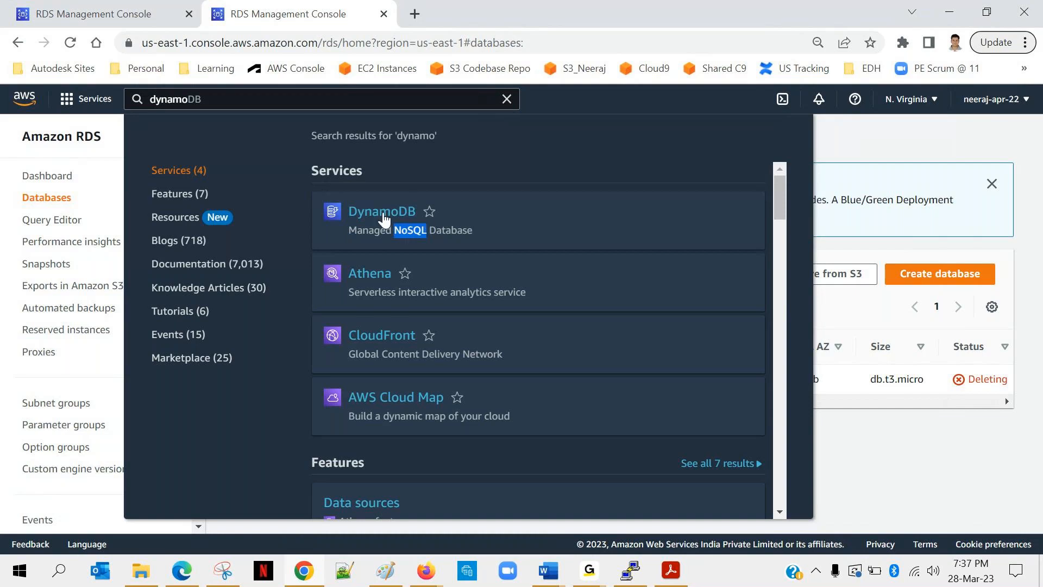
{"action": "left_click", "coordinate": [383, 217]}
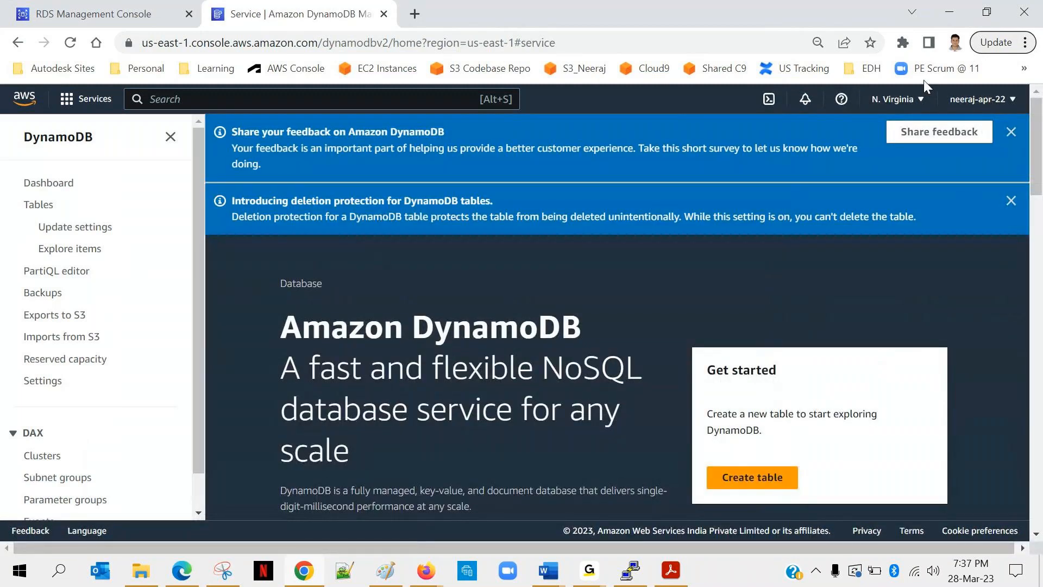
Dismiss the DynamoDB notices and start a new table named employee.
{"action": "left_click", "coordinate": [1011, 131]}
{"action": "left_click", "coordinate": [1011, 133]}
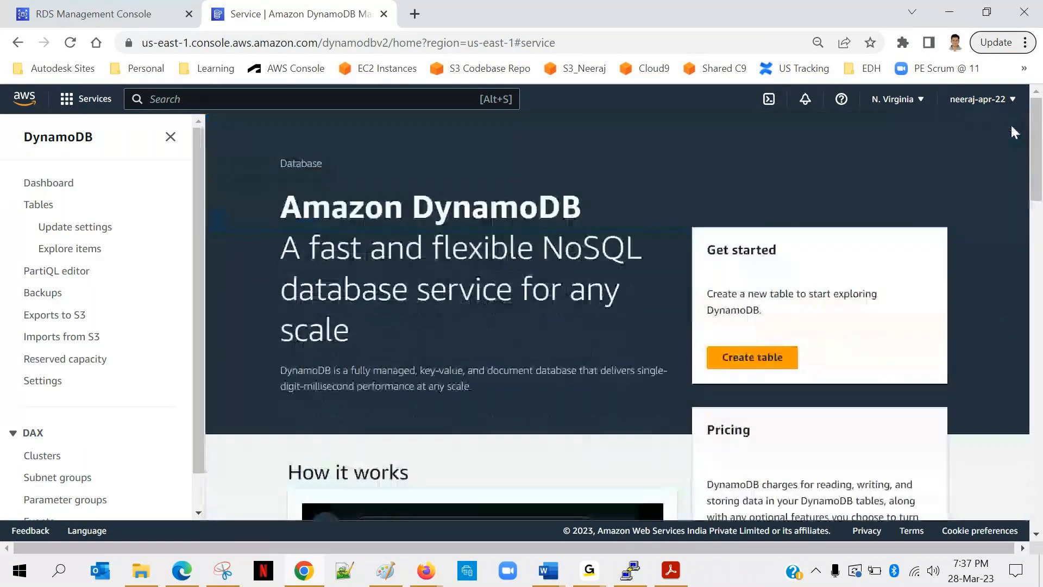
{"action": "left_click", "coordinate": [745, 356]}
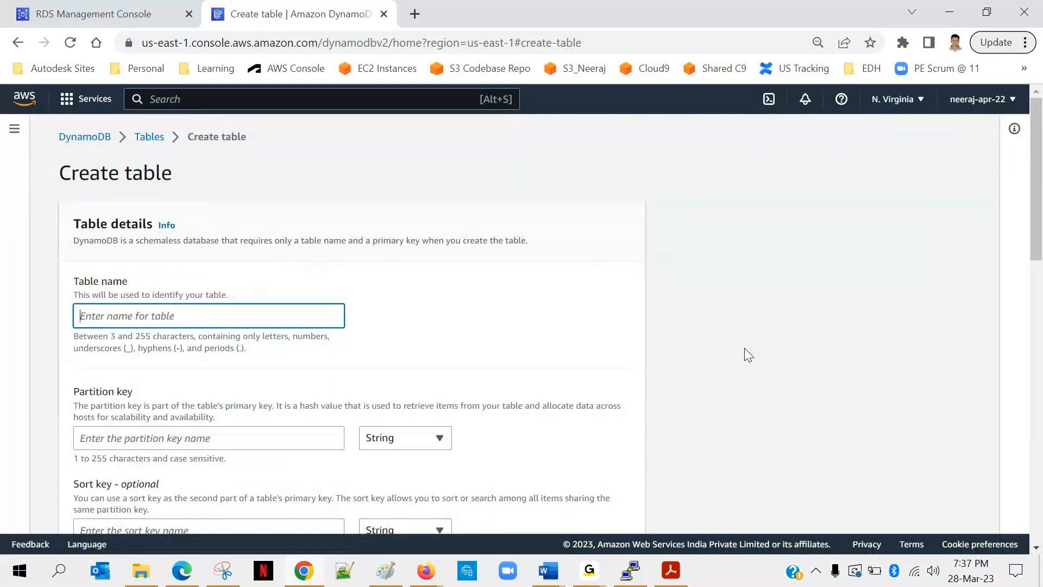
{"action": "left_click", "coordinate": [112, 317]}
{"action": "type", "text": "employee"}
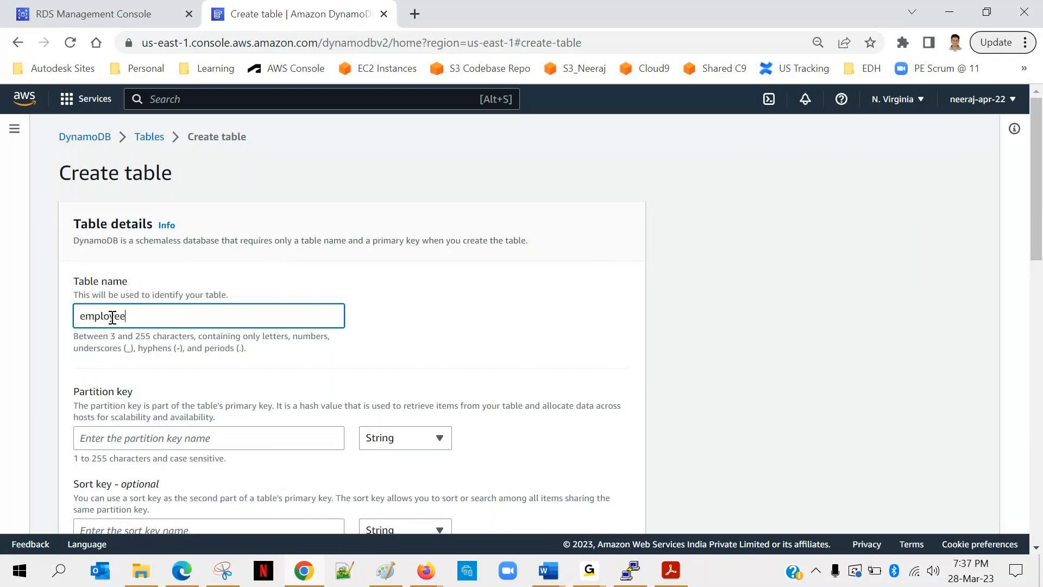
Set the table's partition key to emp_id with the Number data type.
{"action": "scroll", "coordinate": [112, 316], "scroll_direction": "down", "scroll_amount": 3}
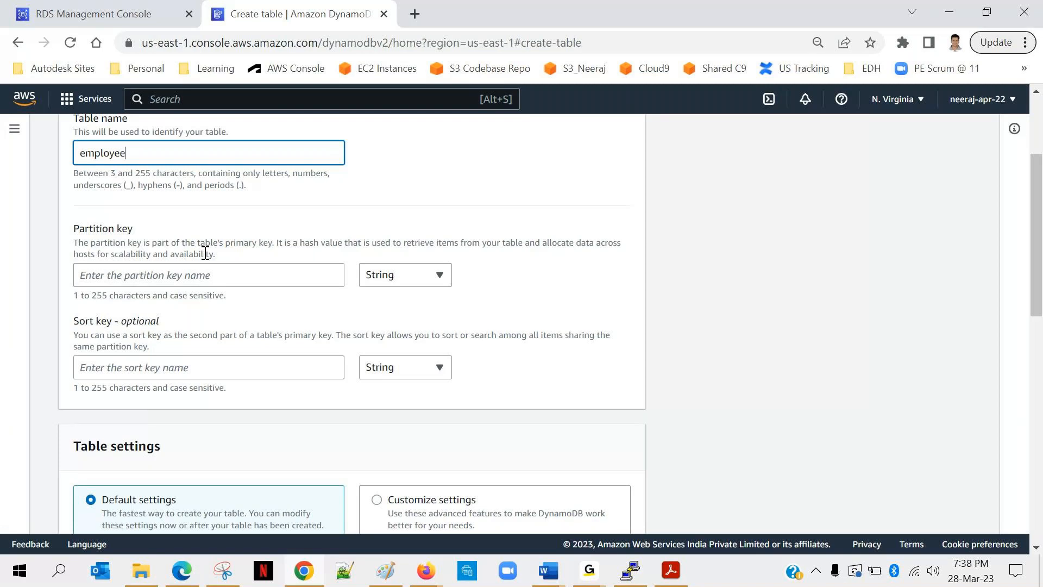
{"action": "left_click", "coordinate": [200, 268]}
{"action": "type", "text": "e"}
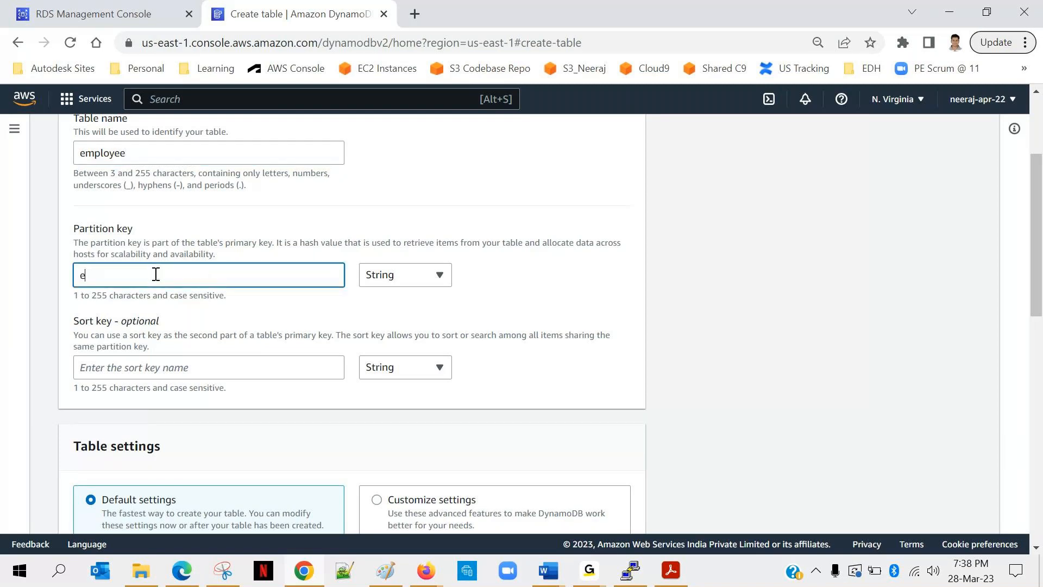
{"action": "type", "text": "mp_id"}
{"action": "left_click", "coordinate": [429, 275]}
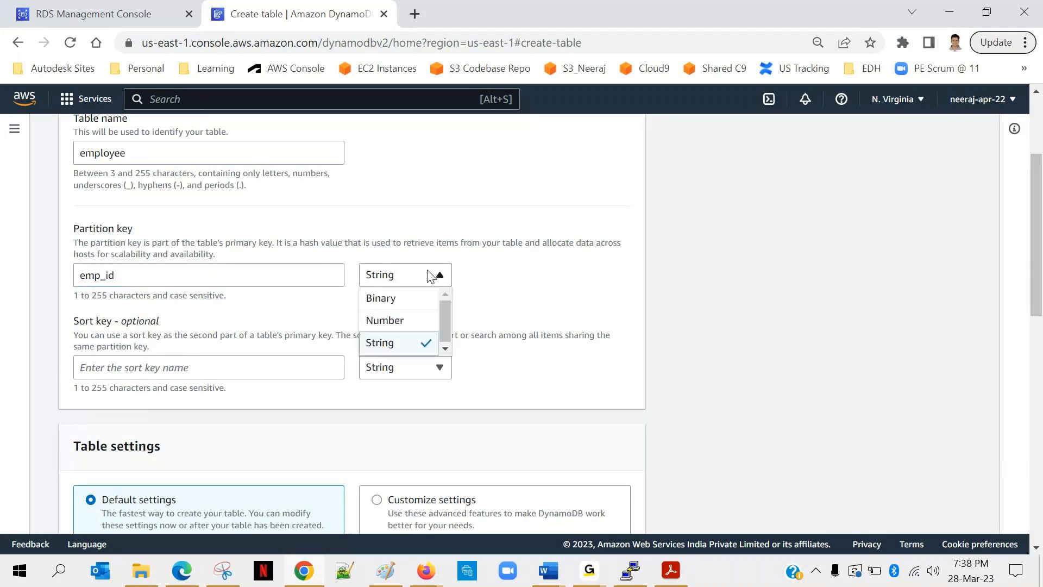
{"action": "left_click", "coordinate": [393, 320]}
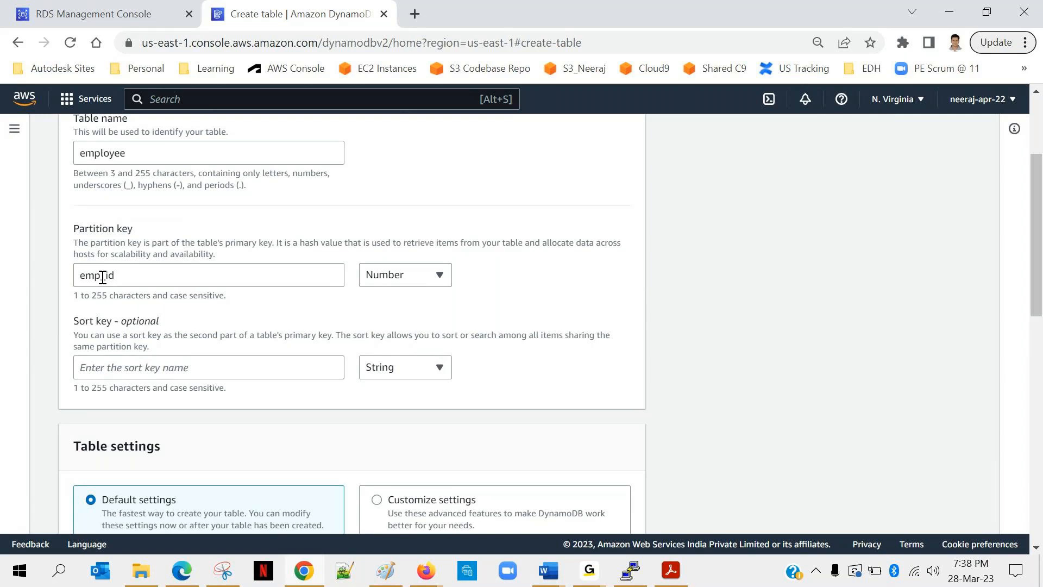
Review the default table settings and create the employee table with them, without a sort key or tags.
{"action": "scroll", "coordinate": [301, 322], "scroll_direction": "down", "scroll_amount": 2}
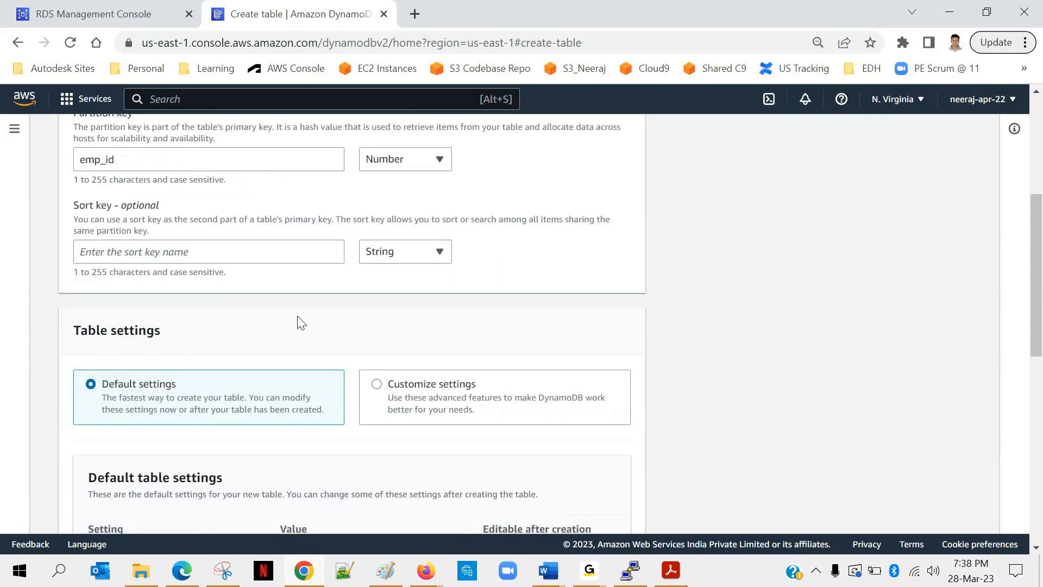
{"action": "scroll", "coordinate": [301, 323], "scroll_direction": "down", "scroll_amount": 2}
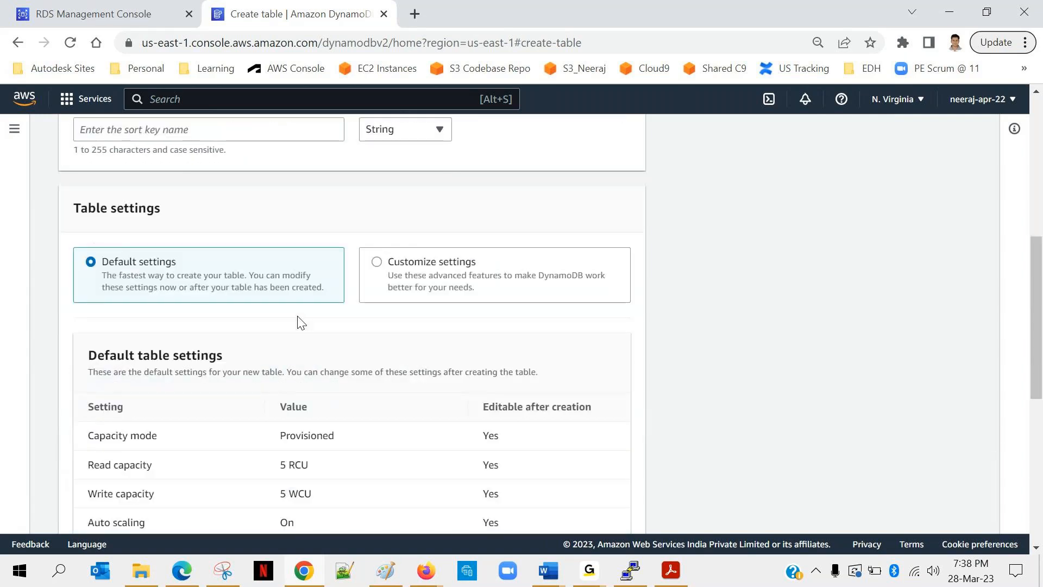
{"action": "scroll", "coordinate": [220, 284], "scroll_direction": "down", "scroll_amount": 2}
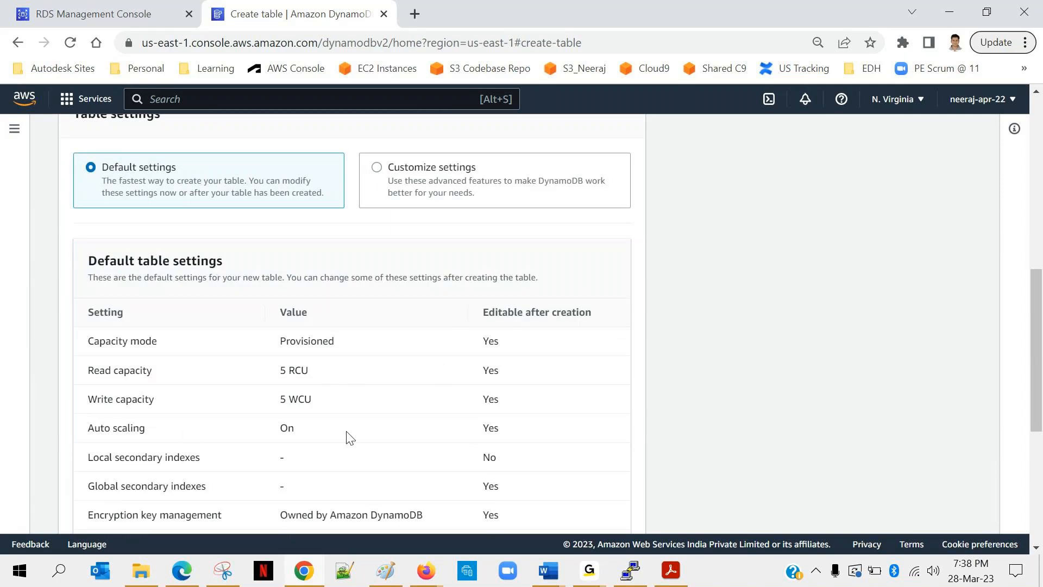
{"action": "scroll", "coordinate": [349, 438], "scroll_direction": "down", "scroll_amount": 2}
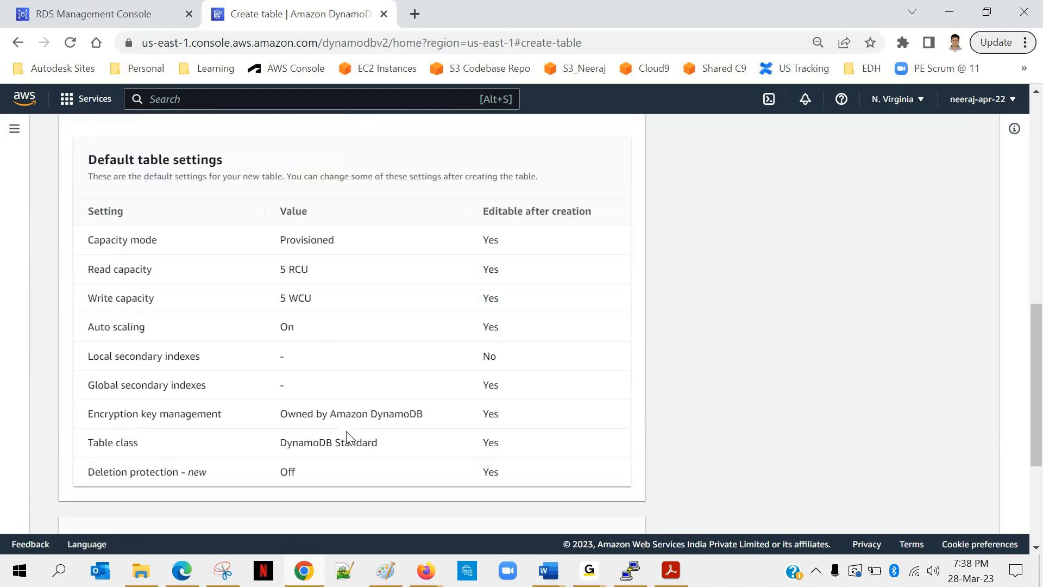
{"action": "scroll", "coordinate": [267, 348], "scroll_direction": "down", "scroll_amount": 4}
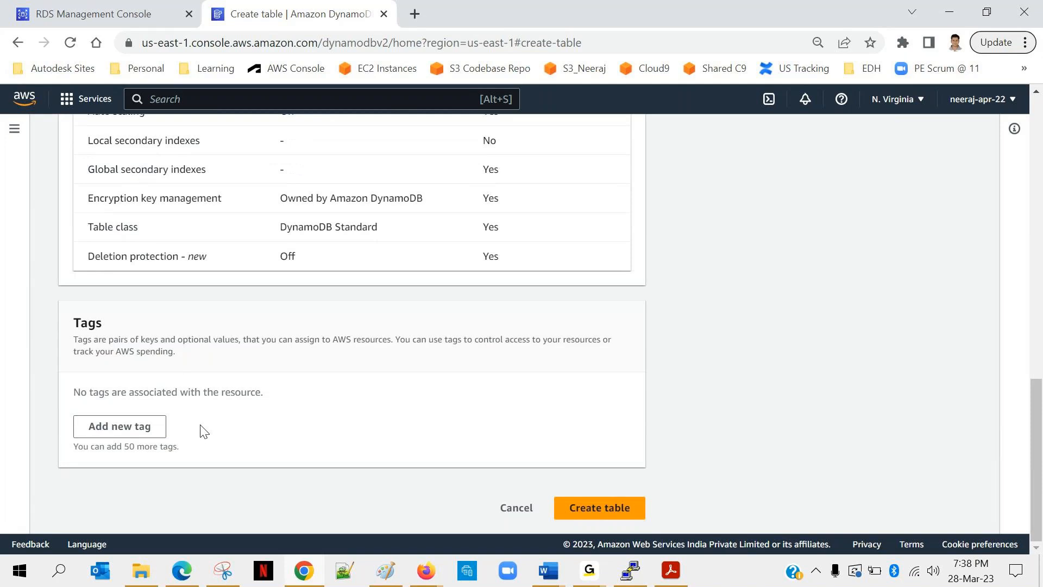
{"action": "left_click", "coordinate": [575, 510]}
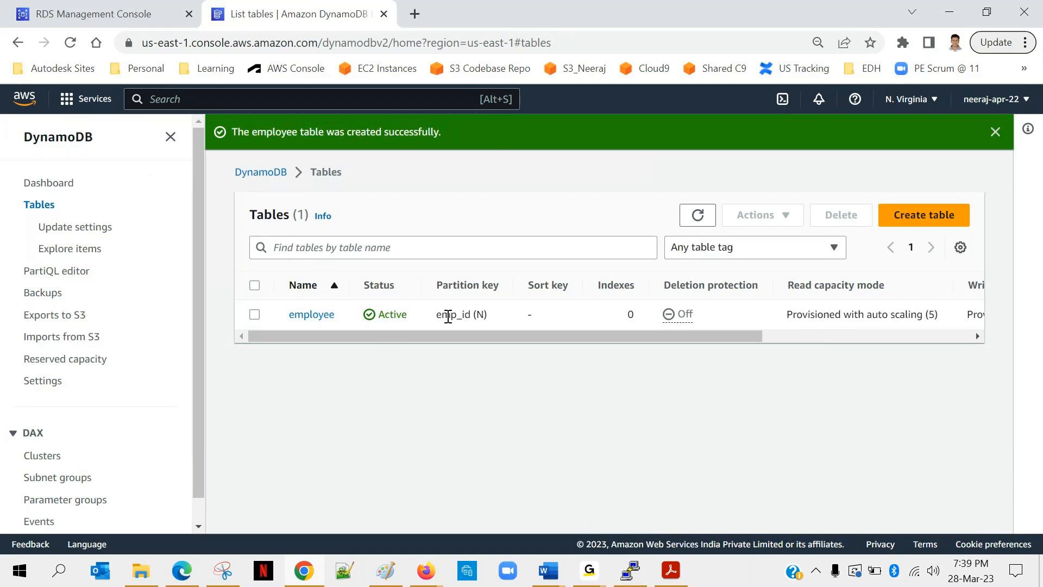
Open the employee table's overview and dismiss the notice about protecting it from accidental writes and deletes.
{"action": "left_click", "coordinate": [323, 315]}
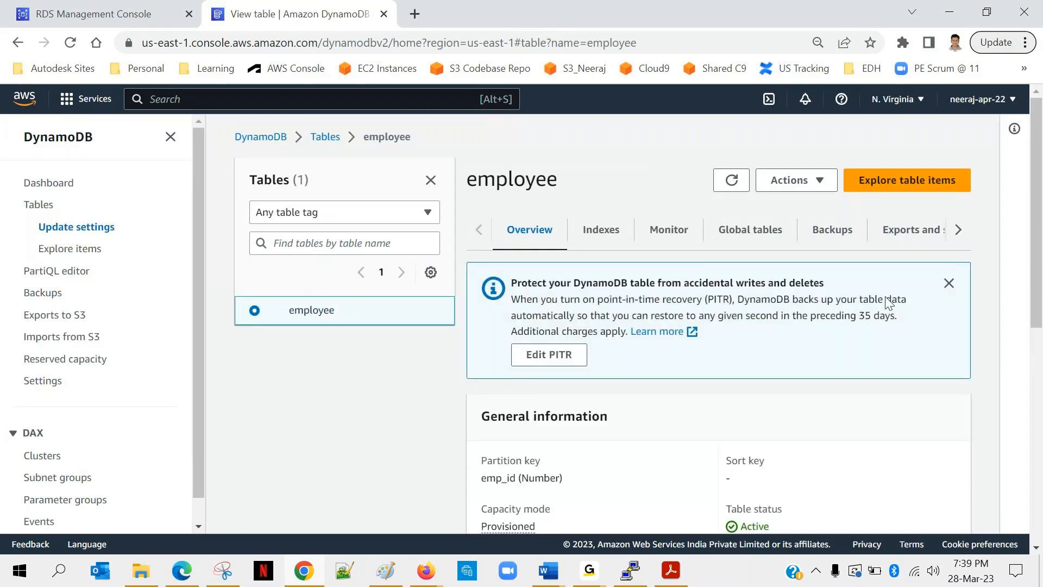
{"action": "scroll", "coordinate": [946, 281], "scroll_direction": "down", "scroll_amount": 12}
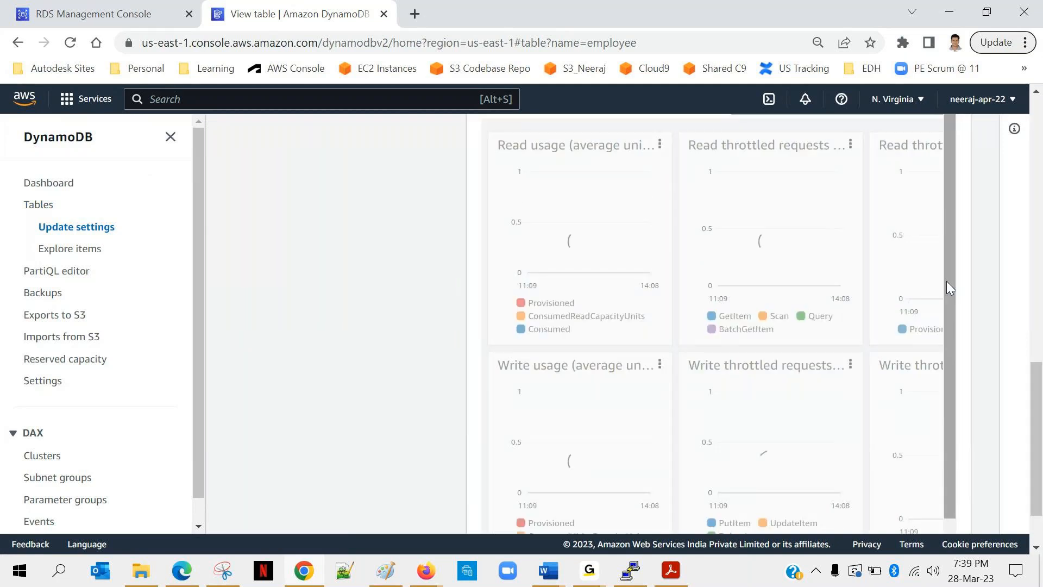
{"action": "scroll", "coordinate": [769, 289], "scroll_direction": "up", "scroll_amount": 6}
{"action": "scroll", "coordinate": [769, 289], "scroll_direction": "up", "scroll_amount": 6}
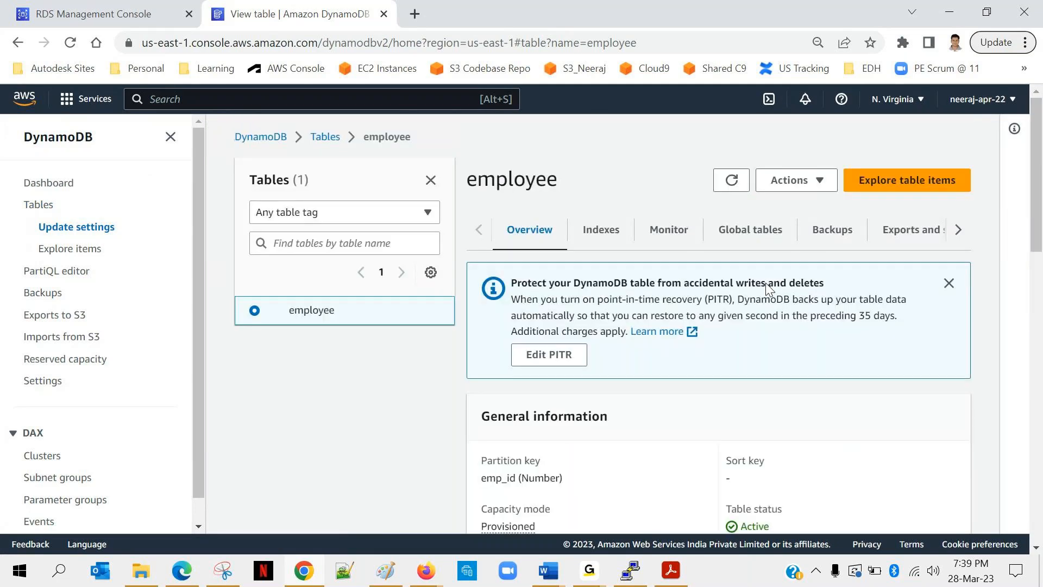
{"action": "left_click", "coordinate": [948, 283]}
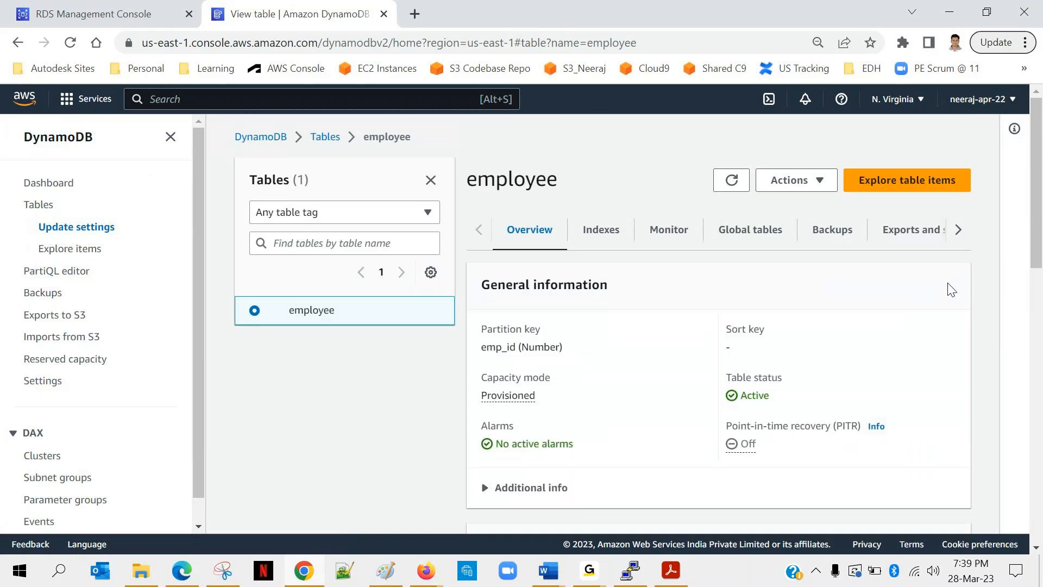
Examine the employee table's items summary, capacity metrics and additional info, and look at the actions available for the table.
{"action": "scroll", "coordinate": [705, 280], "scroll_direction": "down", "scroll_amount": 5}
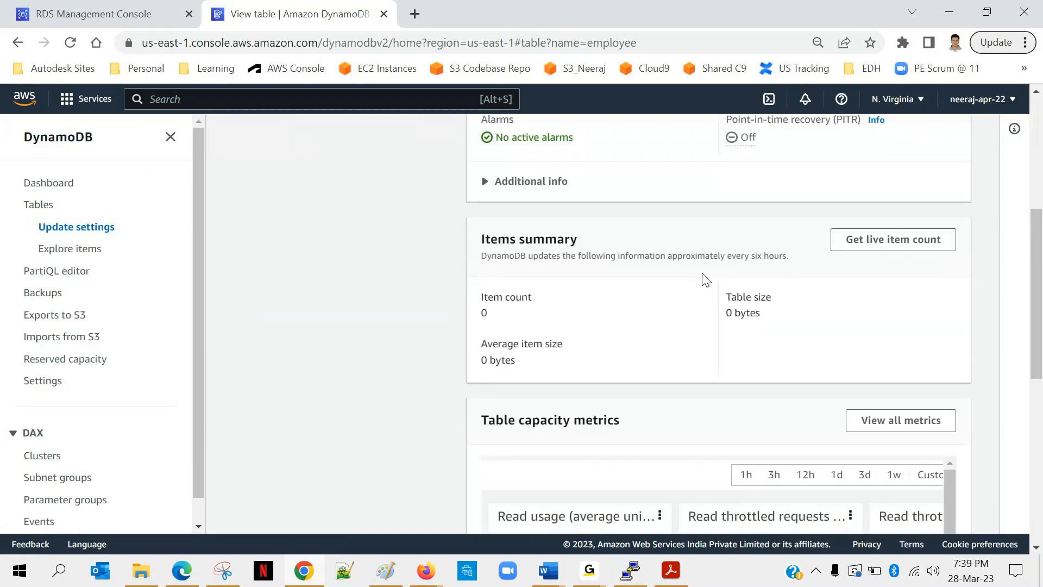
{"action": "scroll", "coordinate": [705, 280], "scroll_direction": "down", "scroll_amount": 1}
{"action": "scroll", "coordinate": [705, 280], "scroll_direction": "up", "scroll_amount": 2}
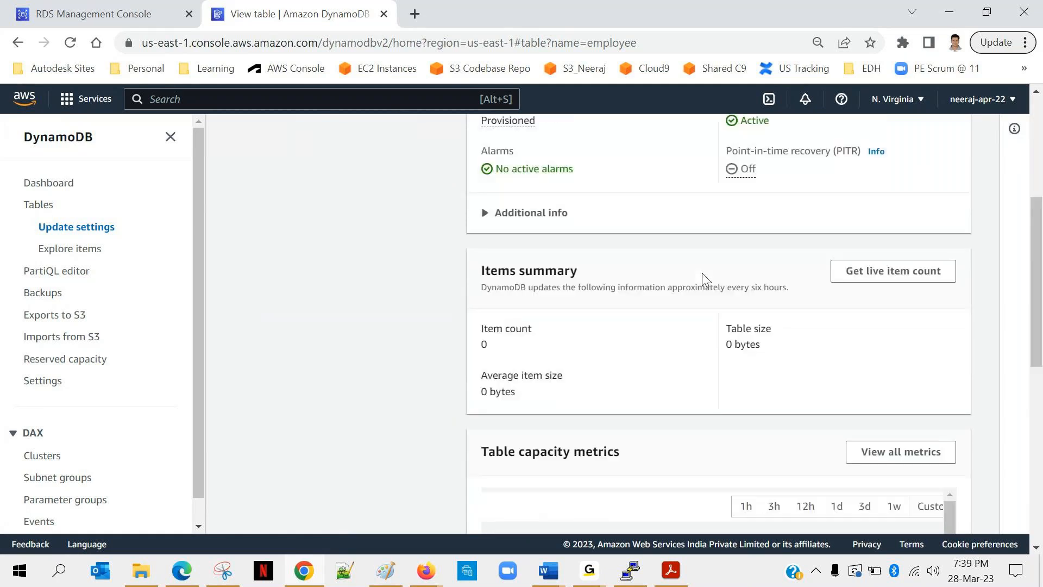
{"action": "scroll", "coordinate": [702, 273], "scroll_direction": "up", "scroll_amount": 3}
{"action": "left_click", "coordinate": [487, 354]}
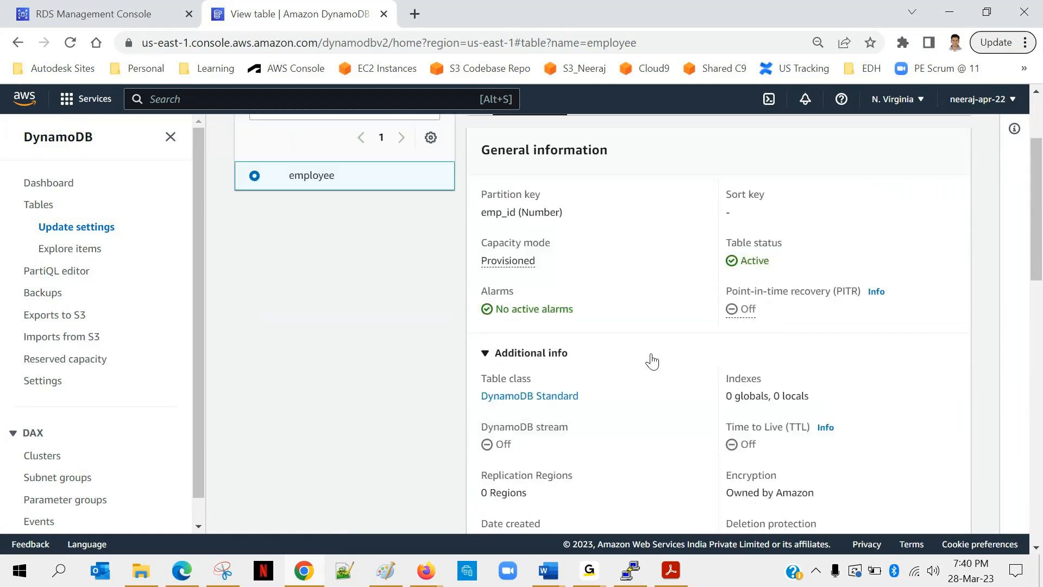
{"action": "scroll", "coordinate": [652, 360], "scroll_direction": "down", "scroll_amount": 1}
{"action": "scroll", "coordinate": [652, 361], "scroll_direction": "up", "scroll_amount": 3}
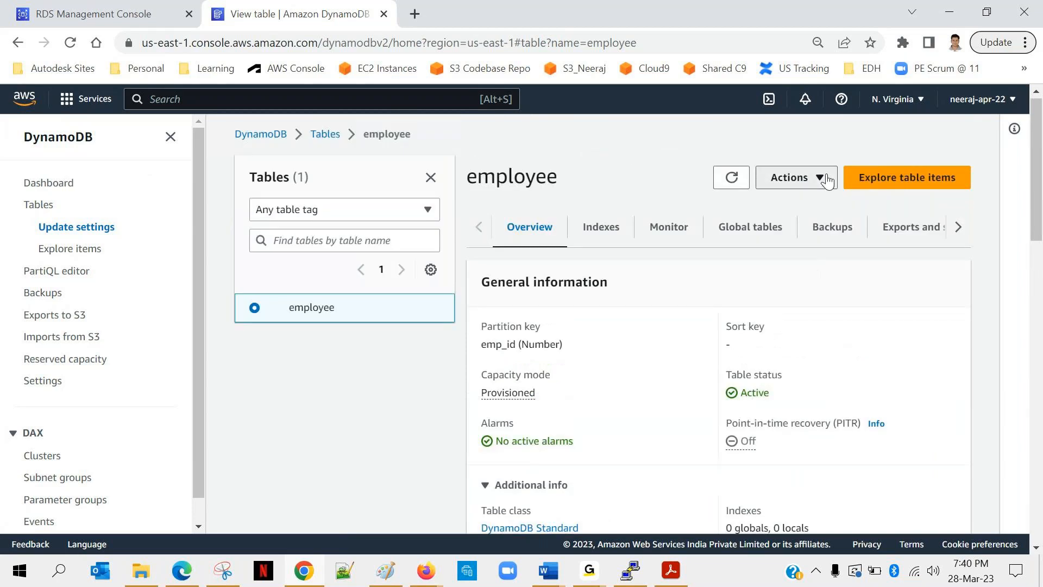
{"action": "left_click", "coordinate": [830, 179]}
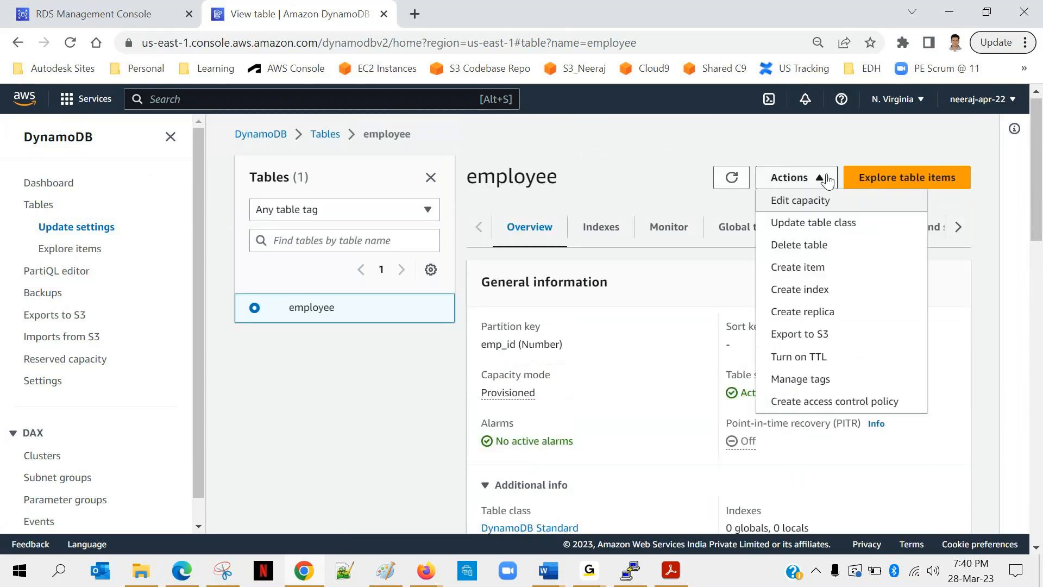
Look through the employee table's items in the item explorer and return to the table's details.
{"action": "left_click", "coordinate": [916, 185]}
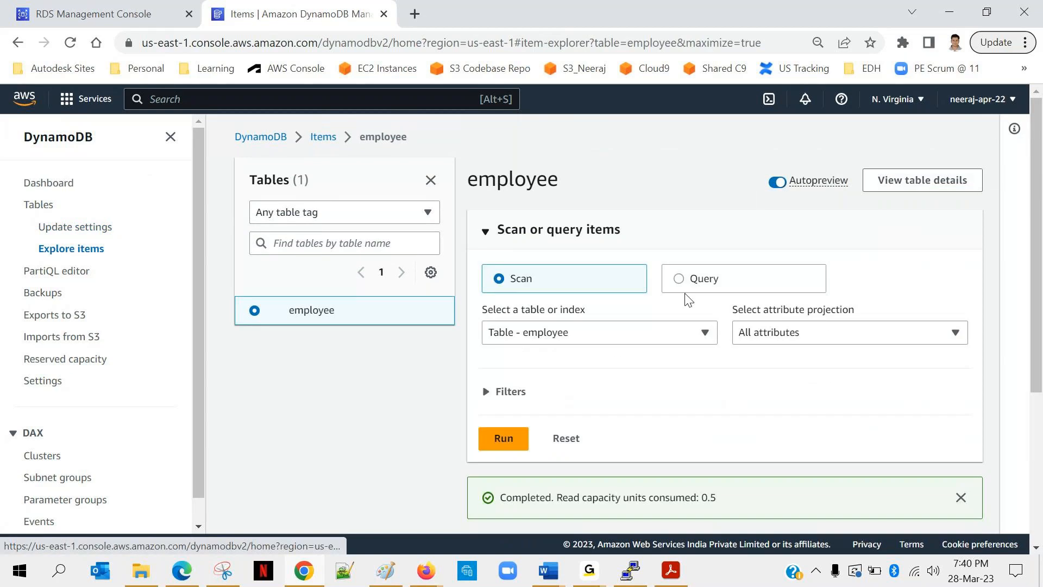
{"action": "scroll", "coordinate": [559, 385], "scroll_direction": "down", "scroll_amount": 5}
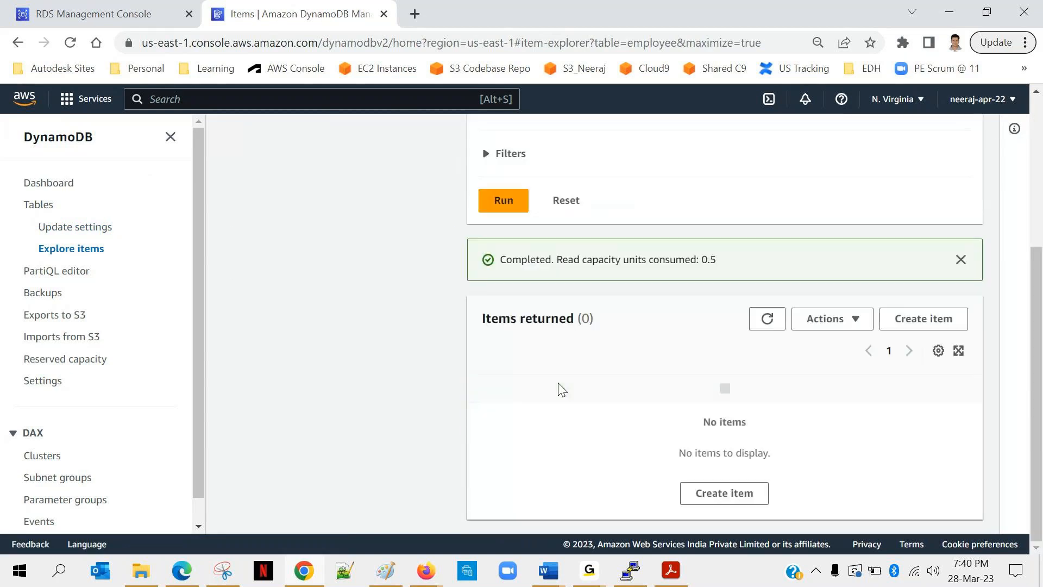
{"action": "scroll", "coordinate": [562, 389], "scroll_direction": "up", "scroll_amount": 4}
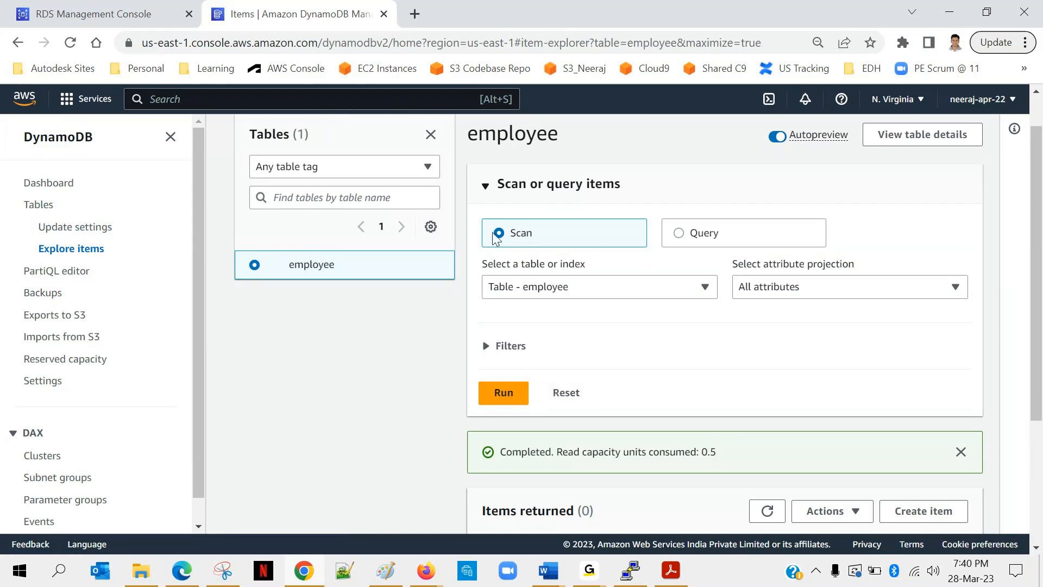
{"action": "left_click", "coordinate": [922, 138]}
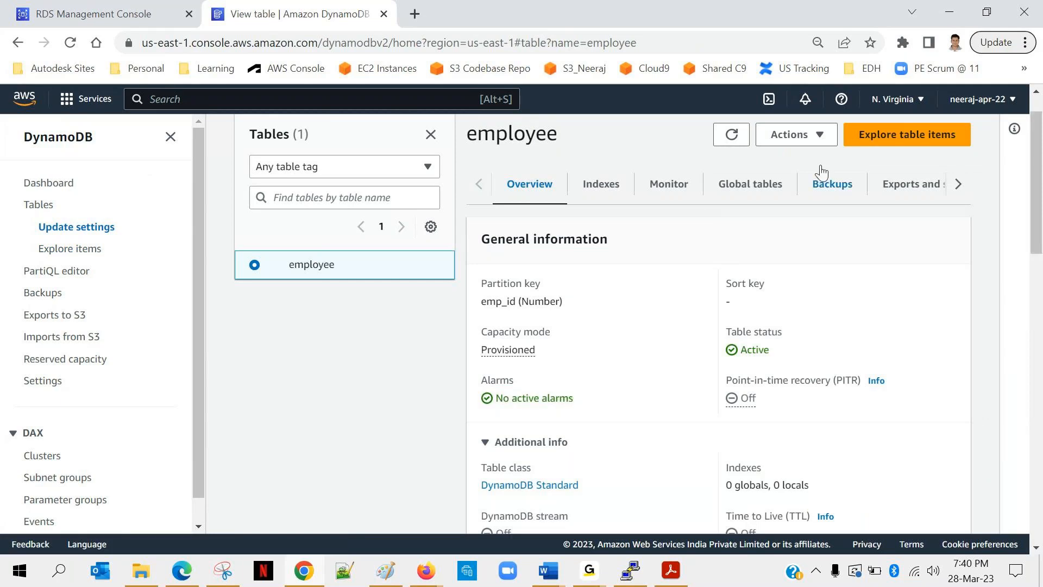
Start a new item in the employee table with the emp_id partition key set to 1.
{"action": "left_click", "coordinate": [800, 137]}
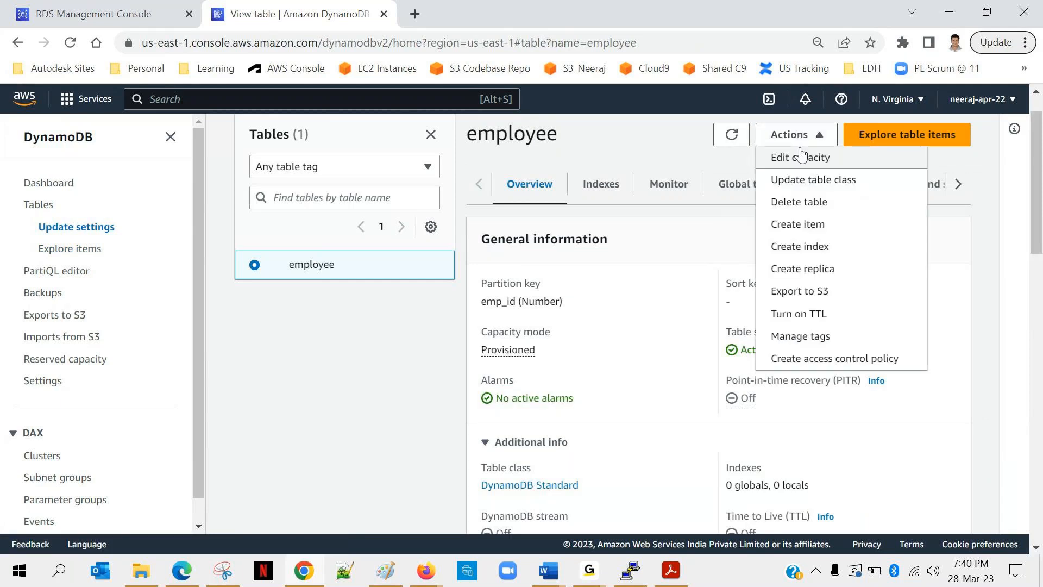
{"action": "left_click", "coordinate": [780, 229]}
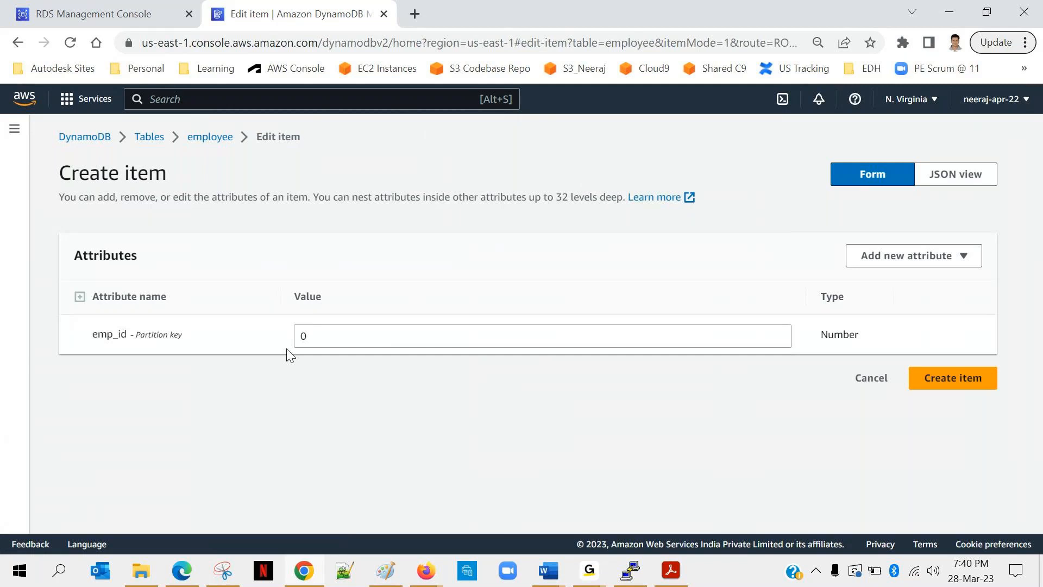
{"action": "left_click", "coordinate": [328, 336]}
{"action": "key", "text": "BackSpace"}
{"action": "type", "text": "1"}
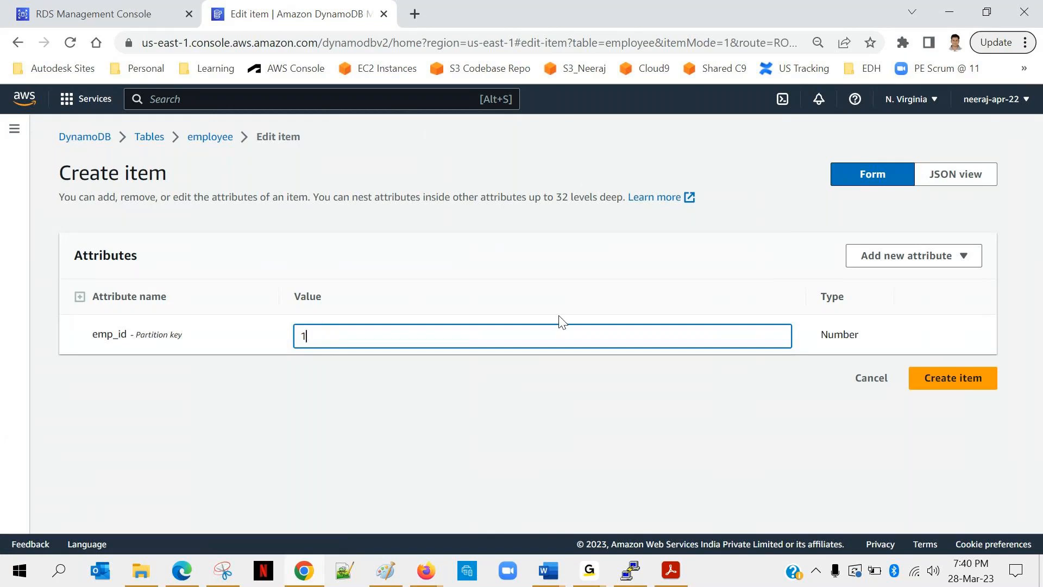
Add a String attribute named first_name to the item and enter the employee's first name as its value.
{"action": "left_click", "coordinate": [906, 260]}
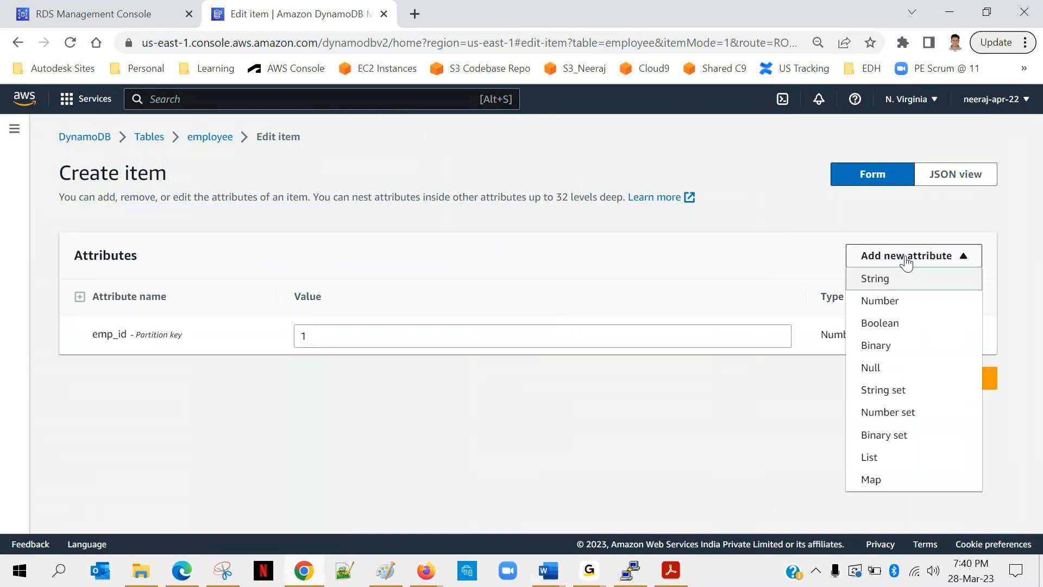
{"action": "left_click", "coordinate": [875, 280]}
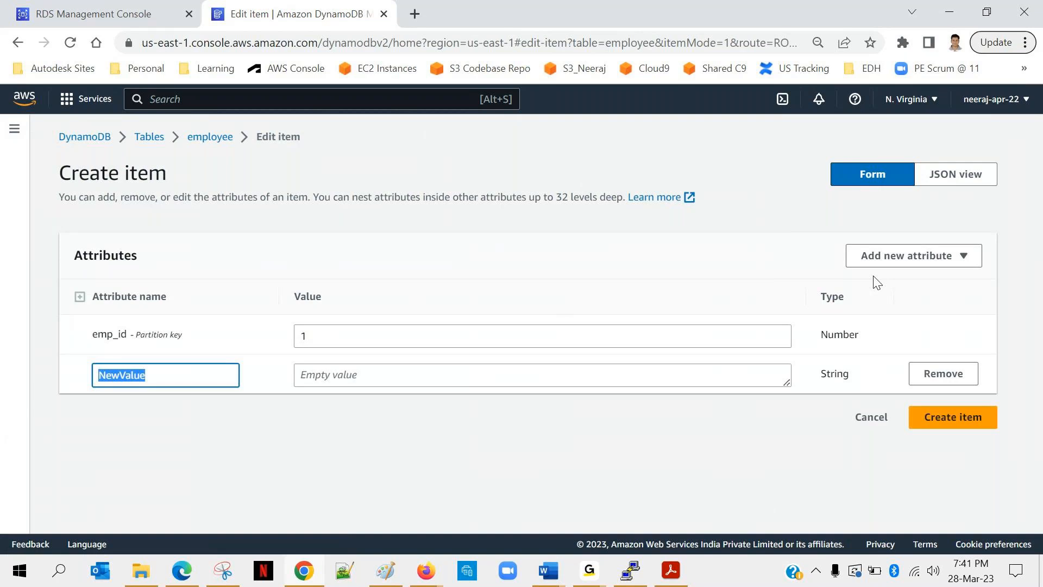
{"action": "type", "text": "fir"}
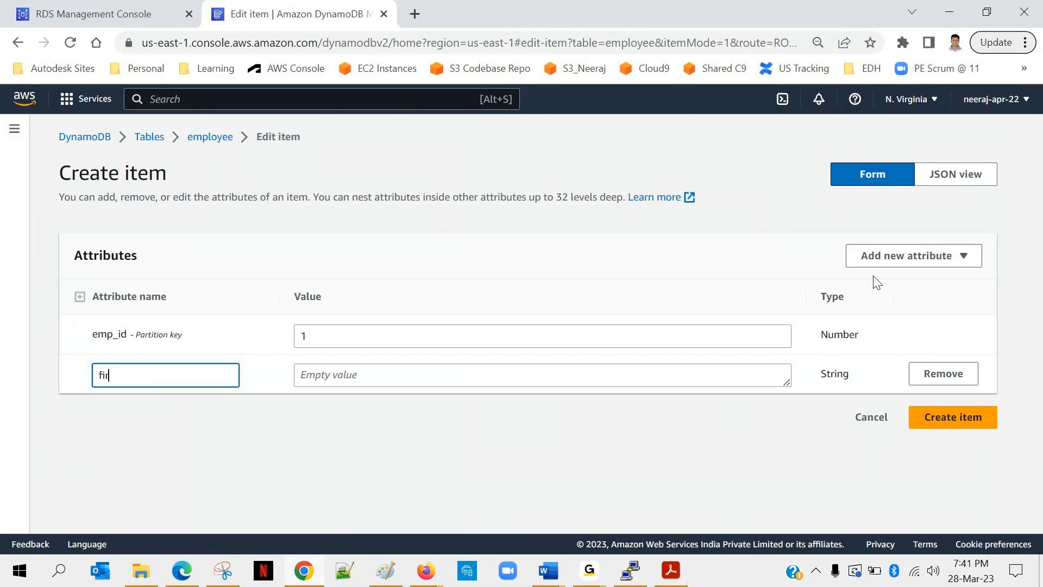
{"action": "type", "text": "st_name"}
{"action": "left_click", "coordinate": [389, 380]}
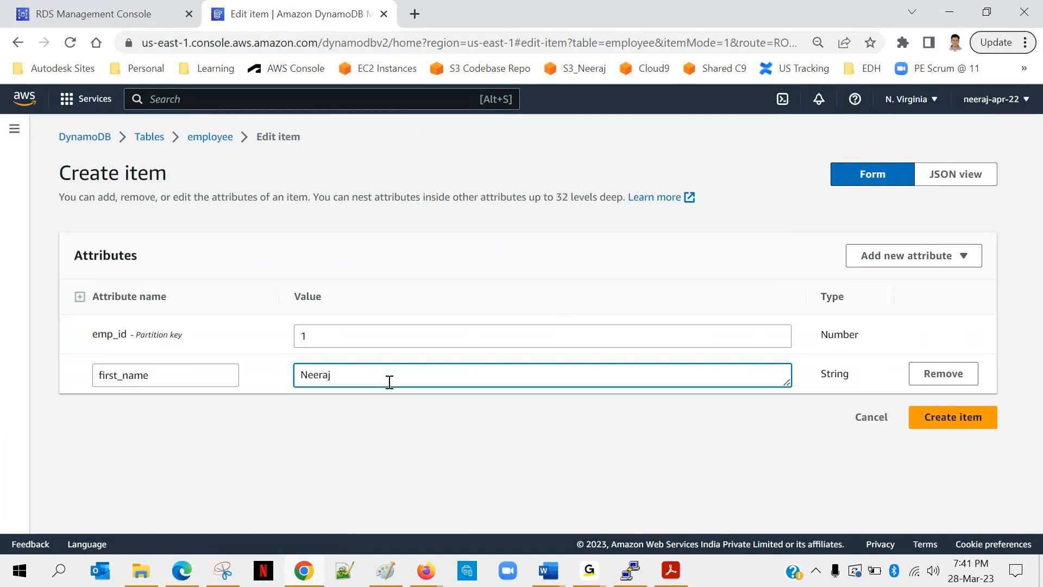
Add a String attribute named last_name with the employee's last name and create the item.
{"action": "left_click", "coordinate": [953, 260]}
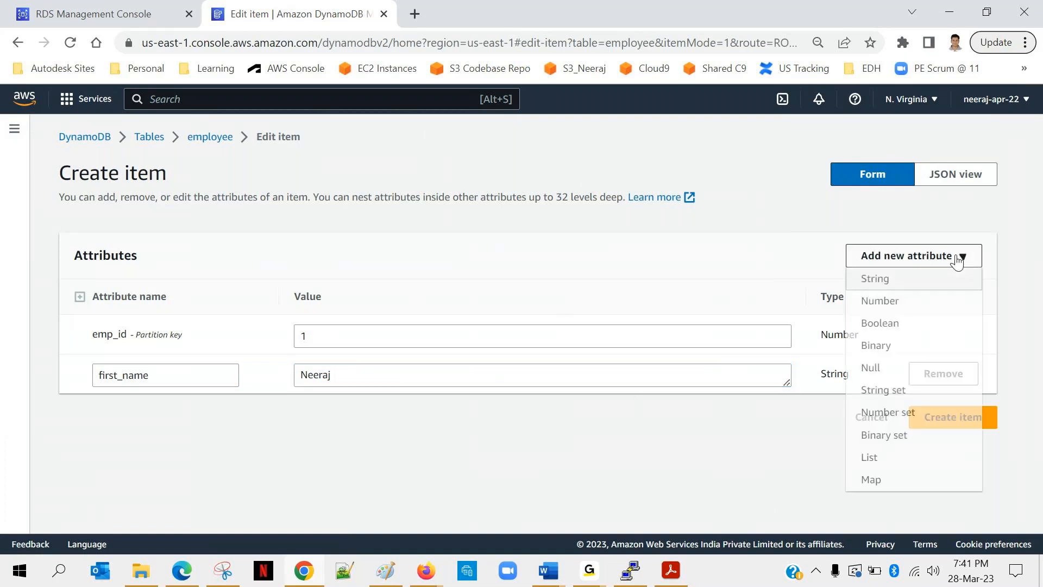
{"action": "left_click", "coordinate": [887, 279]}
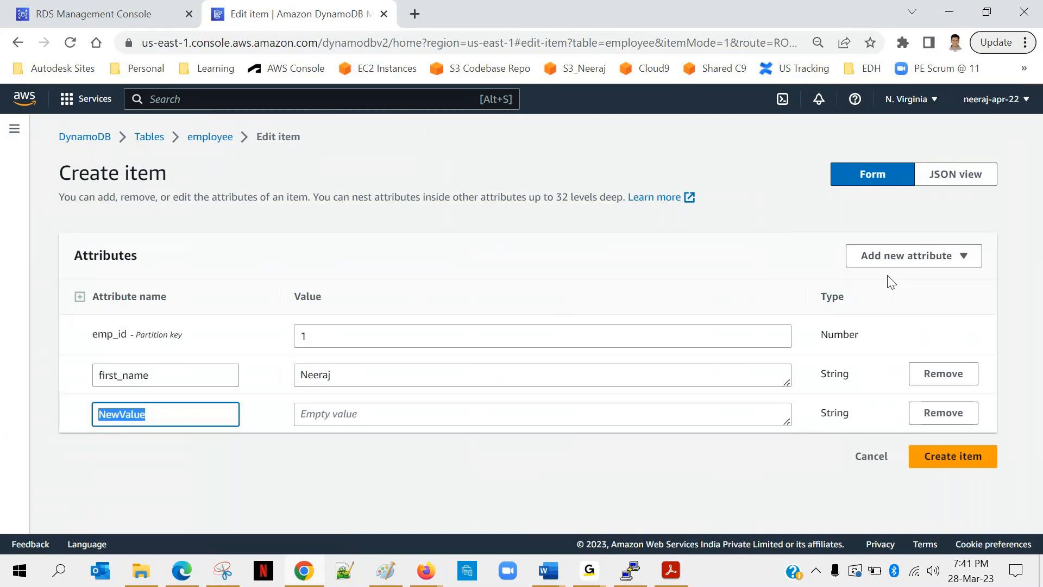
{"action": "type", "text": "last_name"}
{"action": "left_click", "coordinate": [332, 414]}
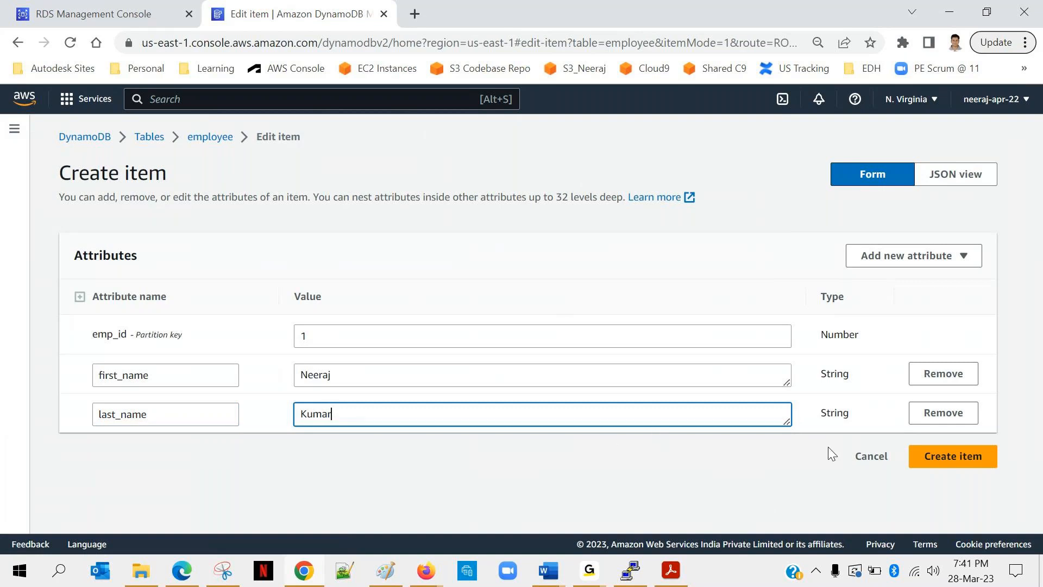
{"action": "left_click", "coordinate": [944, 468]}
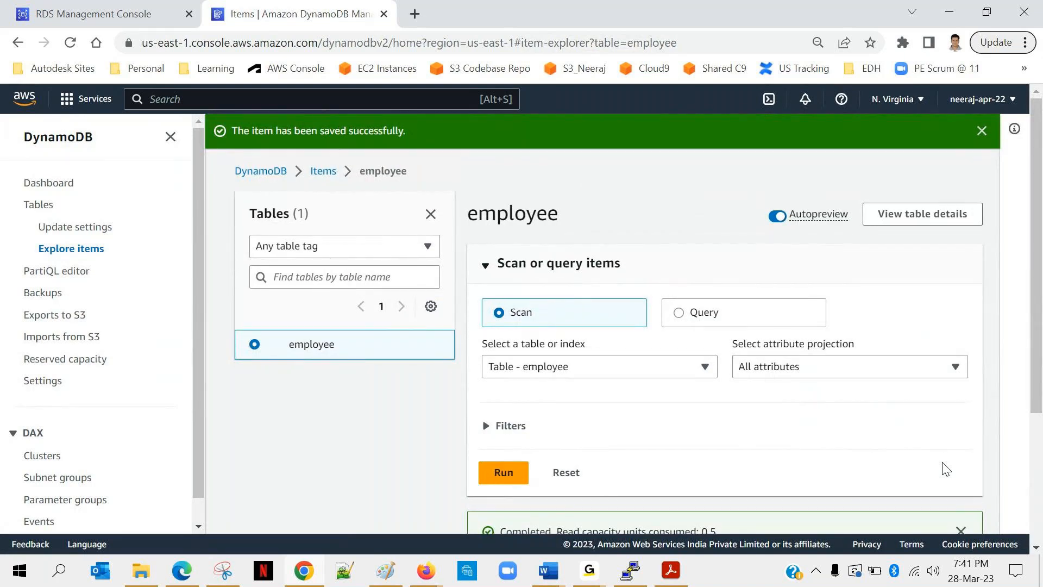
Start another item in the employee table with emp_id set to 2.
{"action": "scroll", "coordinate": [945, 464], "scroll_direction": "down", "scroll_amount": 2}
{"action": "scroll", "coordinate": [942, 462], "scroll_direction": "down", "scroll_amount": 1}
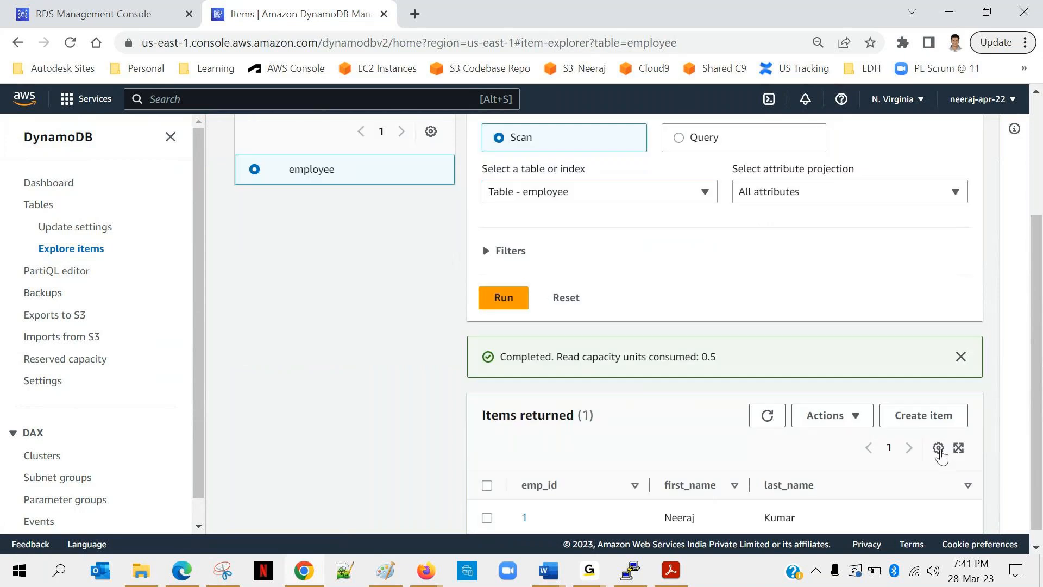
{"action": "left_click", "coordinate": [923, 420]}
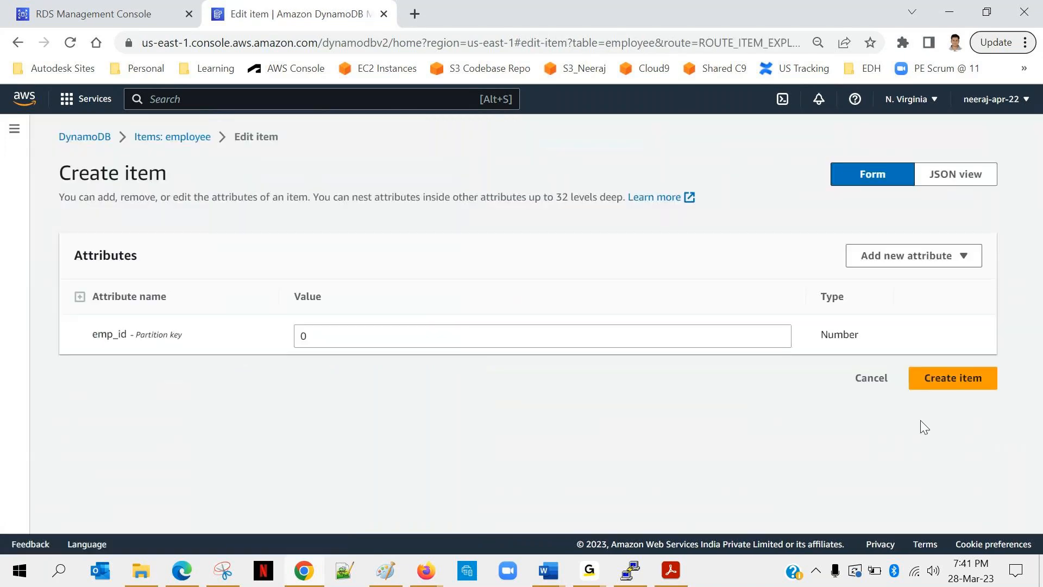
{"action": "left_click", "coordinate": [349, 337]}
{"action": "key", "text": "BackSpace"}
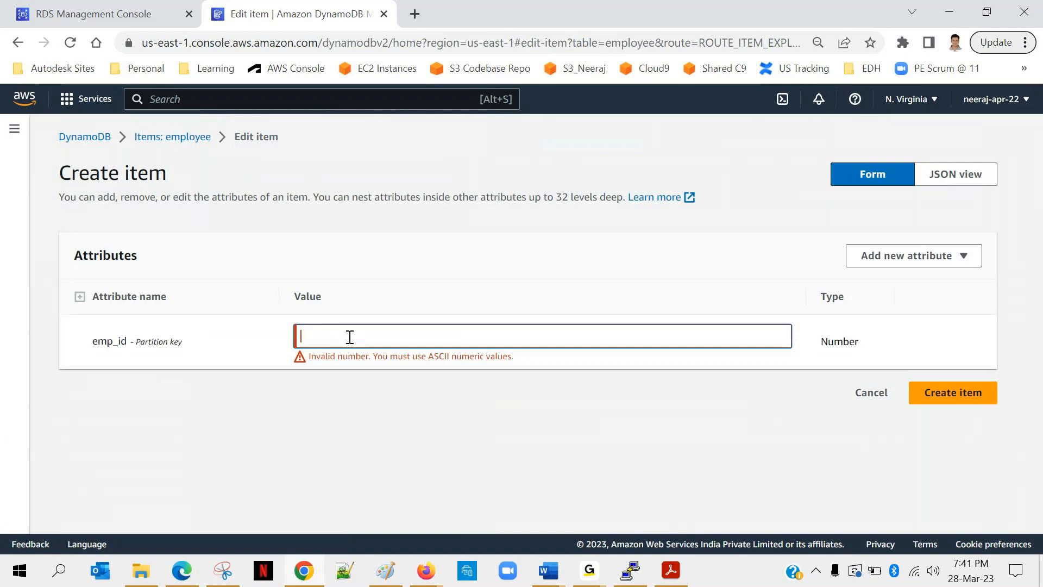
{"action": "type", "text": "2"}
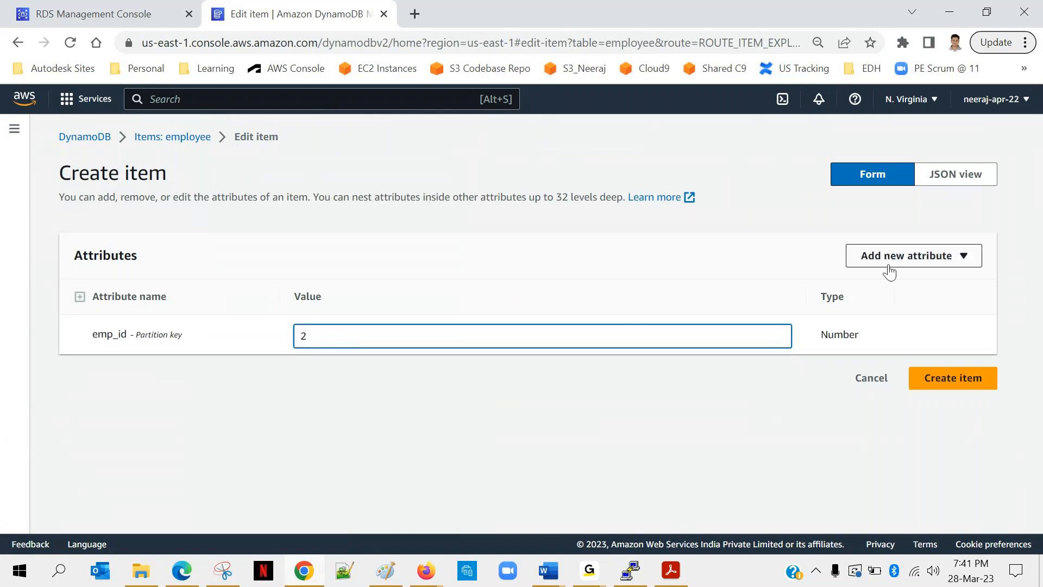
Add a String attribute named first_name to the second item and enter that employee's first name.
{"action": "left_click", "coordinate": [937, 258]}
{"action": "left_click", "coordinate": [885, 280]}
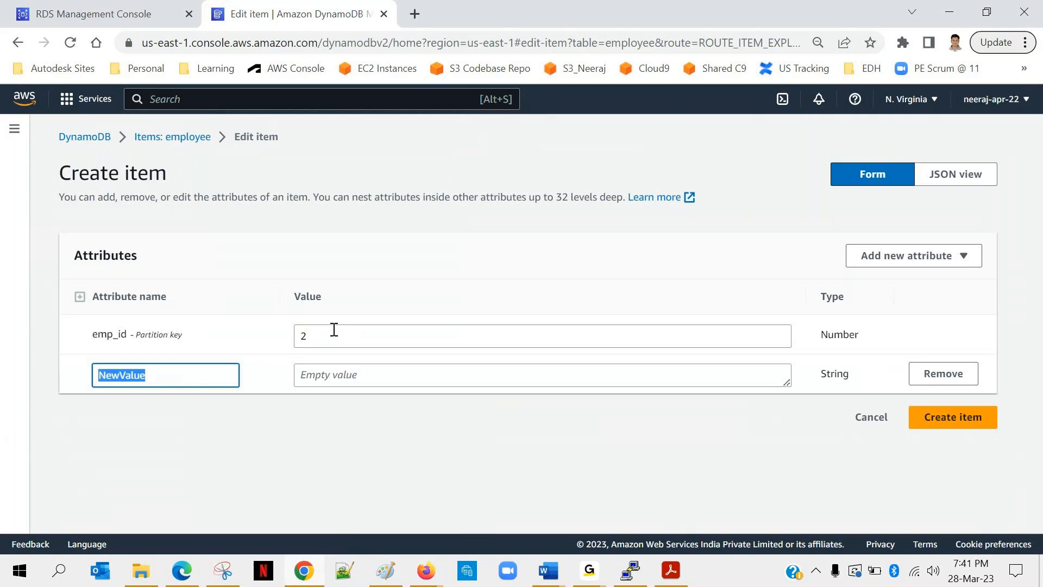
{"action": "type", "text": "fir"}
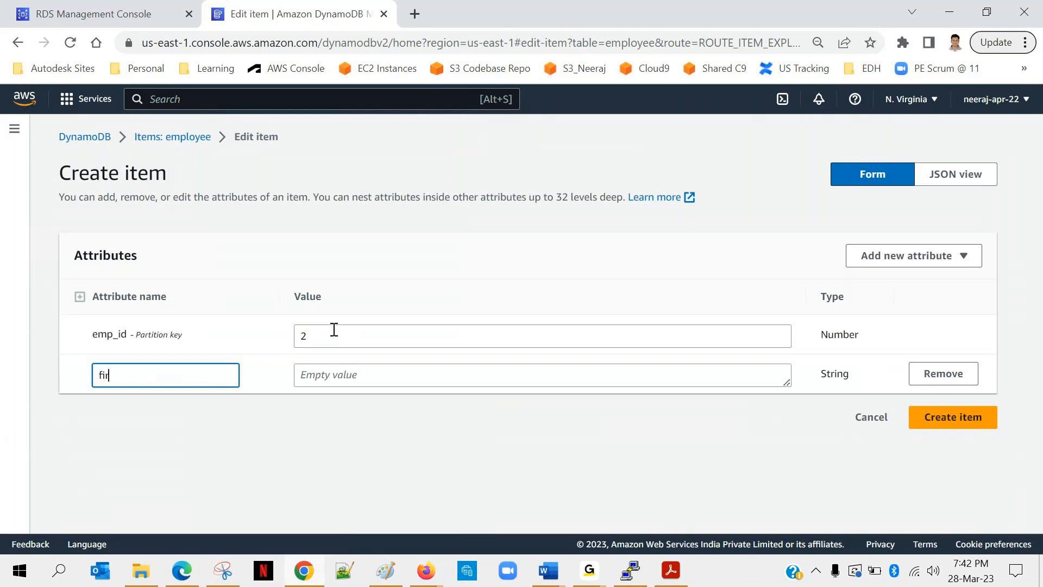
{"action": "type", "text": "st_name"}
{"action": "left_click", "coordinate": [309, 366]}
{"action": "type", "text": "Hemanth"}
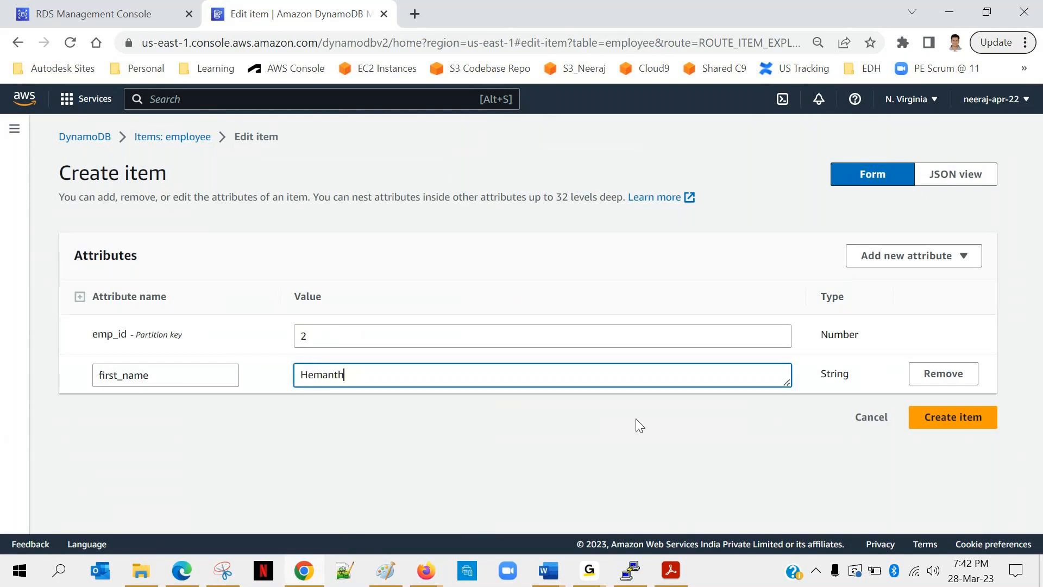
Add a String attribute named dept with the value AWS to the second item.
{"action": "left_click", "coordinate": [935, 272]}
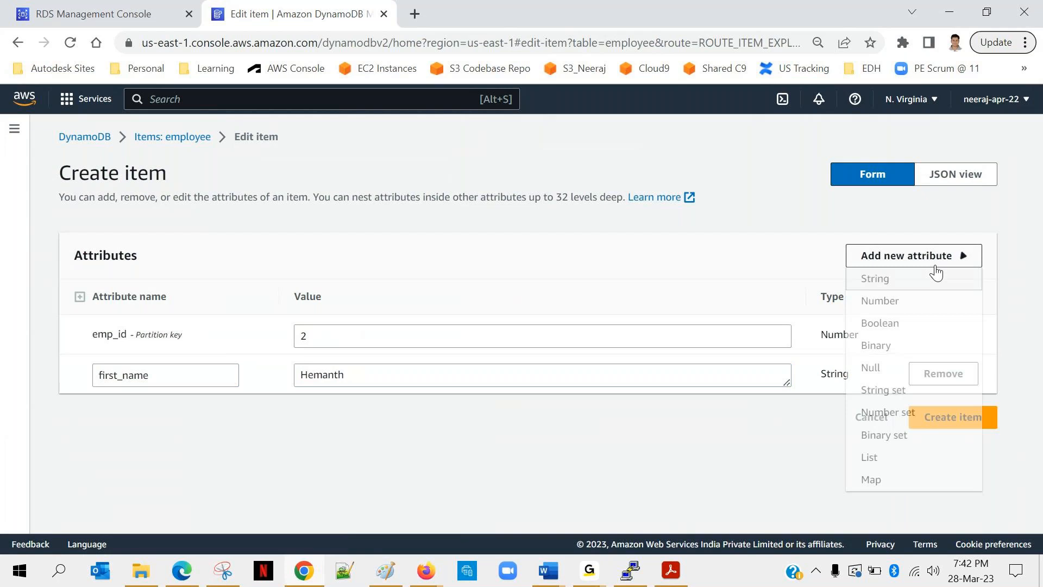
{"action": "left_click", "coordinate": [874, 279]}
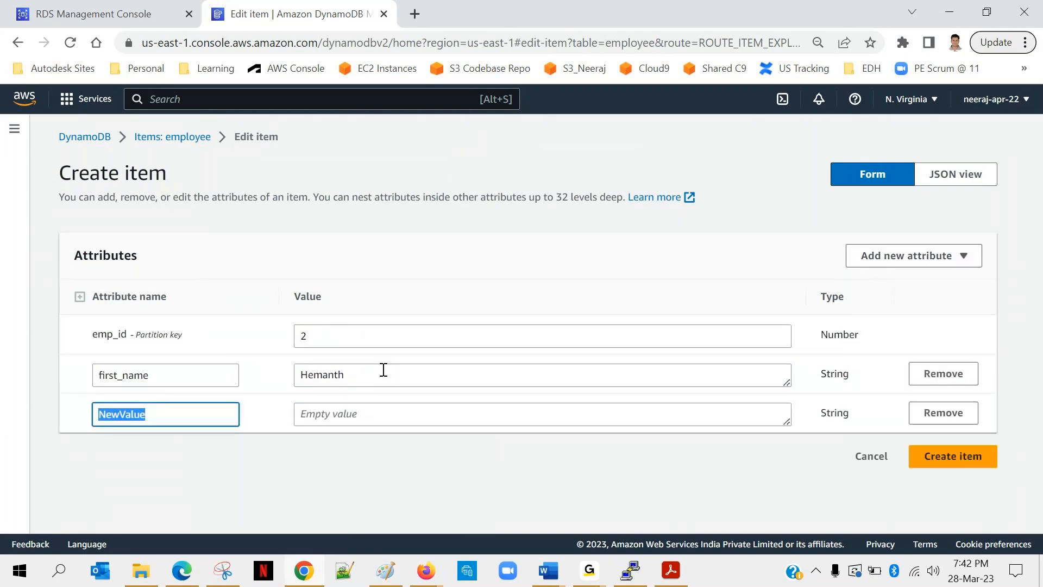
{"action": "type", "text": "Dep"}
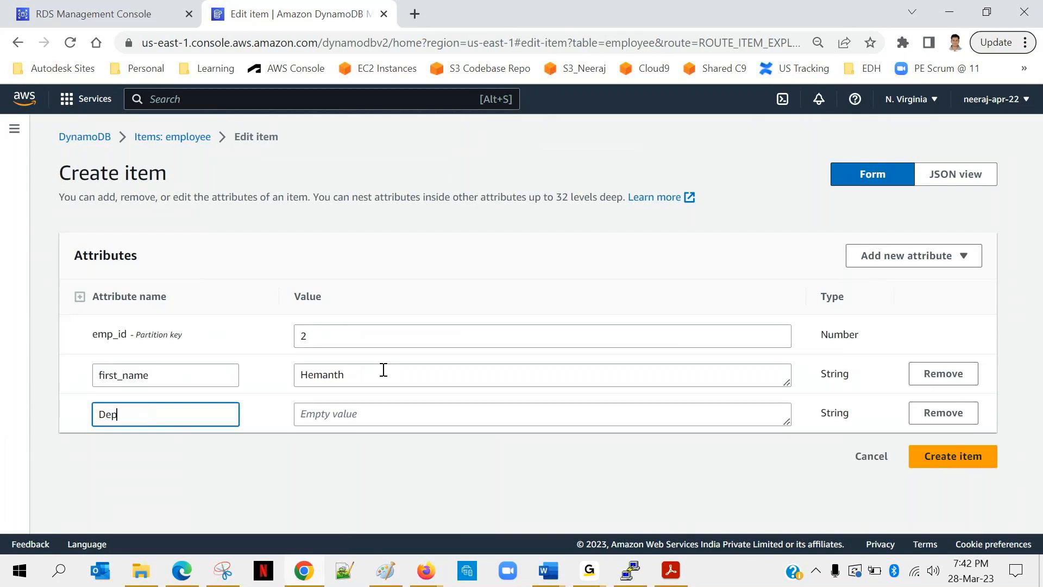
{"action": "type", "text": "t"}
{"action": "double_click", "coordinate": [105, 414]}
{"action": "type", "text": "dept"}
{"action": "left_click", "coordinate": [330, 414]}
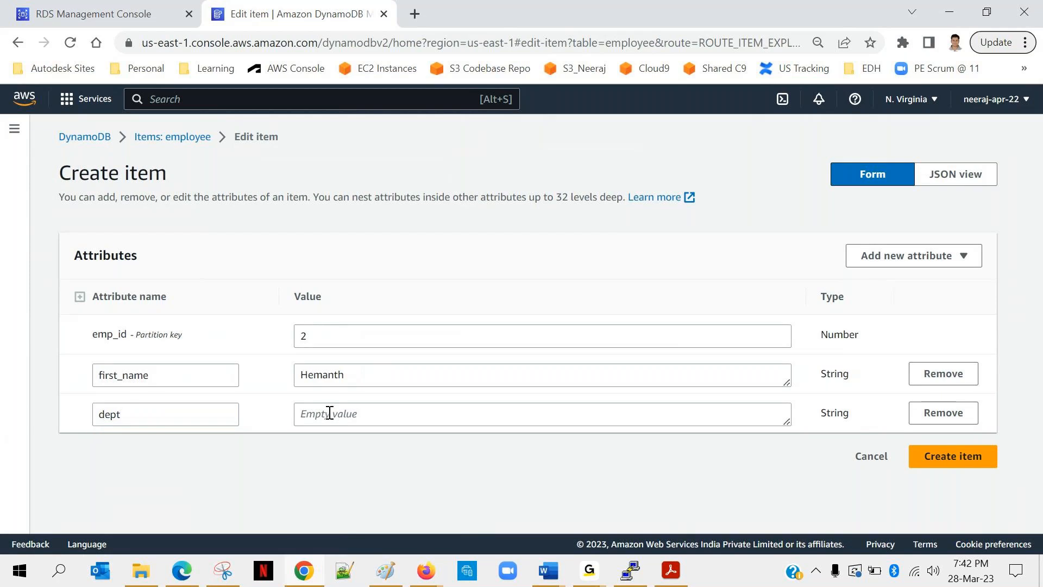
{"action": "type", "text": "AWS"}
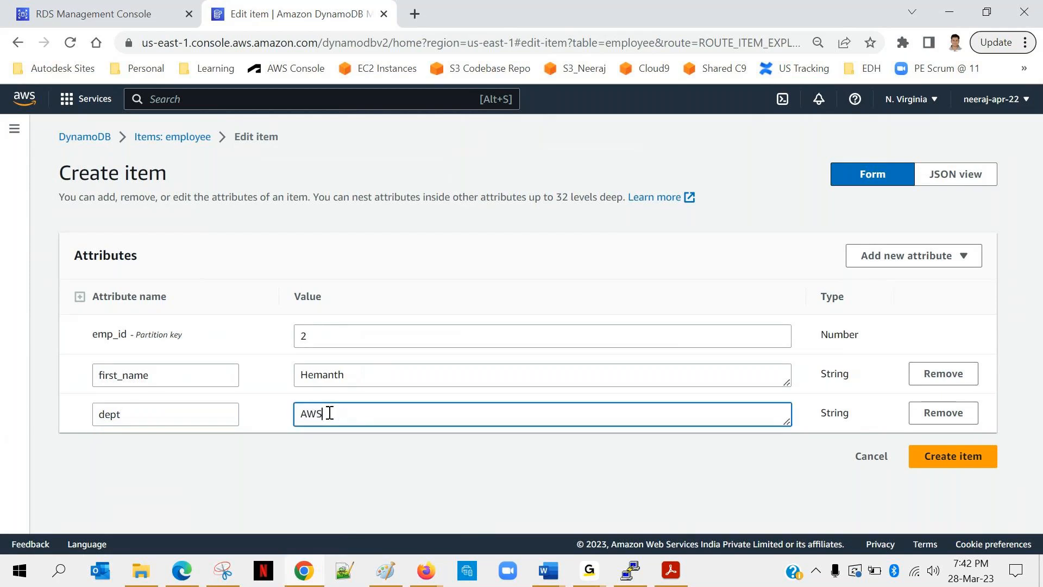
Add a Number attribute named age with the value 28 and create the second item.
{"action": "left_click", "coordinate": [948, 254]}
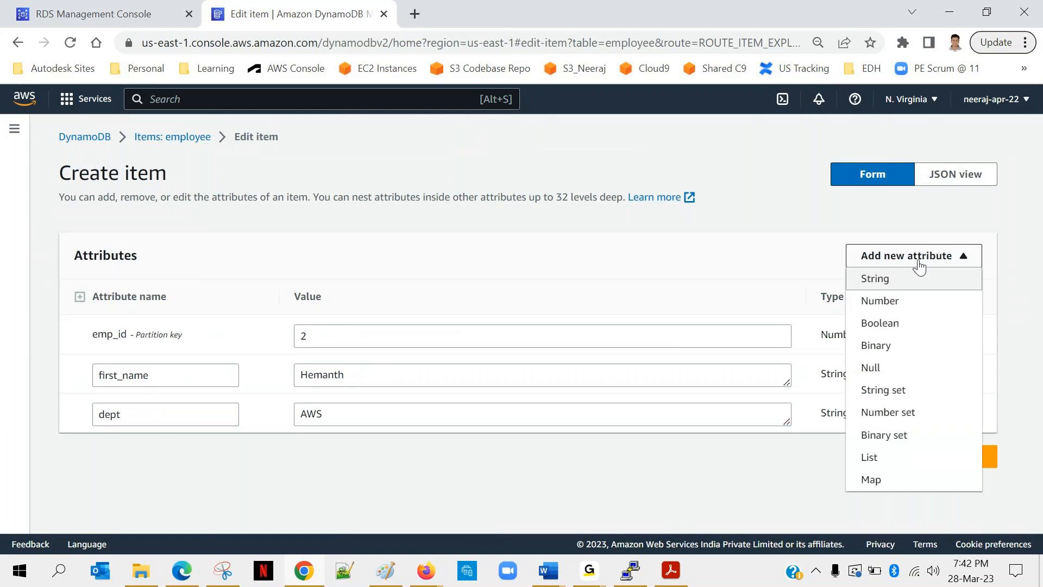
{"action": "left_click", "coordinate": [882, 302]}
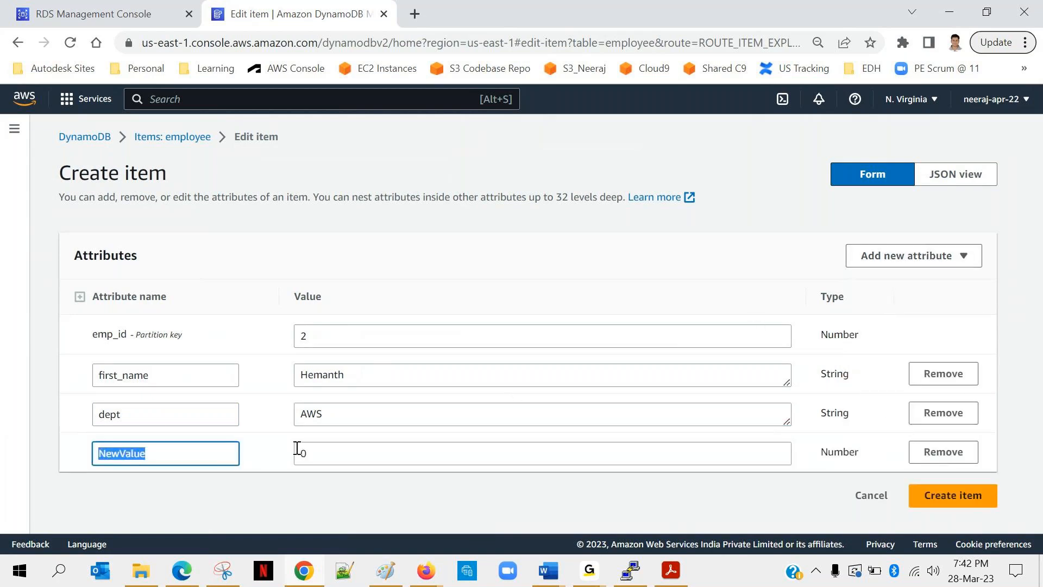
{"action": "type", "text": "age"}
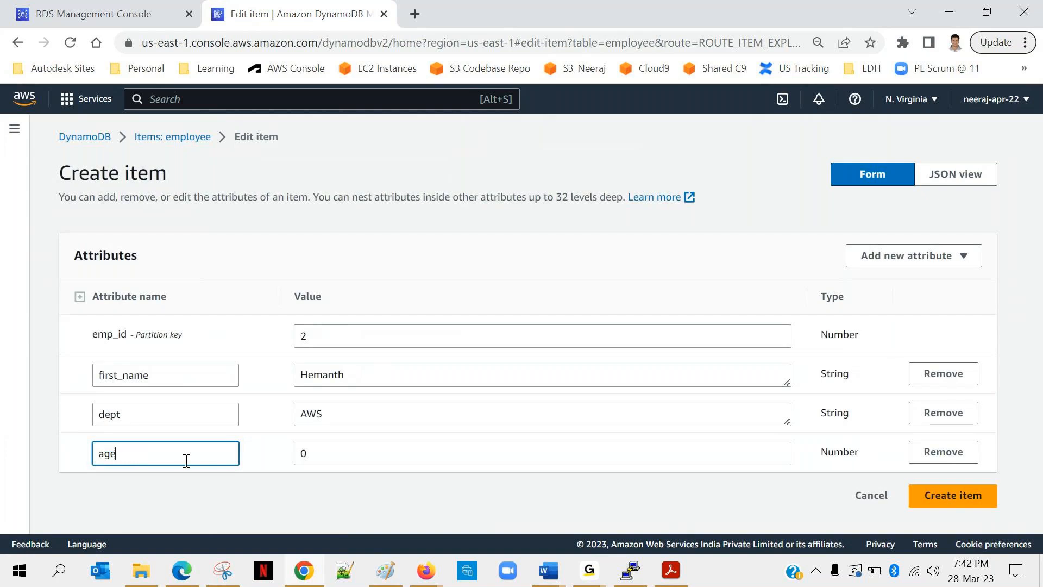
{"action": "left_click", "coordinate": [329, 451]}
{"action": "key", "text": "BackSpace"}
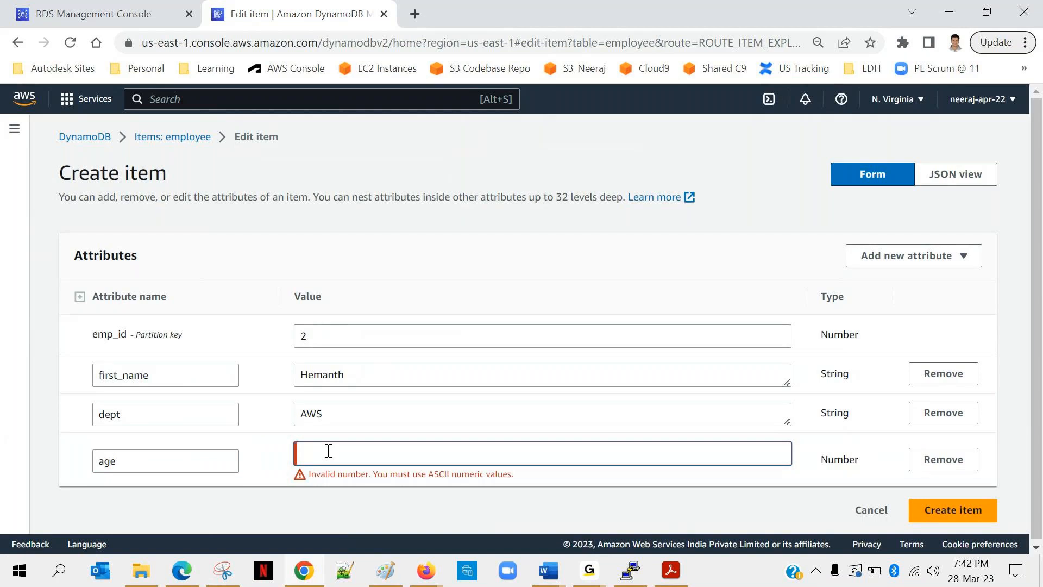
{"action": "type", "text": "28"}
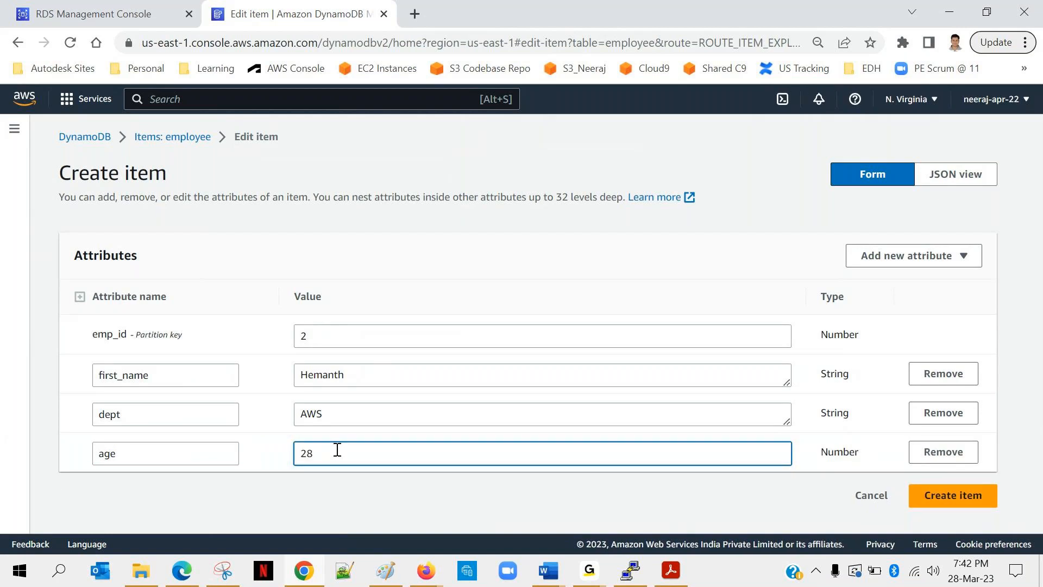
{"action": "left_click", "coordinate": [959, 497]}
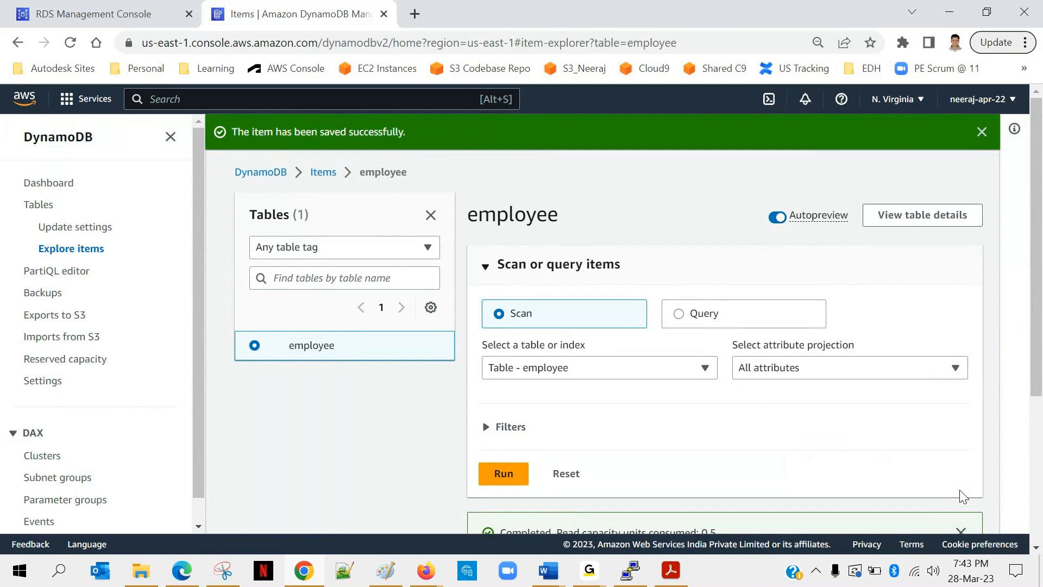
Run a scan of the employee table with all attributes projected.
{"action": "scroll", "coordinate": [673, 384], "scroll_direction": "down", "scroll_amount": 1}
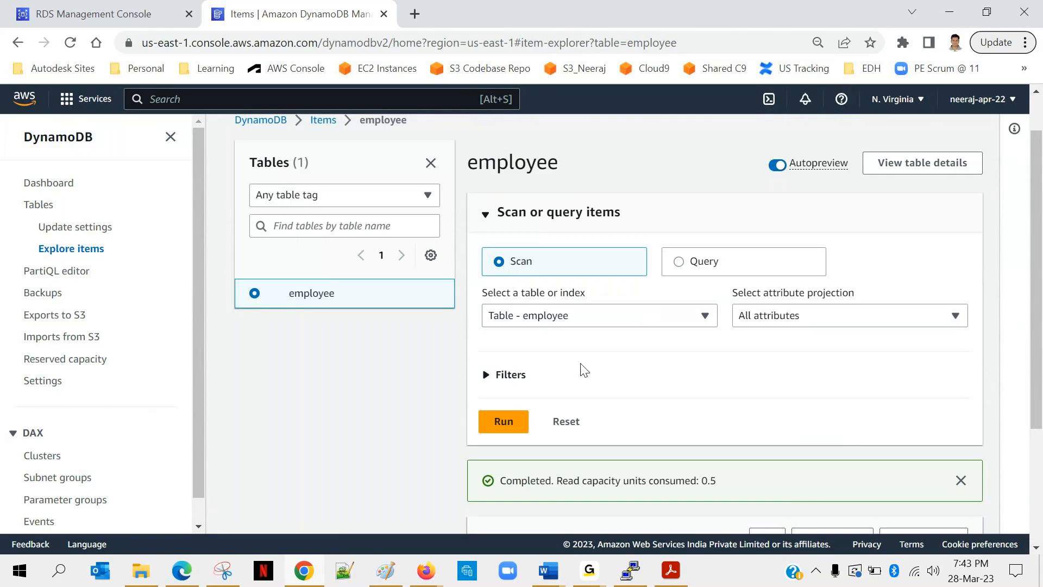
{"action": "left_click", "coordinate": [493, 426]}
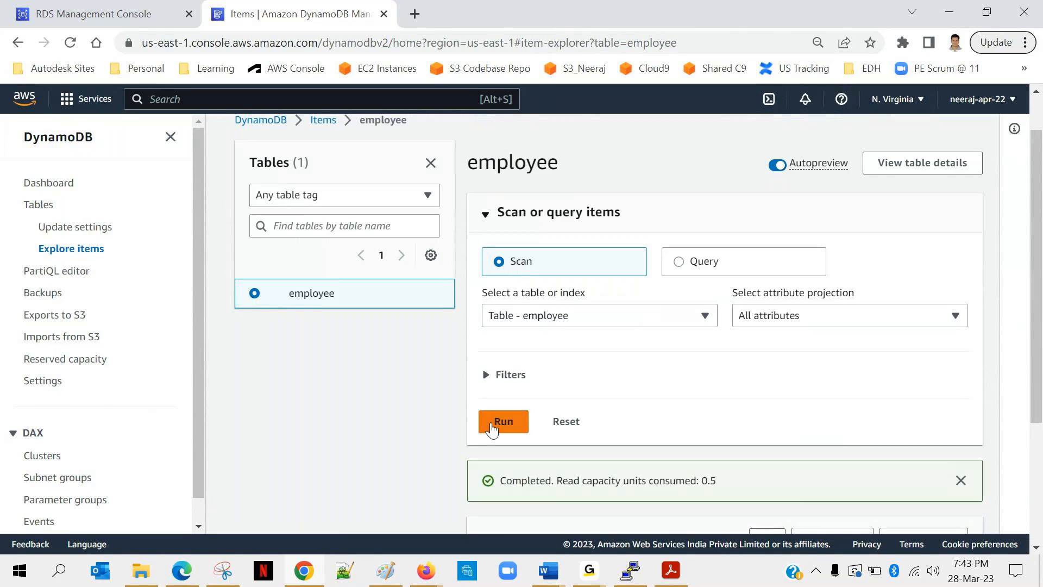
Collapse the navigation pane and examine the items returned by the employee table scan.
{"action": "scroll", "coordinate": [628, 433], "scroll_direction": "down", "scroll_amount": 4}
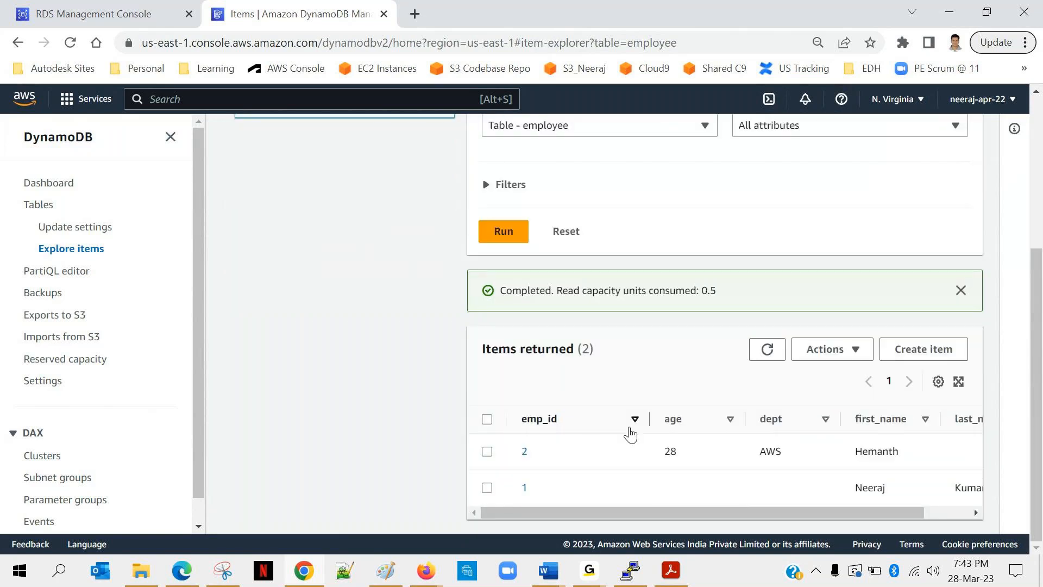
{"action": "left_click", "coordinate": [171, 138]}
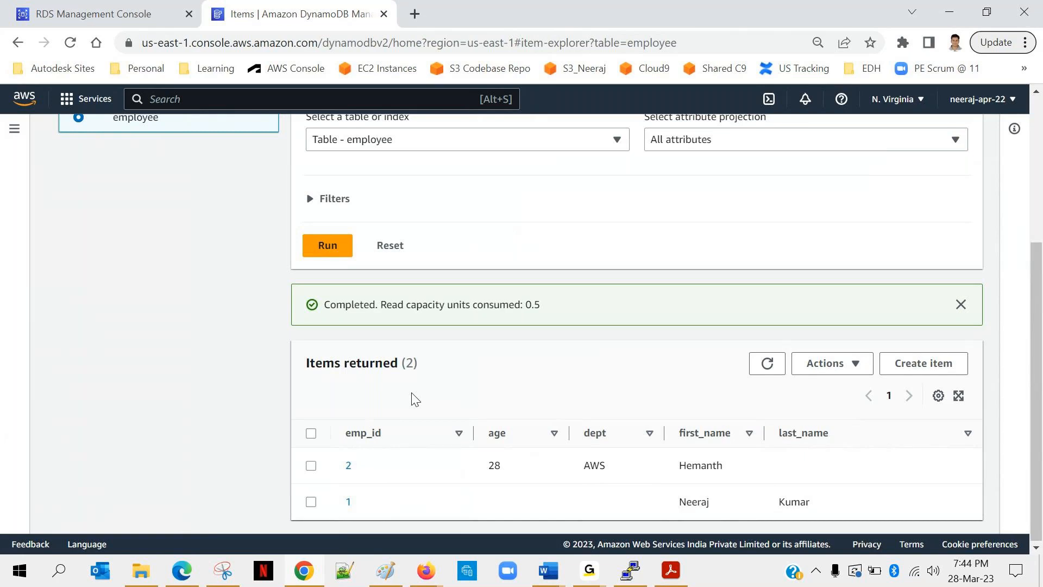
{"action": "scroll", "coordinate": [486, 260], "scroll_direction": "up", "scroll_amount": 1}
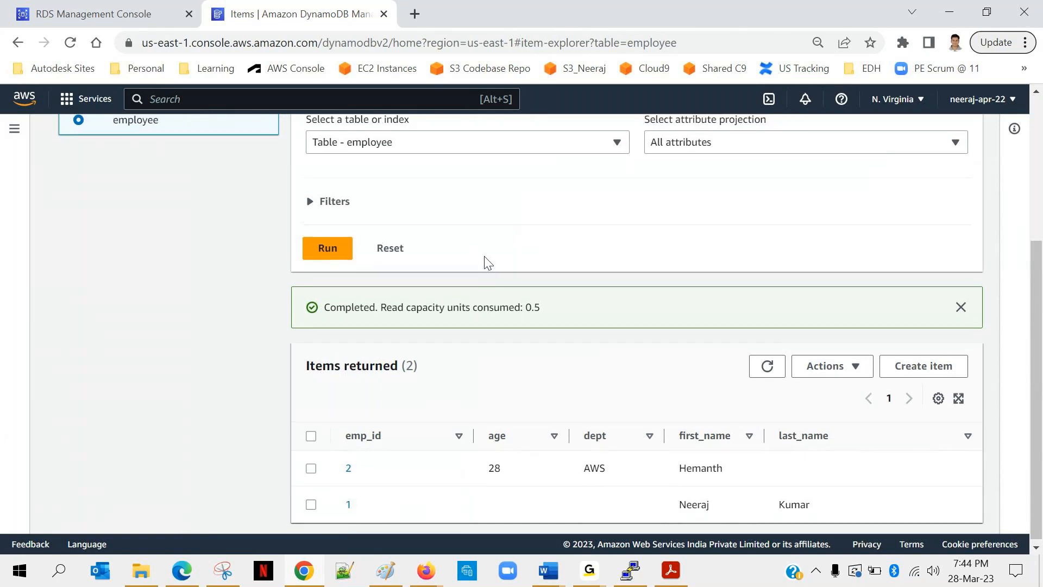
{"action": "scroll", "coordinate": [486, 261], "scroll_direction": "up", "scroll_amount": 3}
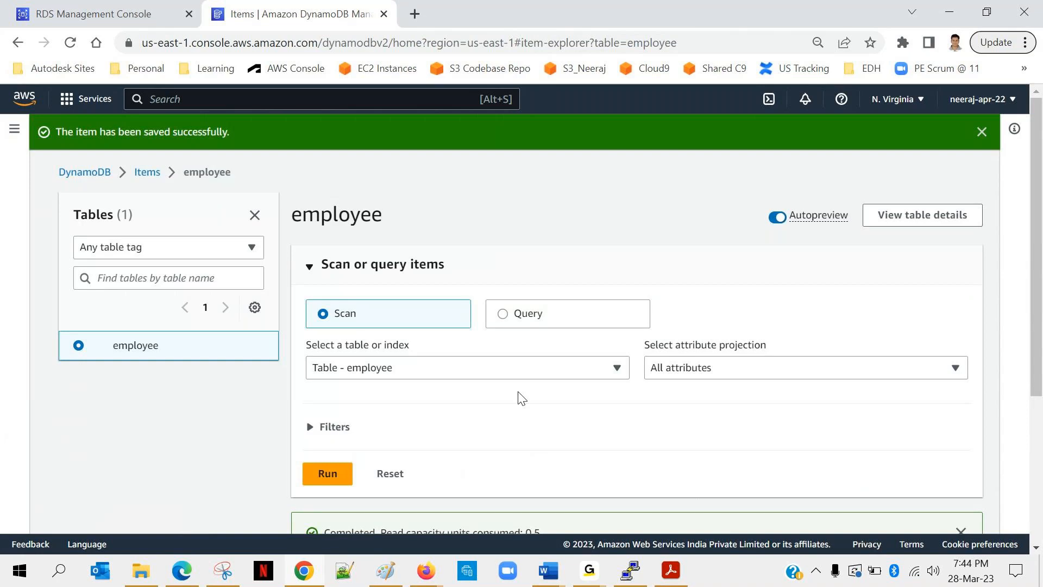
{"action": "scroll", "coordinate": [520, 396], "scroll_direction": "down", "scroll_amount": 1}
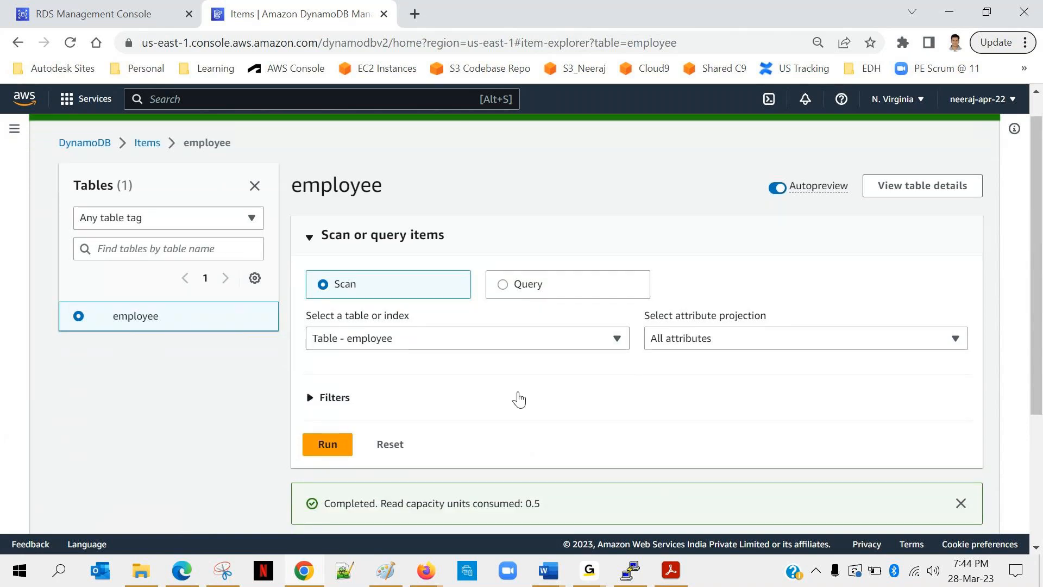
{"action": "scroll", "coordinate": [516, 398], "scroll_direction": "down", "scroll_amount": 4}
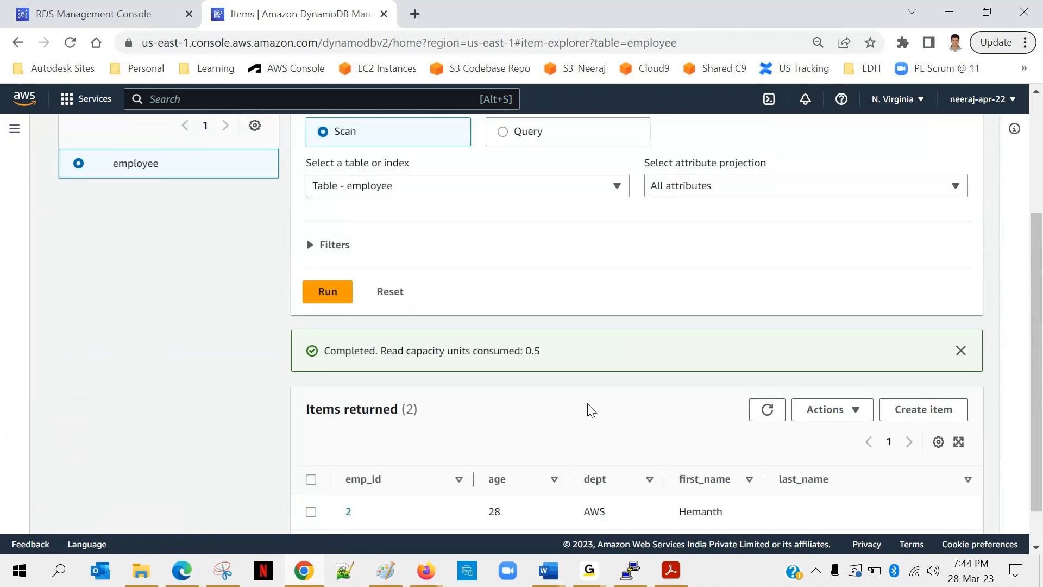
Switch to Adobe Acrobat Reader and review the RDS_DynamoDB.pdf slides from Create table through Read/Write capacity in full screen.
{"action": "left_click", "coordinate": [671, 570]}
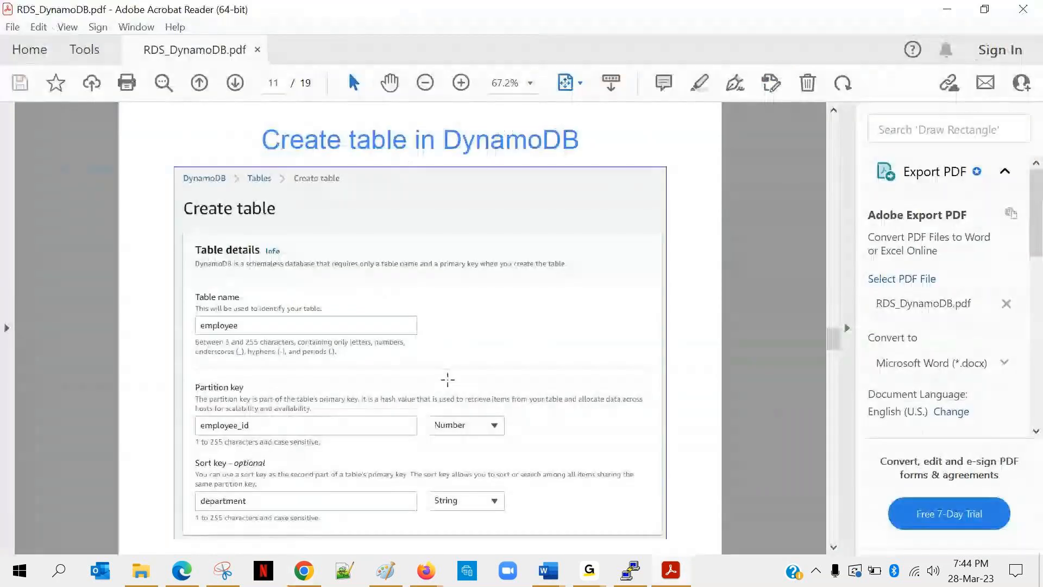
{"action": "key", "text": "ctrl+l"}
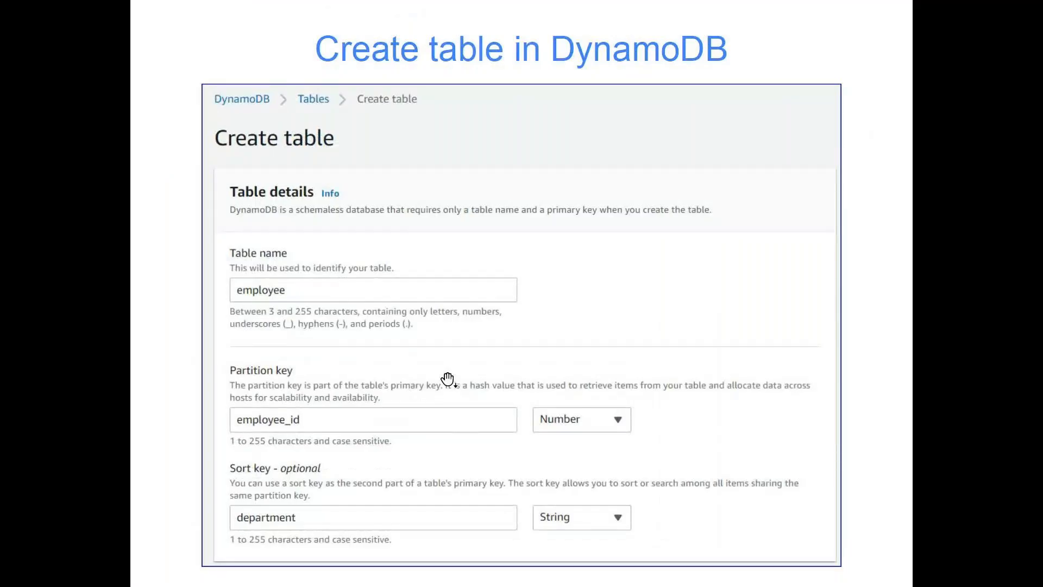
{"action": "left_click", "coordinate": [447, 379]}
{"action": "left_click", "coordinate": [447, 380]}
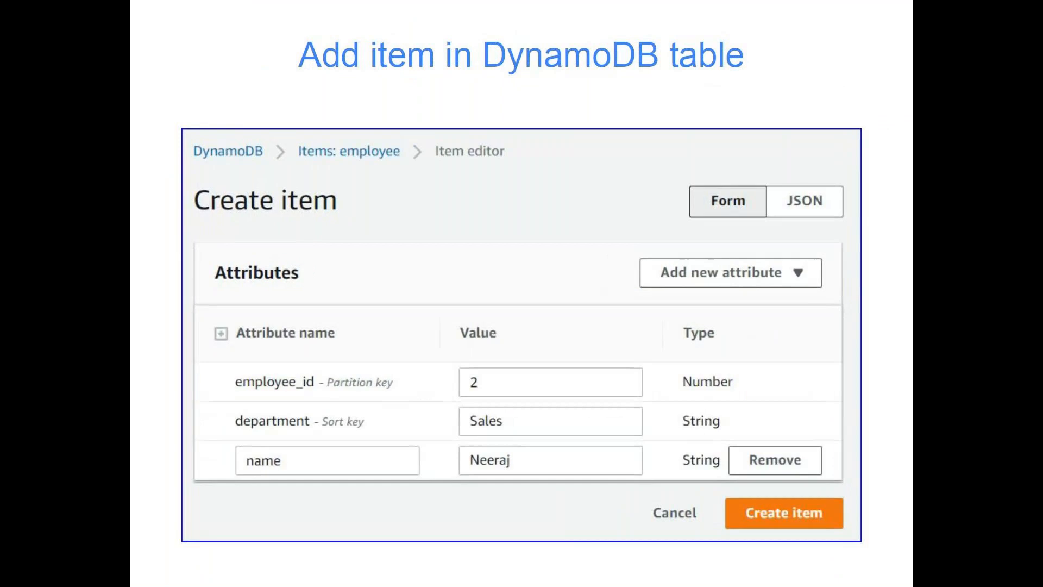
{"action": "key", "text": "Right"}
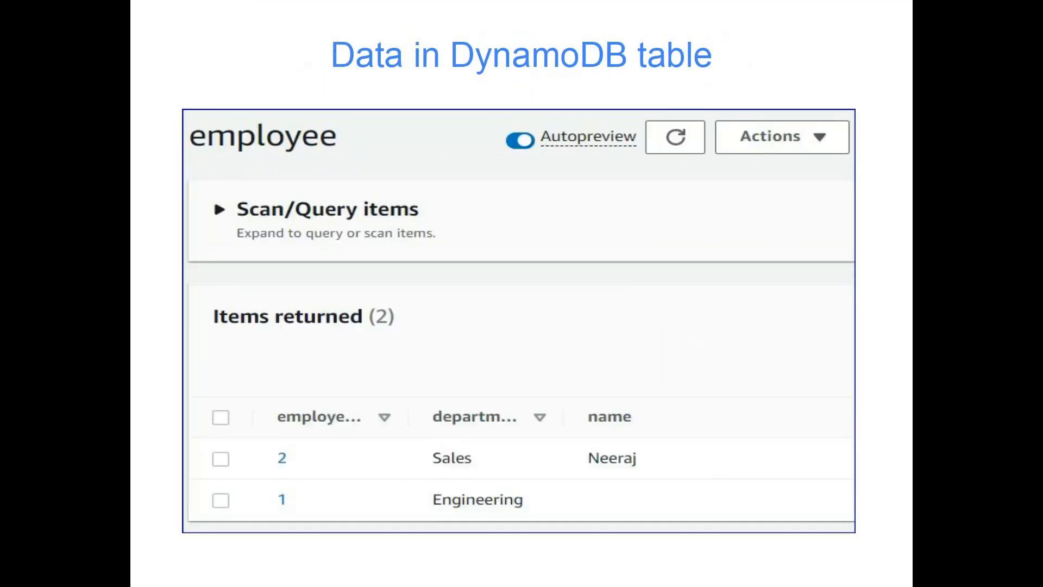
{"action": "key", "text": "Right"}
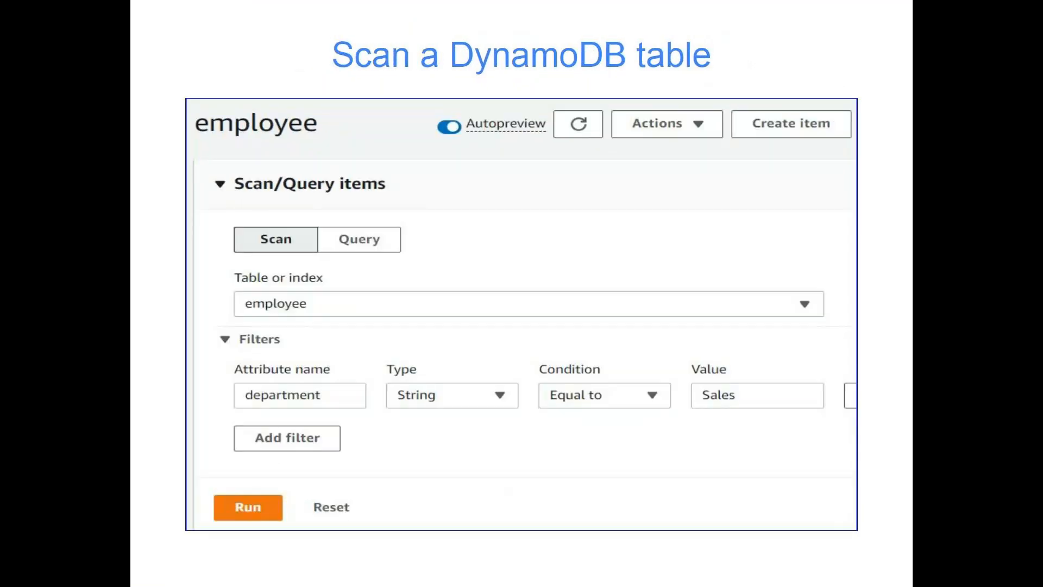
{"action": "key", "text": "Right"}
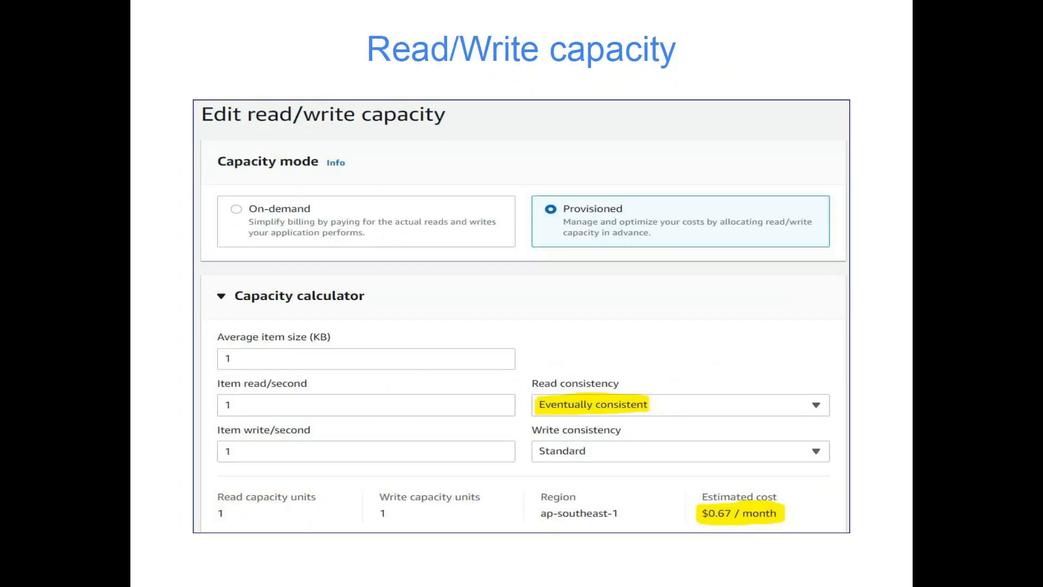
{"action": "key", "text": "Left"}
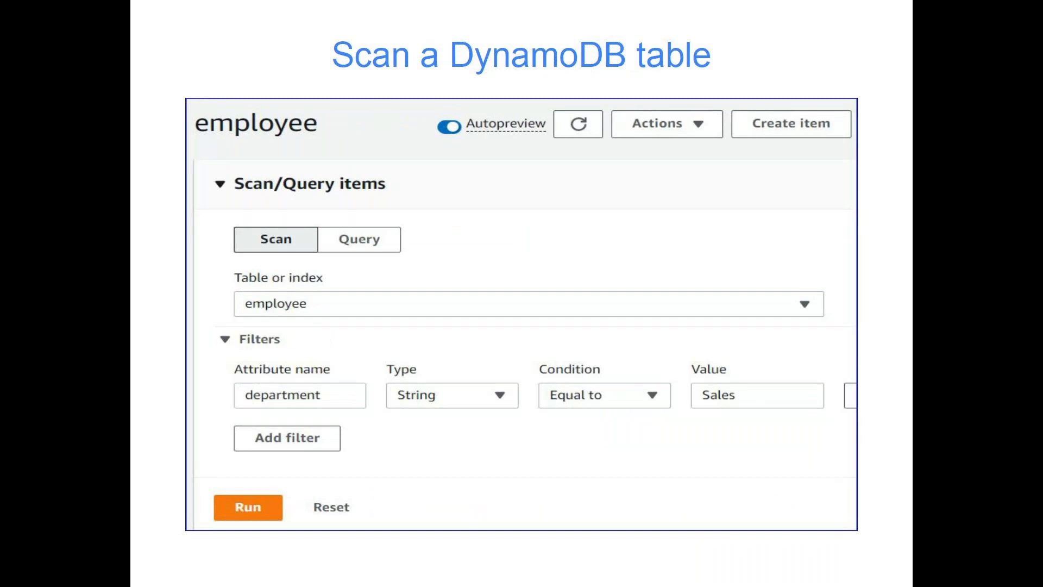
{"action": "key", "text": "Right"}
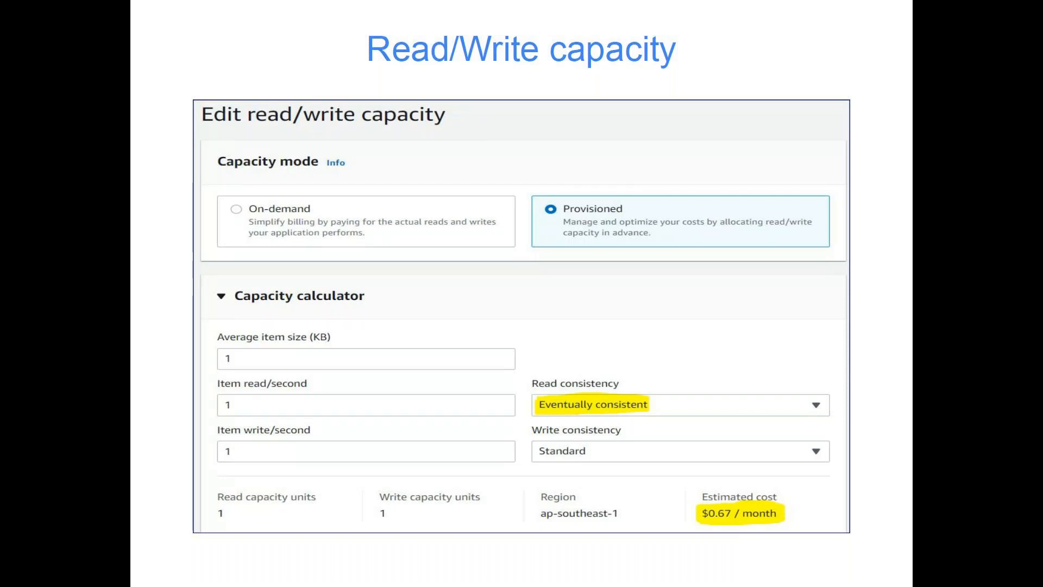
{"action": "key", "text": "Left"}
{"action": "key", "text": "Escape"}
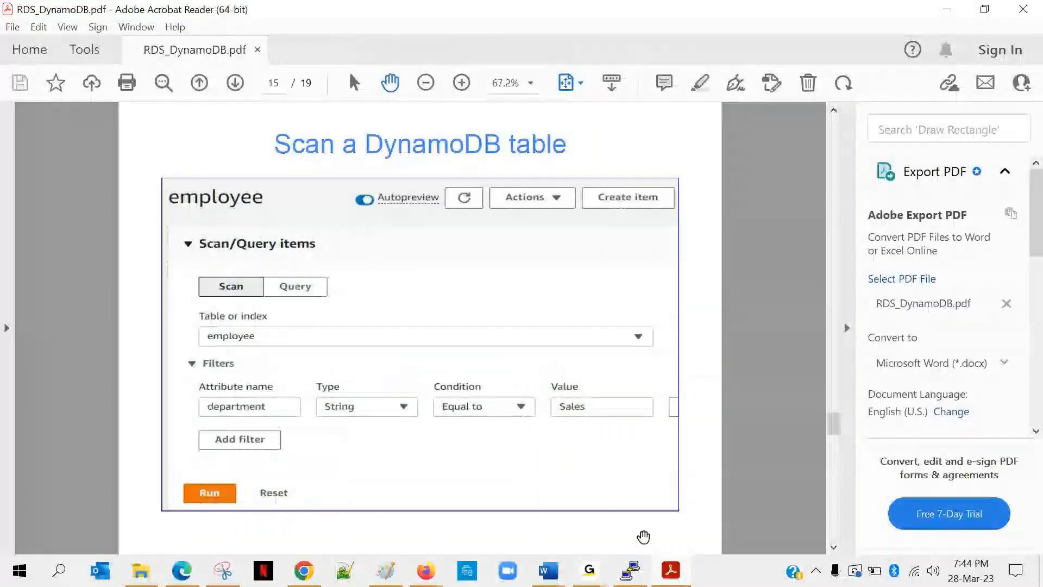
Present the Read/Write capacity slide of RDS_DynamoDB.pdf in full screen, and leave full screen after reviewing it.
{"action": "mouse_move", "coordinate": [590, 579]}
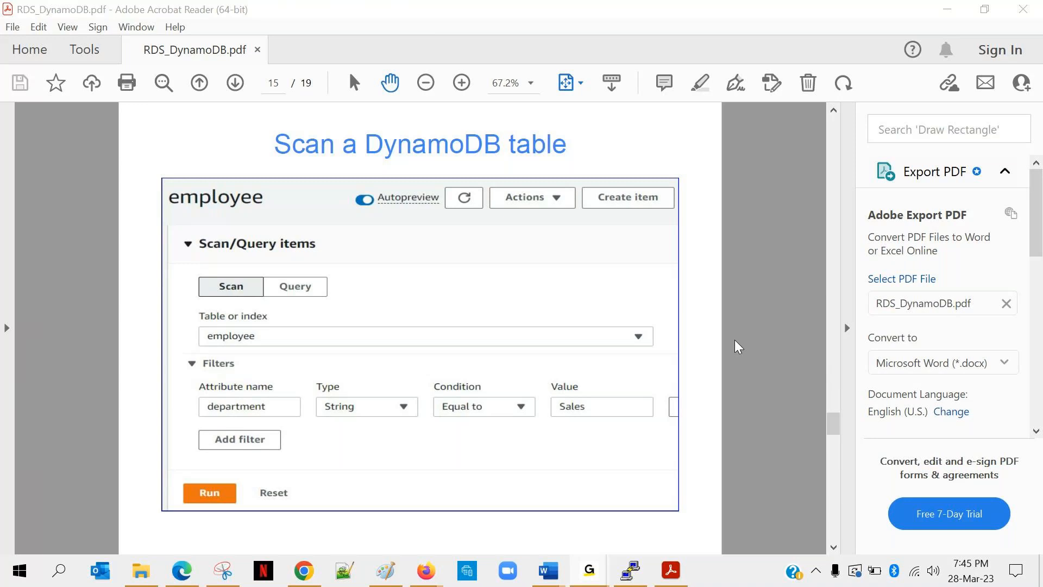
{"action": "mouse_move", "coordinate": [671, 571]}
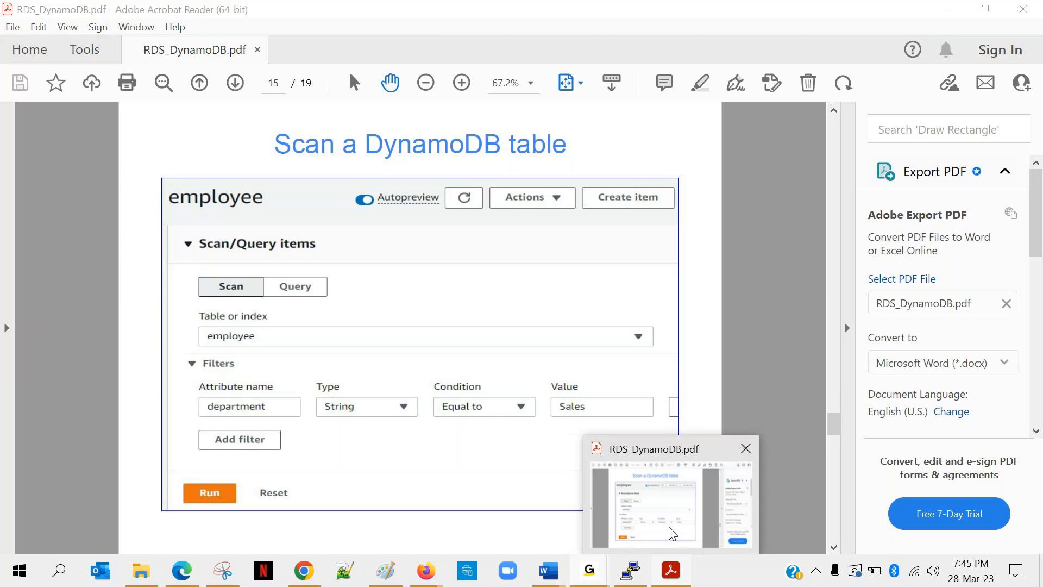
{"action": "left_click", "coordinate": [672, 532]}
{"action": "scroll", "coordinate": [480, 353], "scroll_direction": "down", "scroll_amount": 2}
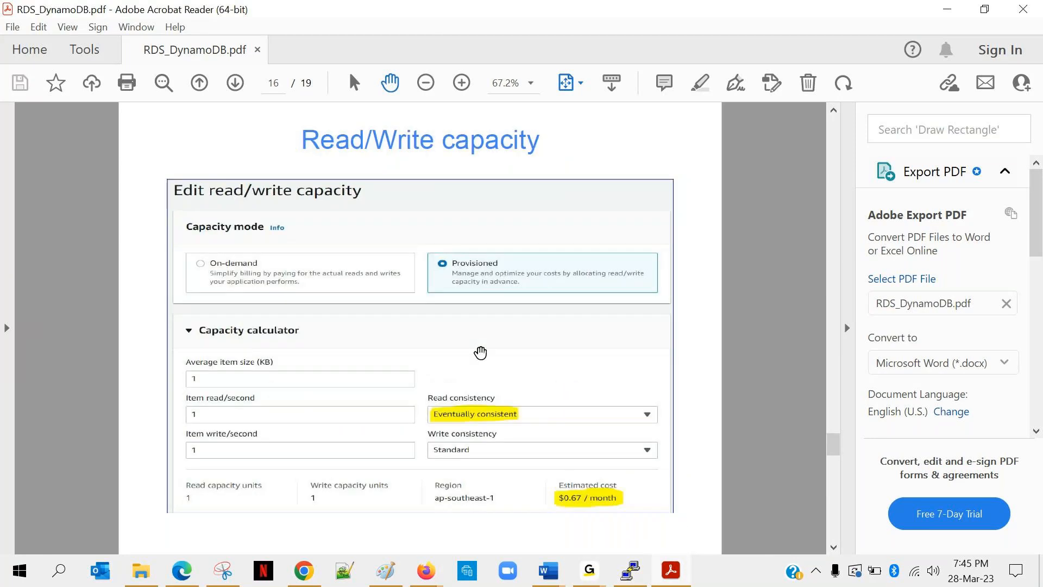
{"action": "key", "text": "ctrl+l"}
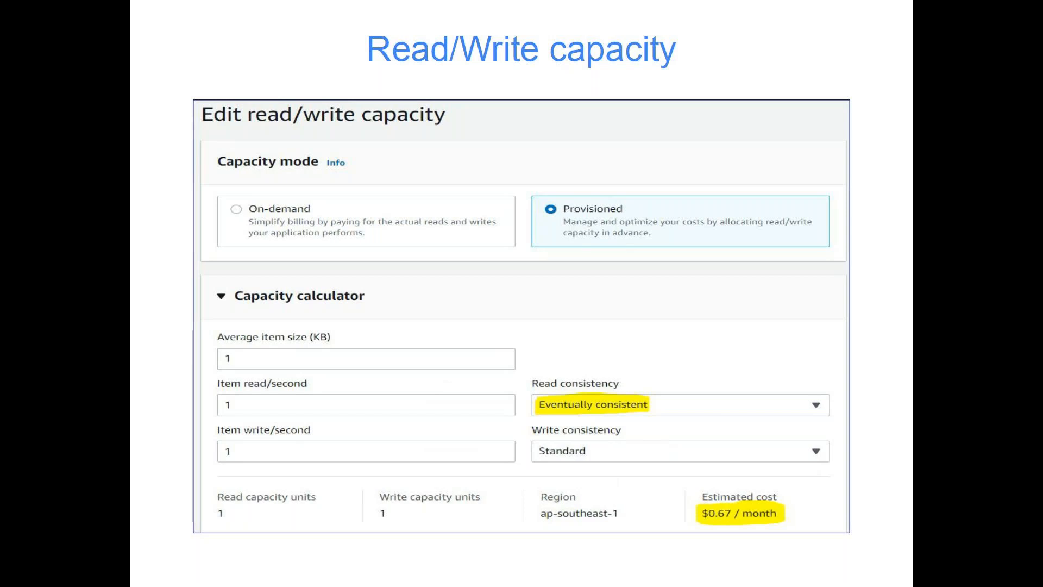
{"action": "key", "text": "Escape"}
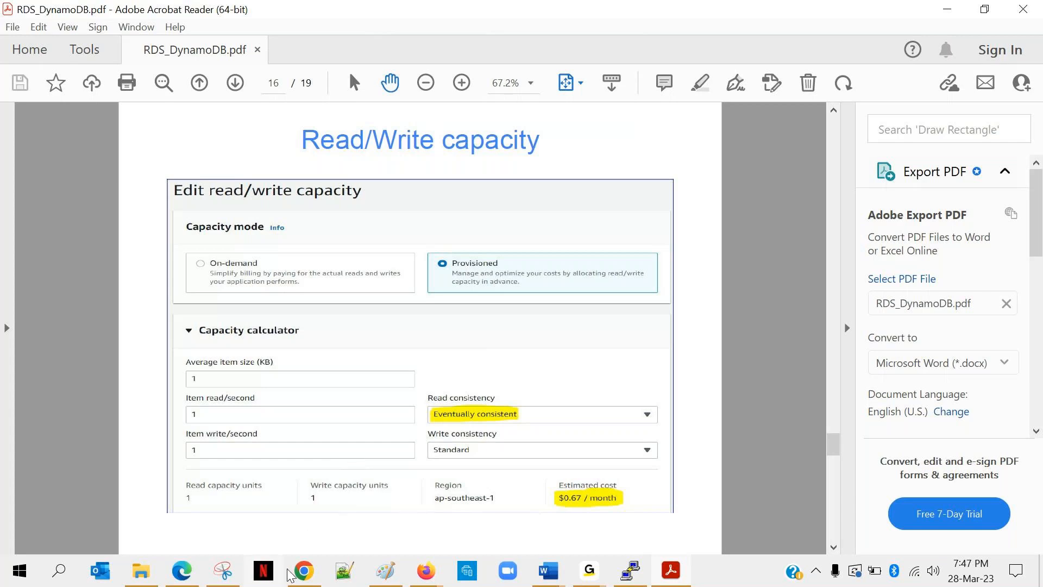
Switch to Chrome and open the read/write capacity settings of the employee table for editing.
{"action": "left_click", "coordinate": [305, 571]}
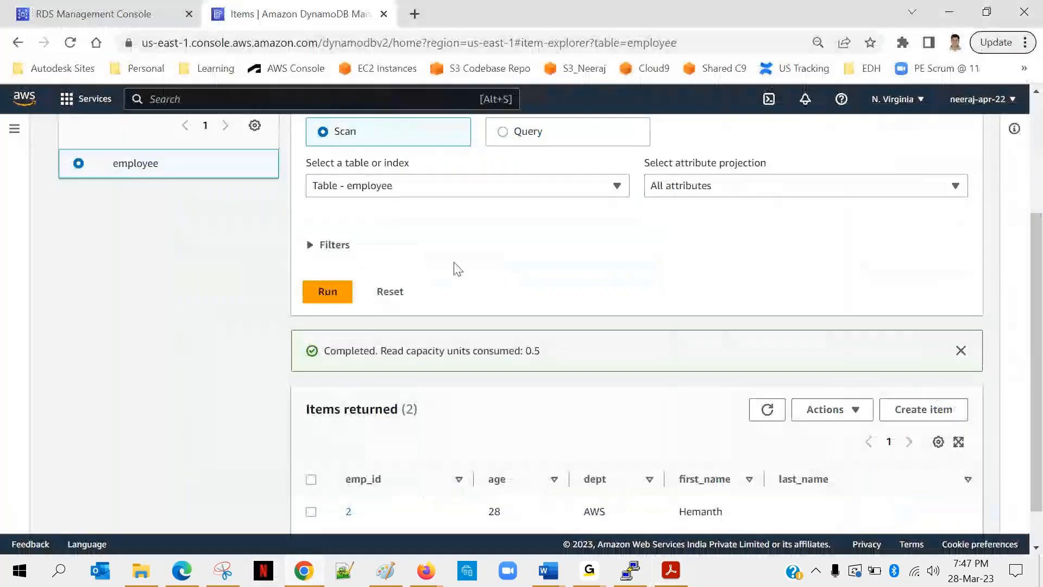
{"action": "scroll", "coordinate": [683, 233], "scroll_direction": "up", "scroll_amount": 4}
{"action": "left_click", "coordinate": [893, 223]}
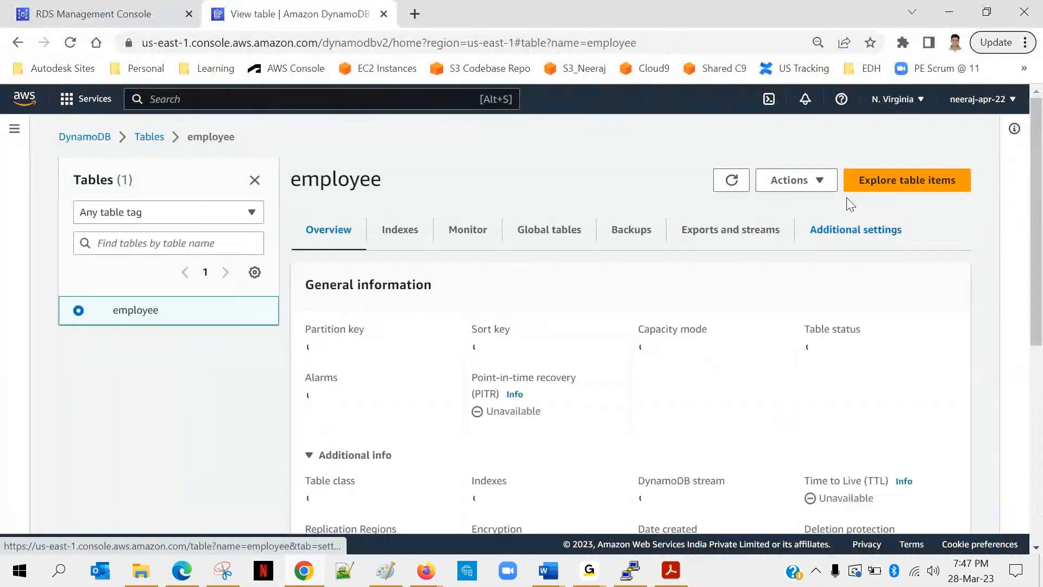
{"action": "left_click", "coordinate": [818, 184]}
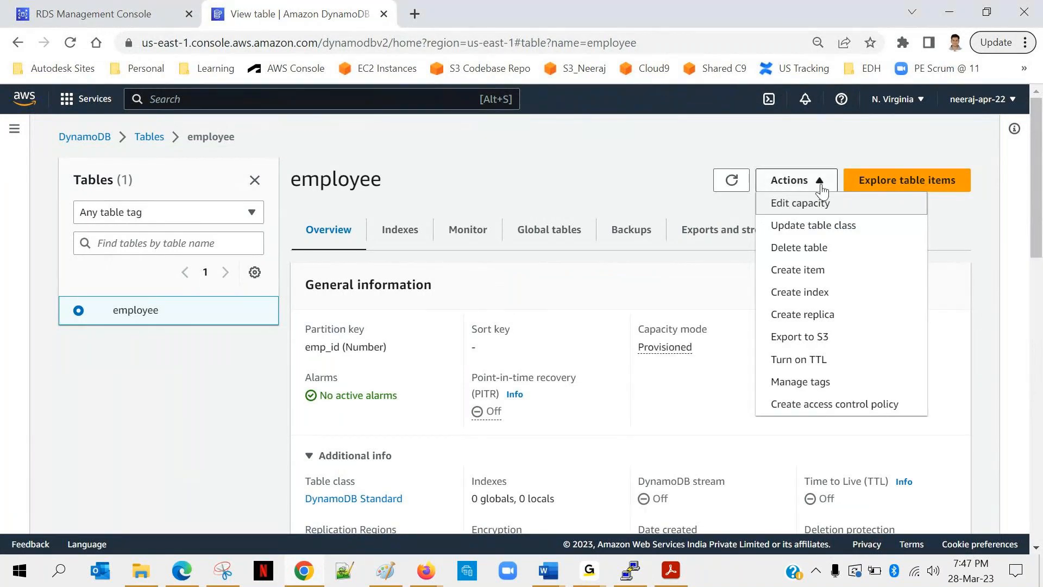
{"action": "left_click", "coordinate": [793, 202]}
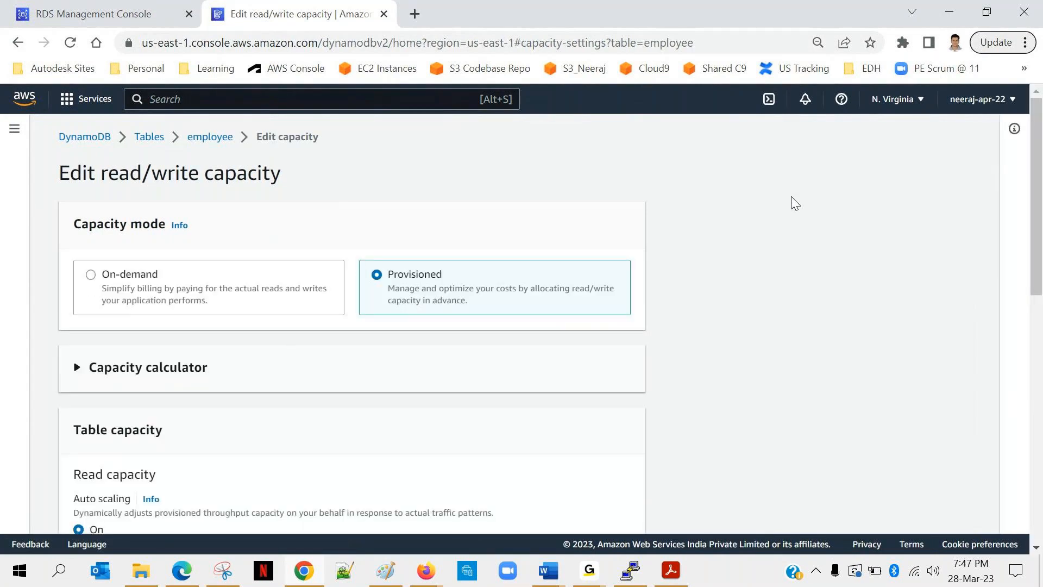
Turn off auto scaling for both the read capacity and the write capacity of the employee table.
{"action": "scroll", "coordinate": [796, 203], "scroll_direction": "down", "scroll_amount": 1}
{"action": "scroll", "coordinate": [795, 203], "scroll_direction": "down", "scroll_amount": 1}
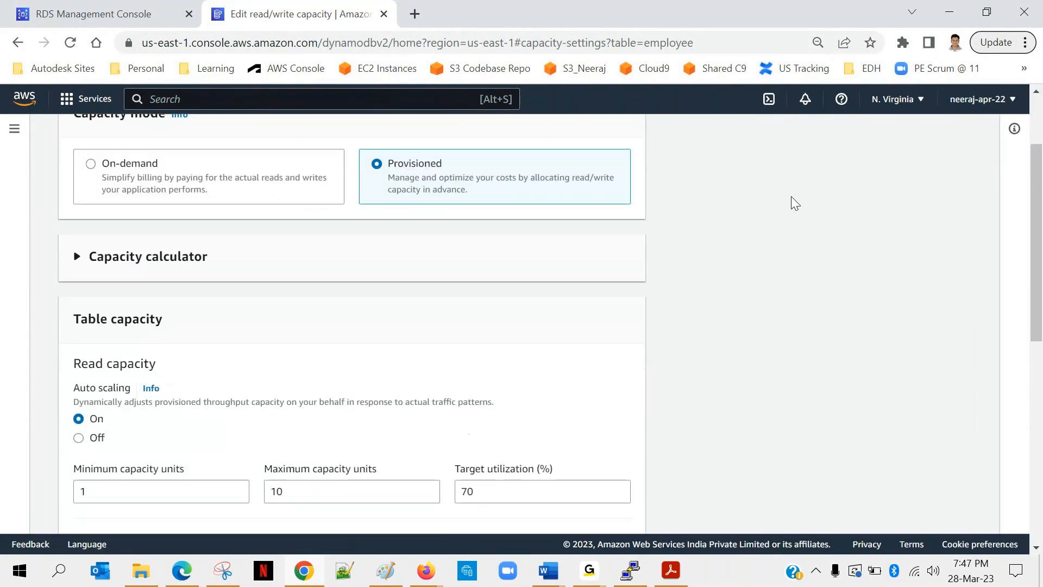
{"action": "scroll", "coordinate": [795, 203], "scroll_direction": "down", "scroll_amount": 2}
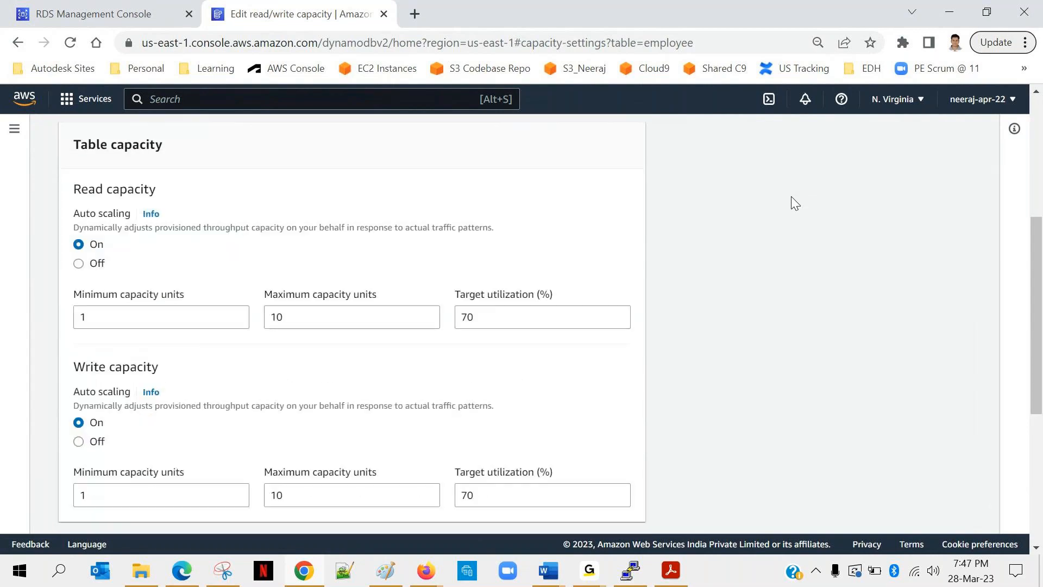
{"action": "scroll", "coordinate": [795, 203], "scroll_direction": "down", "scroll_amount": 2}
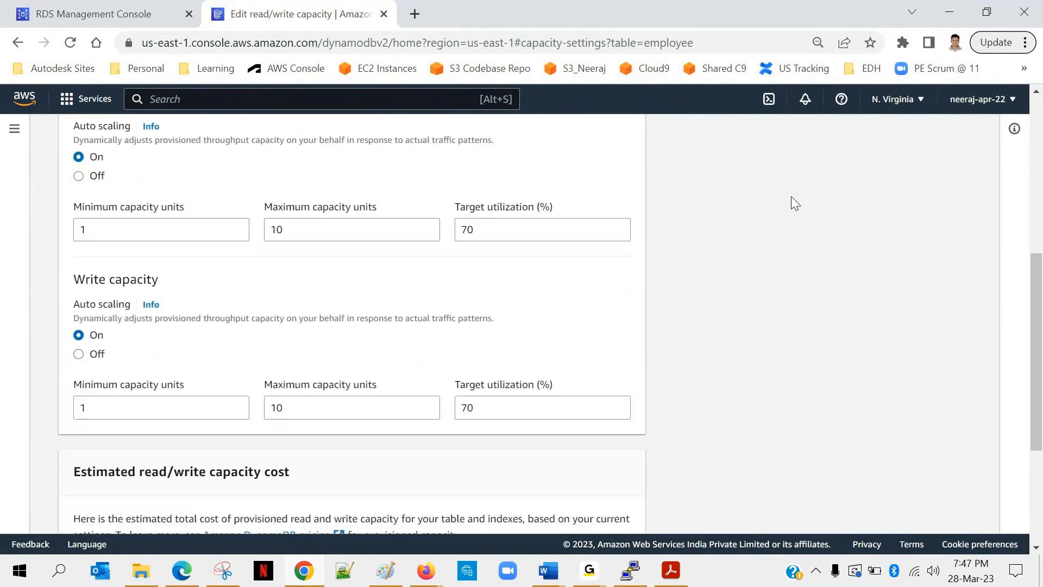
{"action": "scroll", "coordinate": [791, 197], "scroll_direction": "up", "scroll_amount": 1}
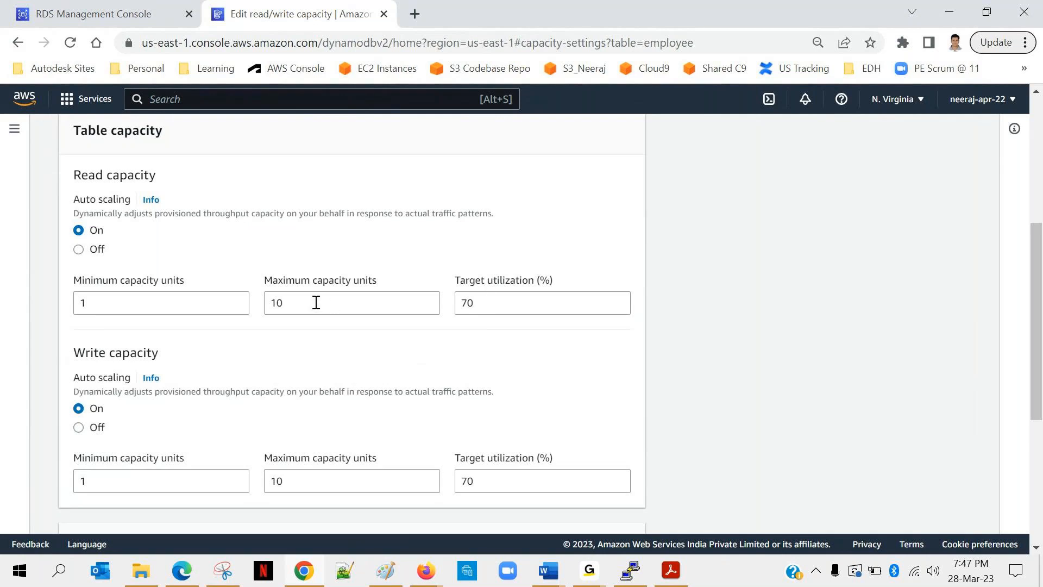
{"action": "left_click", "coordinate": [78, 249]}
{"action": "scroll", "coordinate": [220, 272], "scroll_direction": "down", "scroll_amount": 1}
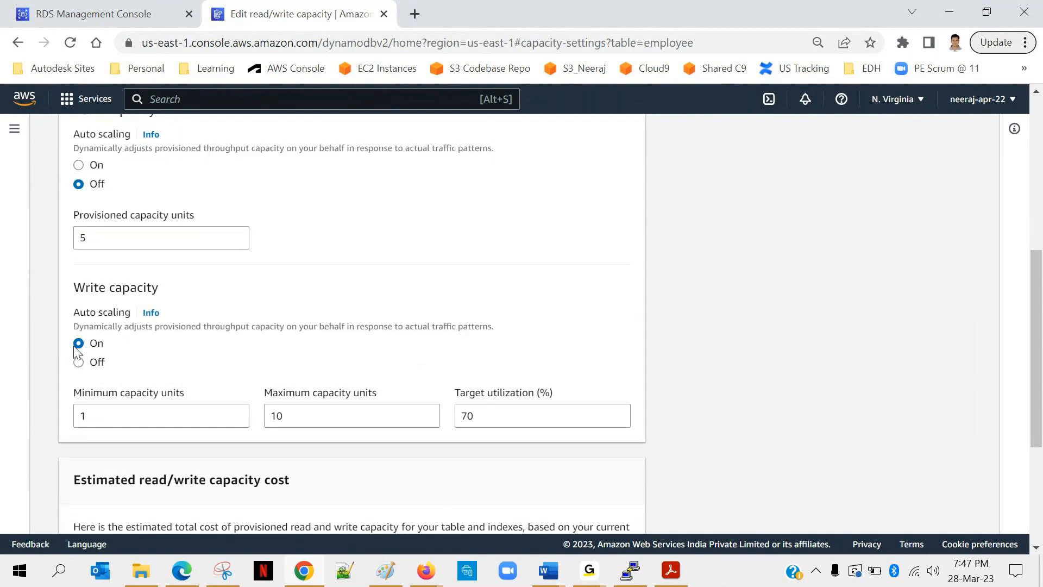
{"action": "left_click", "coordinate": [79, 361]}
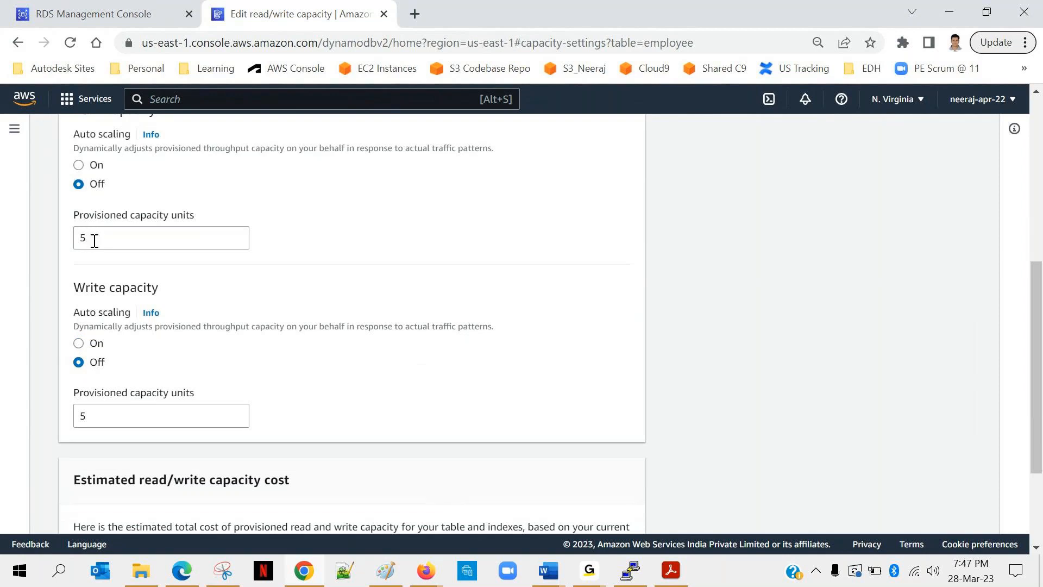
Examine the total write capacity units and the monthly cost in the estimated read/write capacity cost summary.
{"action": "scroll", "coordinate": [103, 394], "scroll_direction": "down", "scroll_amount": 1}
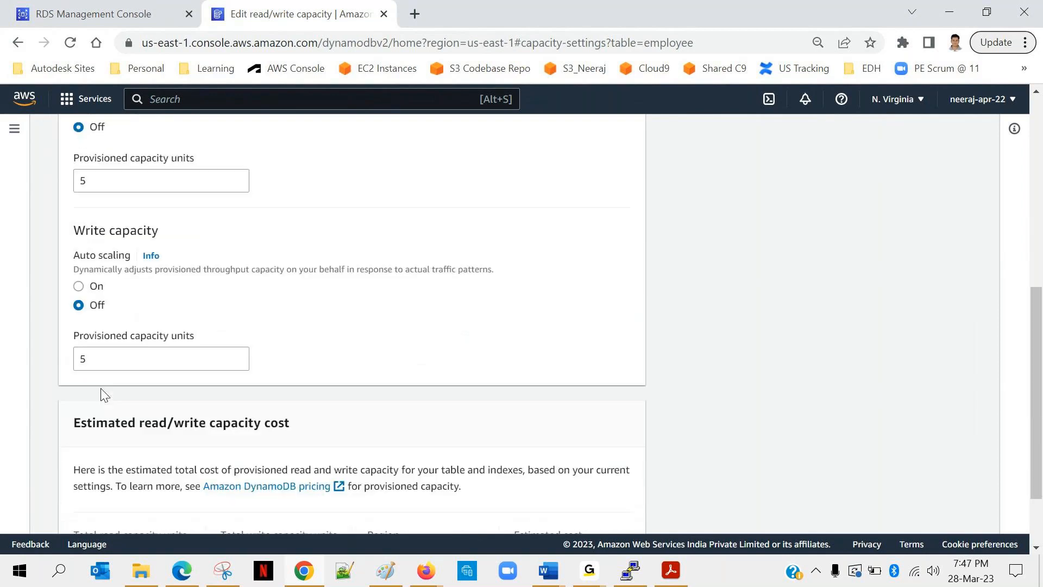
{"action": "scroll", "coordinate": [104, 393], "scroll_direction": "down", "scroll_amount": 2}
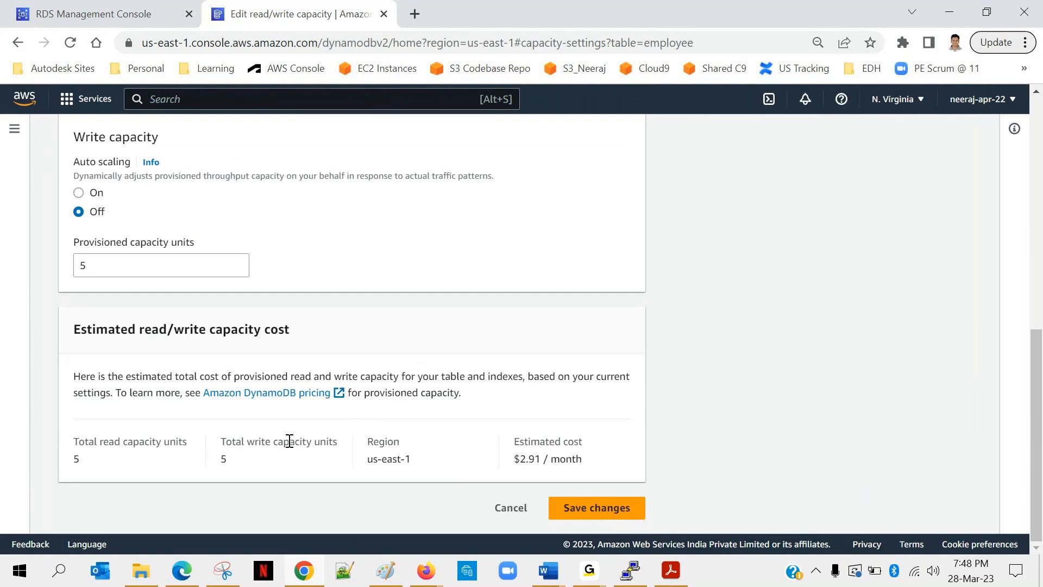
{"action": "left_click_drag", "start_coordinate": [244, 442], "coordinate": [326, 442]}
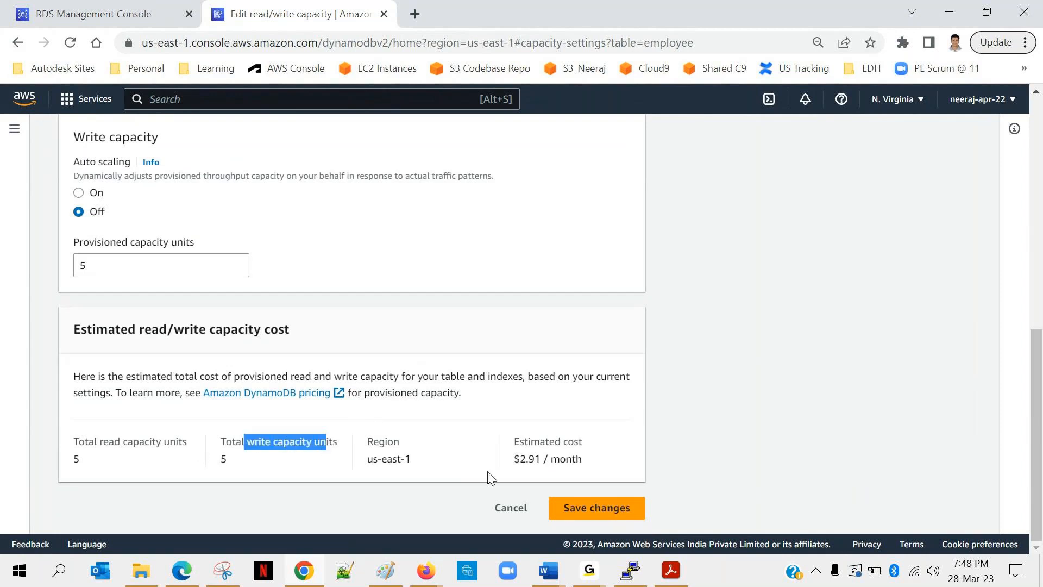
{"action": "left_click_drag", "start_coordinate": [514, 459], "coordinate": [585, 466]}
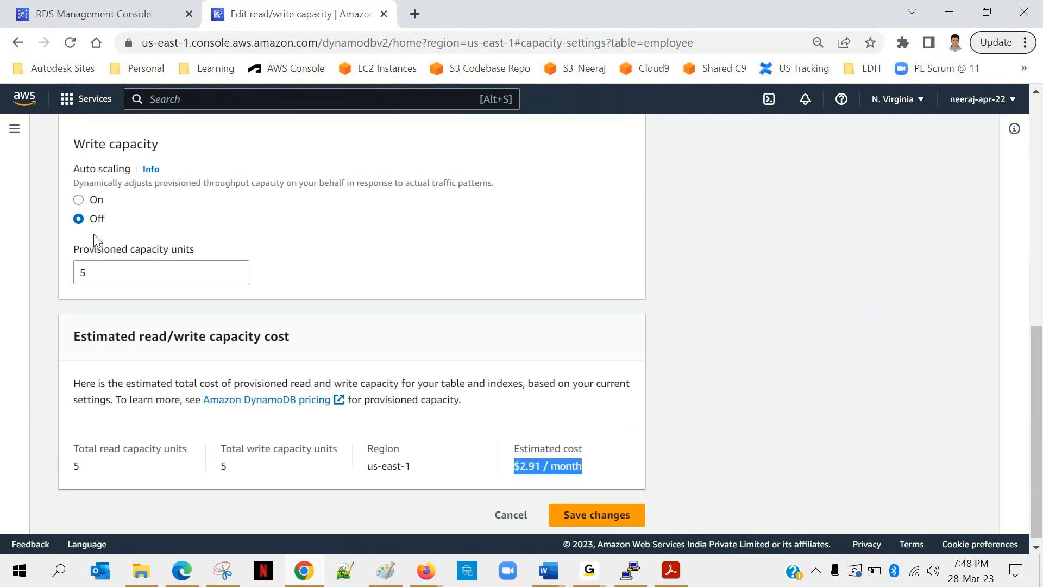
Set the provisioned read capacity to 50 units and write capacity to 20 units, and check the estimated monthly cost.
{"action": "scroll", "coordinate": [94, 239], "scroll_direction": "up", "scroll_amount": 1}
{"action": "left_click", "coordinate": [112, 167]}
{"action": "type", "text": "0"}
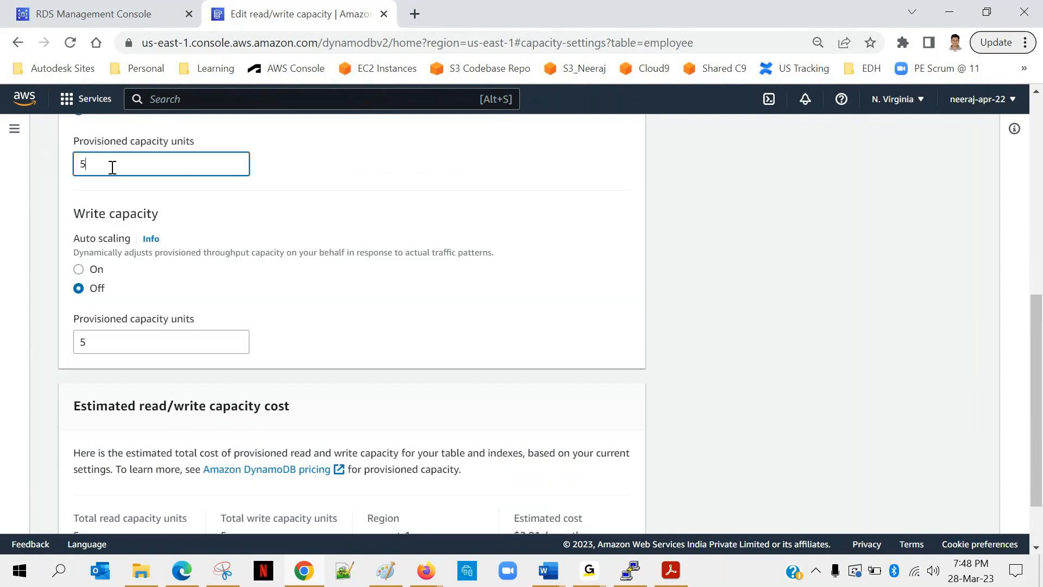
{"action": "left_click", "coordinate": [98, 346]}
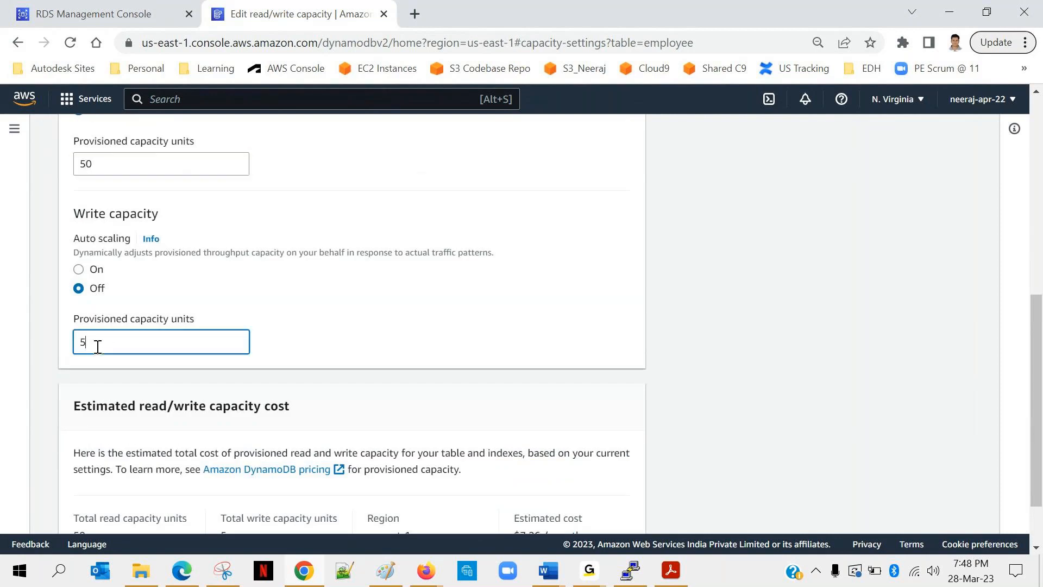
{"action": "key", "text": "BackSpace"}
{"action": "type", "text": "20"}
{"action": "left_click", "coordinate": [262, 239]}
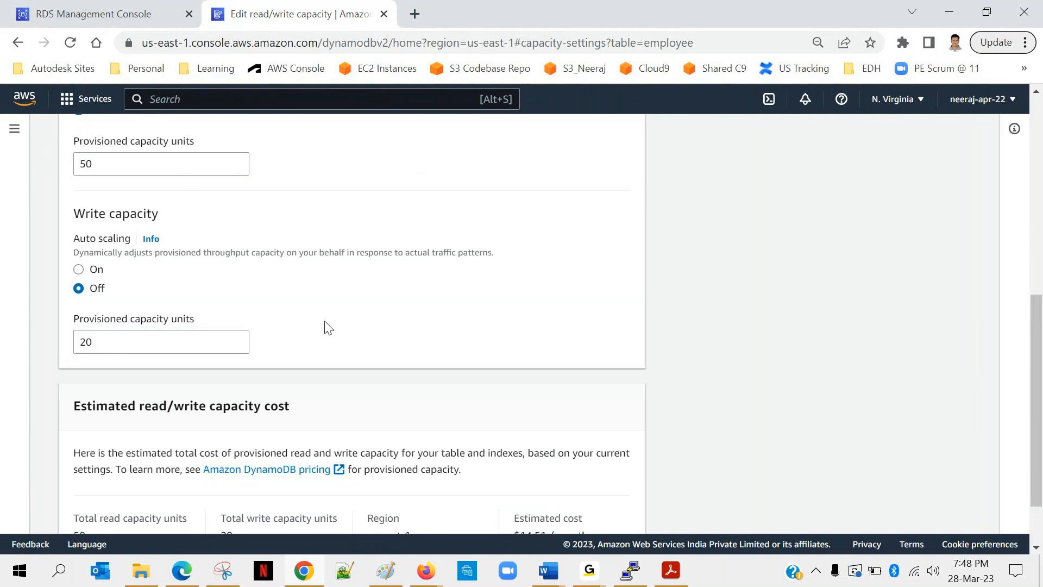
{"action": "scroll", "coordinate": [328, 326], "scroll_direction": "down", "scroll_amount": 3}
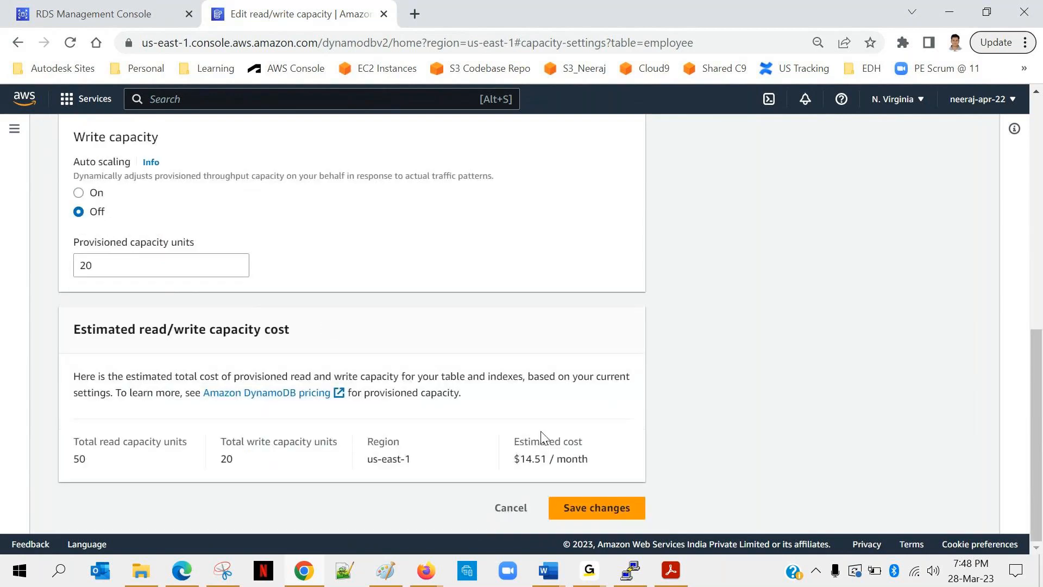
{"action": "left_click_drag", "start_coordinate": [516, 457], "coordinate": [591, 465]}
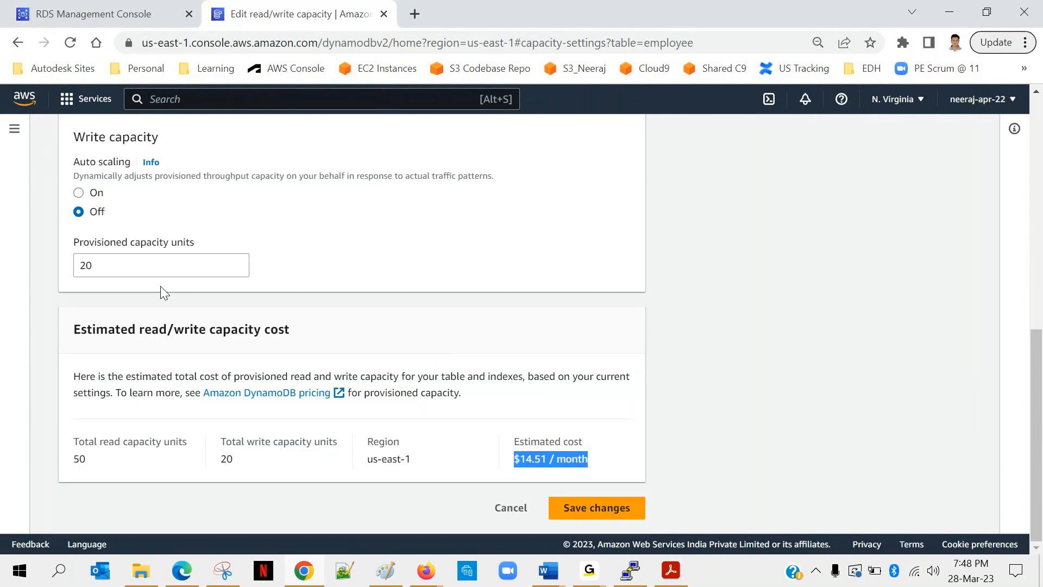
Turn on auto scaling for the read capacity with a target utilization of 80%, and review the auto scaling description.
{"action": "scroll", "coordinate": [161, 287], "scroll_direction": "up", "scroll_amount": 1}
{"action": "scroll", "coordinate": [161, 286], "scroll_direction": "up", "scroll_amount": 4}
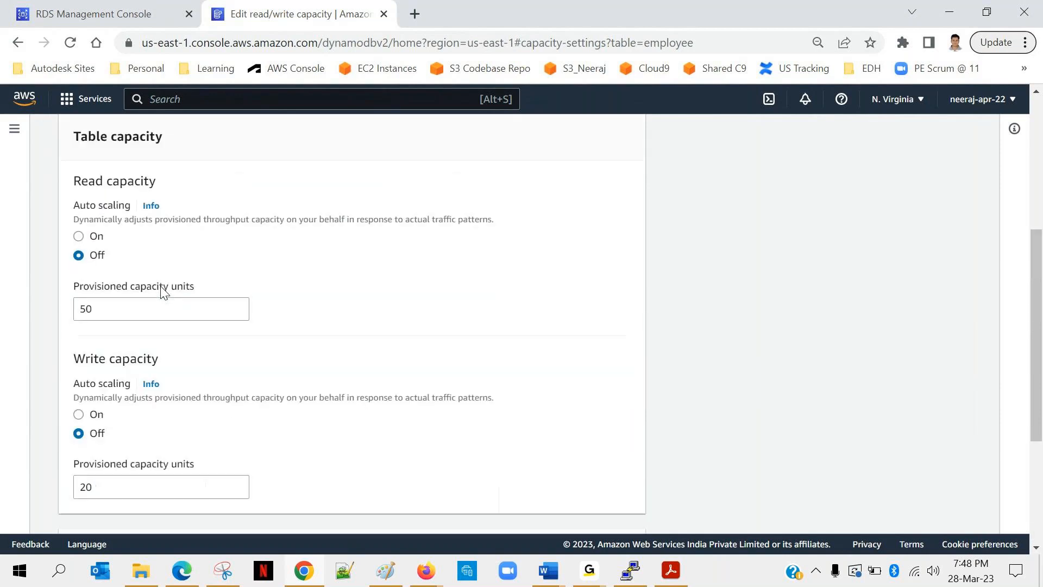
{"action": "left_click", "coordinate": [79, 237]}
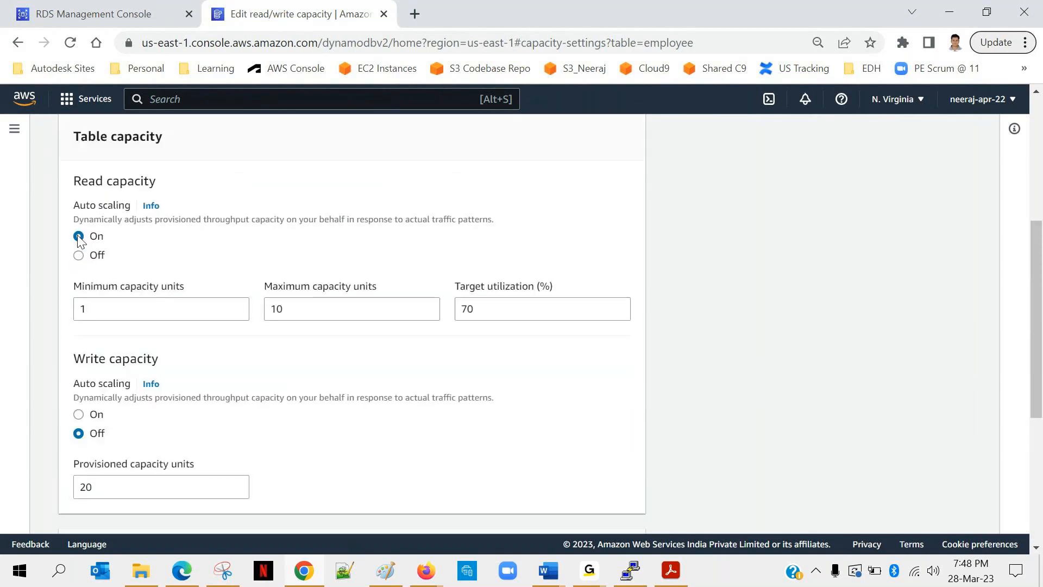
{"action": "left_click_drag", "start_coordinate": [486, 306], "coordinate": [443, 314]}
{"action": "type", "text": "80"}
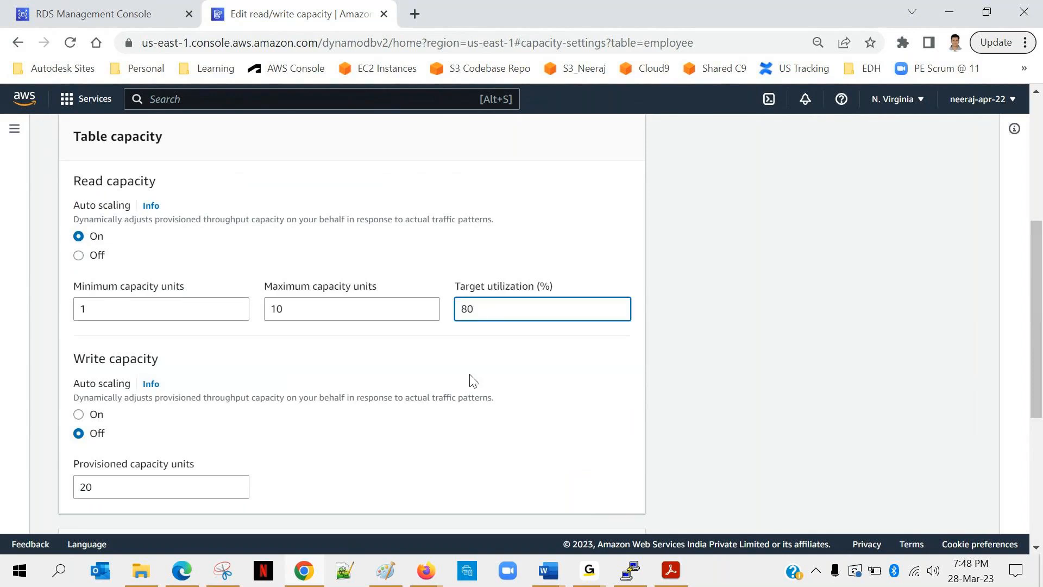
{"action": "left_click", "coordinate": [417, 350]}
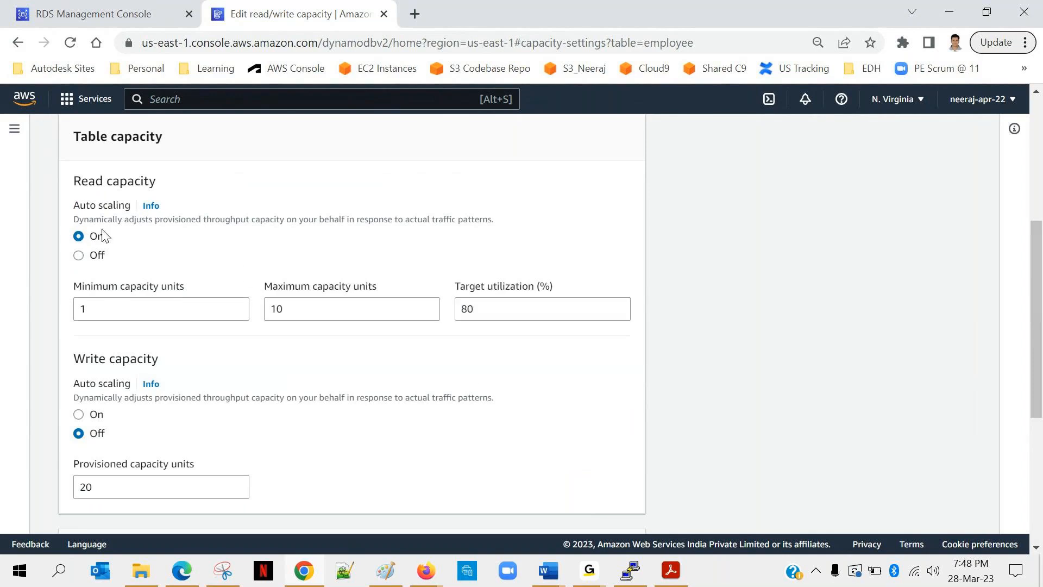
{"action": "left_click_drag", "start_coordinate": [125, 219], "coordinate": [380, 219]}
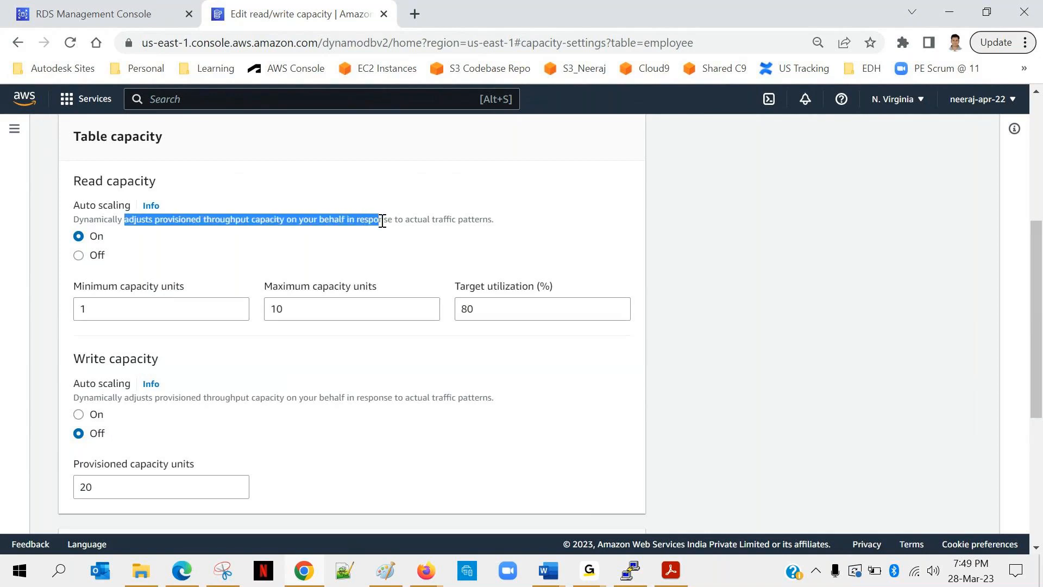
{"action": "left_click", "coordinate": [502, 223]}
{"action": "left_click_drag", "start_coordinate": [495, 221], "coordinate": [323, 219]}
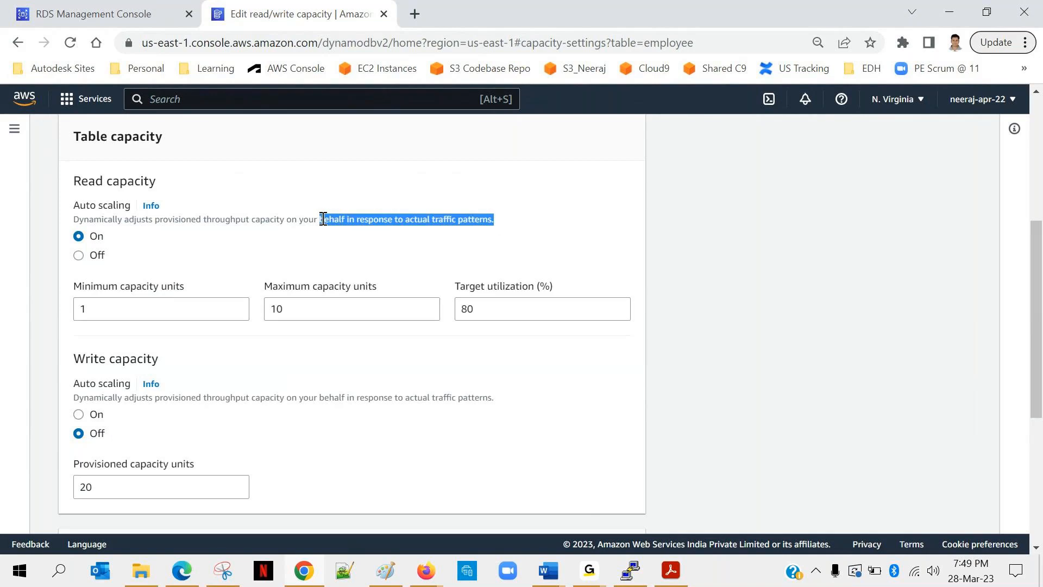
Set the read capacity's auto scaling range to a minimum of 10 and a maximum of 50 capacity units.
{"action": "left_click_drag", "start_coordinate": [105, 308], "coordinate": [49, 315]}
{"action": "type", "text": "10"}
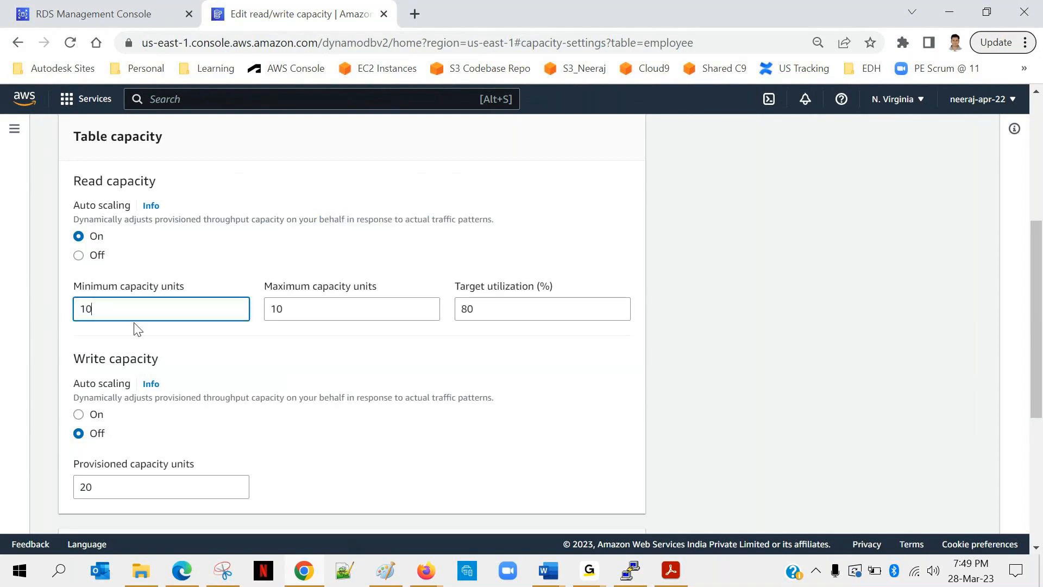
{"action": "left_click", "coordinate": [277, 307]}
{"action": "key", "text": "BackSpace"}
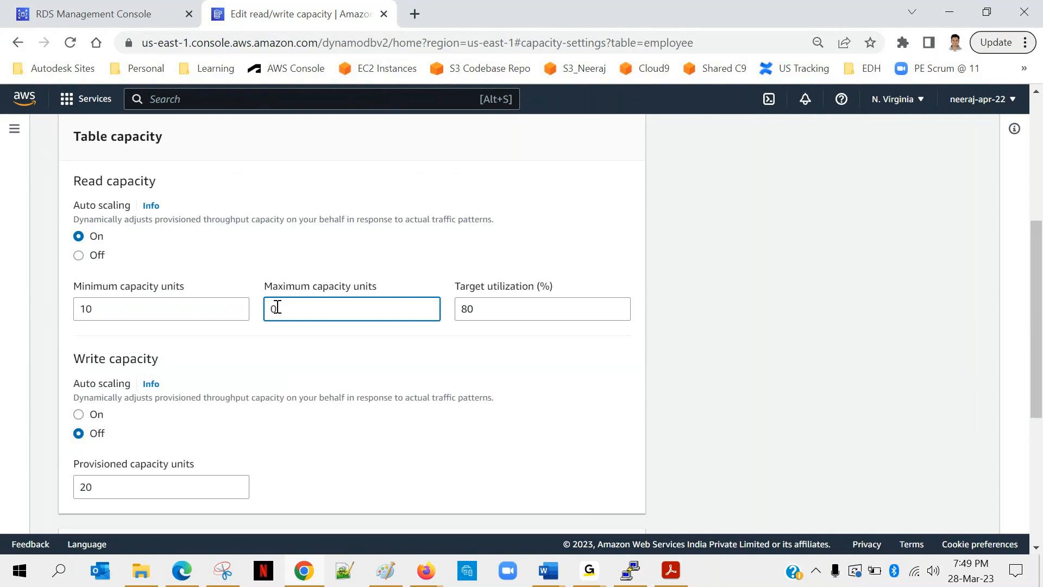
{"action": "type", "text": "5"}
{"action": "left_click_drag", "start_coordinate": [108, 308], "coordinate": [57, 314]}
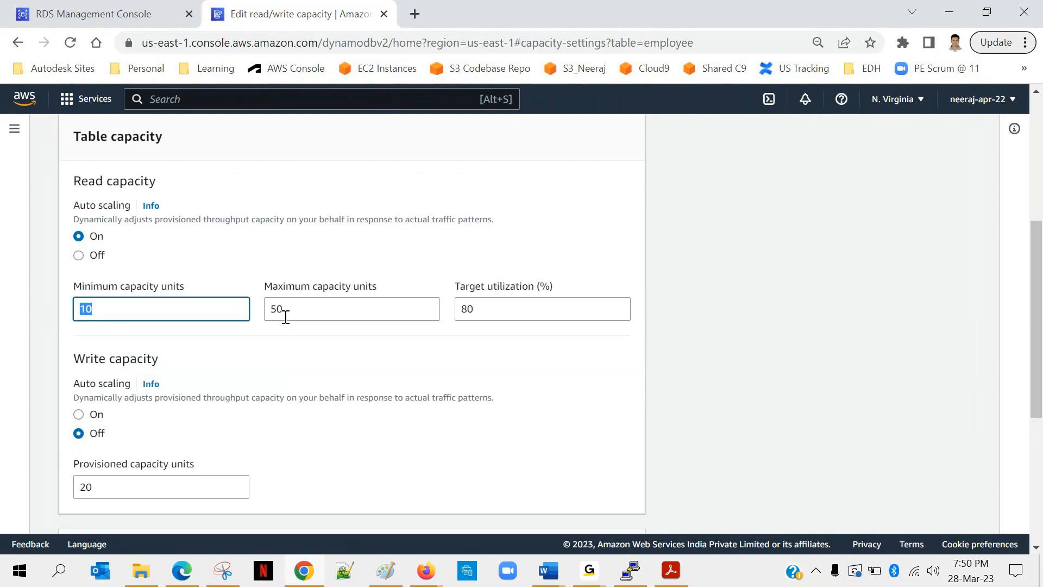
{"action": "left_click_drag", "start_coordinate": [285, 315], "coordinate": [260, 315]}
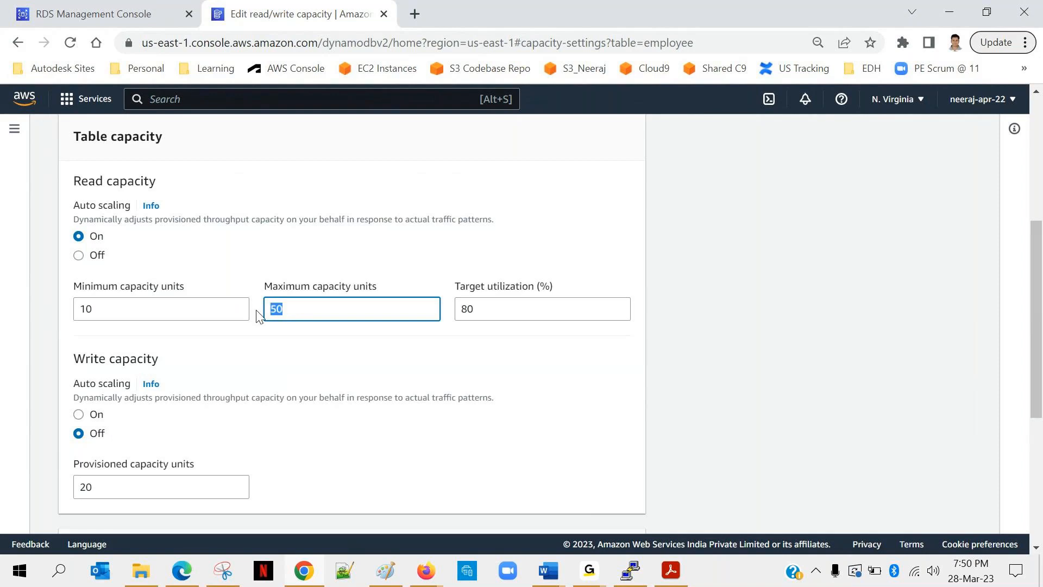
Turn on auto scaling for the write capacity and review the table's capacity settings and estimated cost.
{"action": "scroll", "coordinate": [332, 335], "scroll_direction": "down", "scroll_amount": 4}
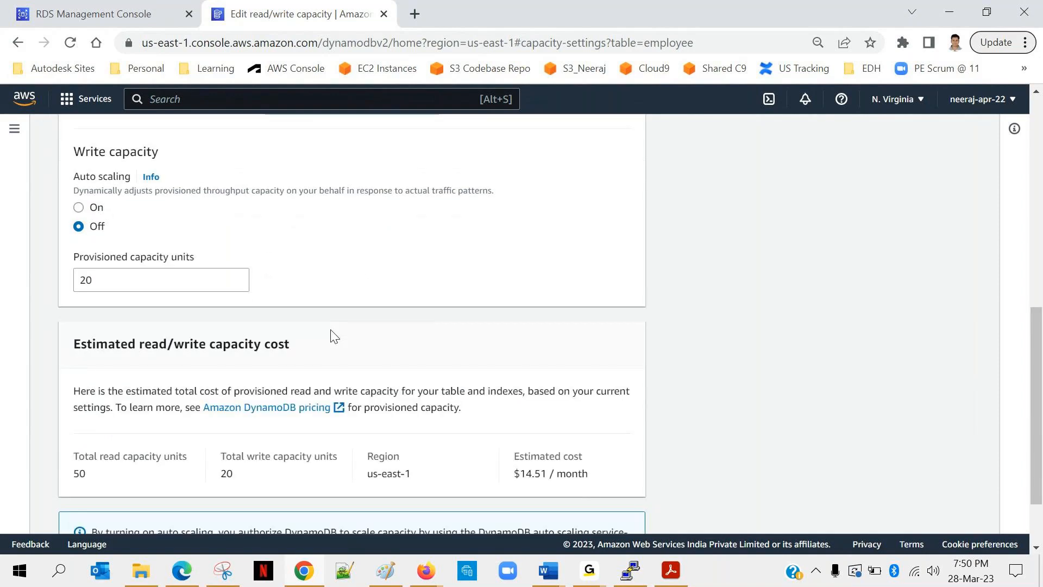
{"action": "left_click", "coordinate": [79, 207]}
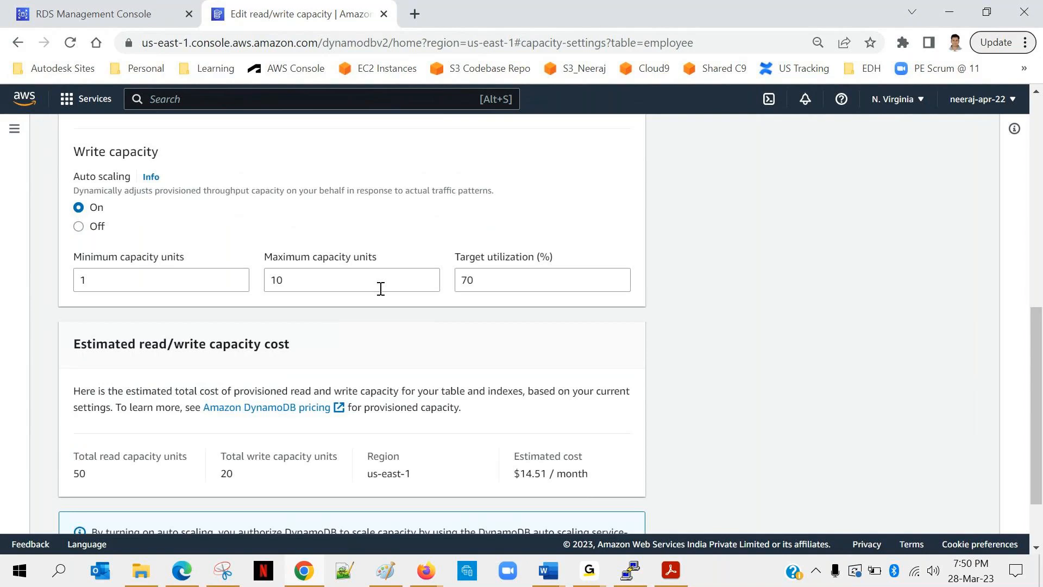
{"action": "scroll", "coordinate": [381, 288], "scroll_direction": "up", "scroll_amount": 6}
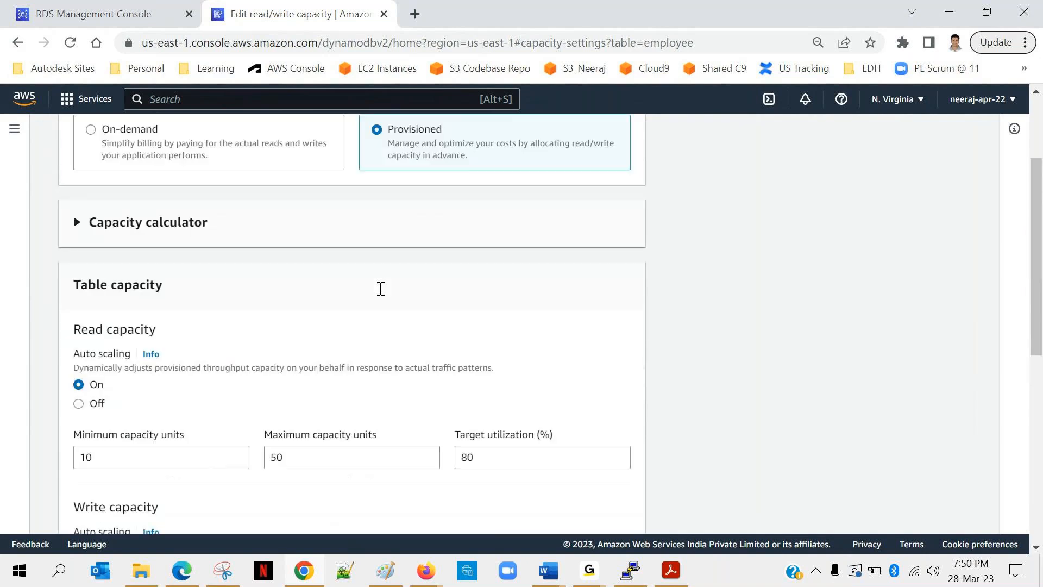
{"action": "scroll", "coordinate": [381, 288], "scroll_direction": "down", "scroll_amount": 8}
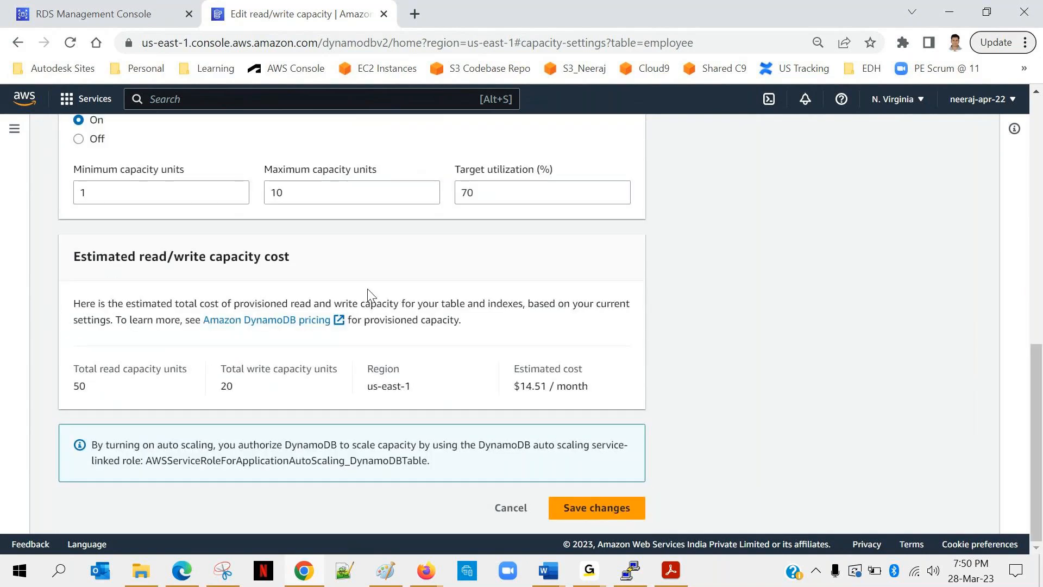
Switch to RDS_DynamoDB.pdf in Acrobat Reader, present it in full screen, and advance to the Duolingo Read & Write capacity slide.
{"action": "left_click", "coordinate": [684, 571]}
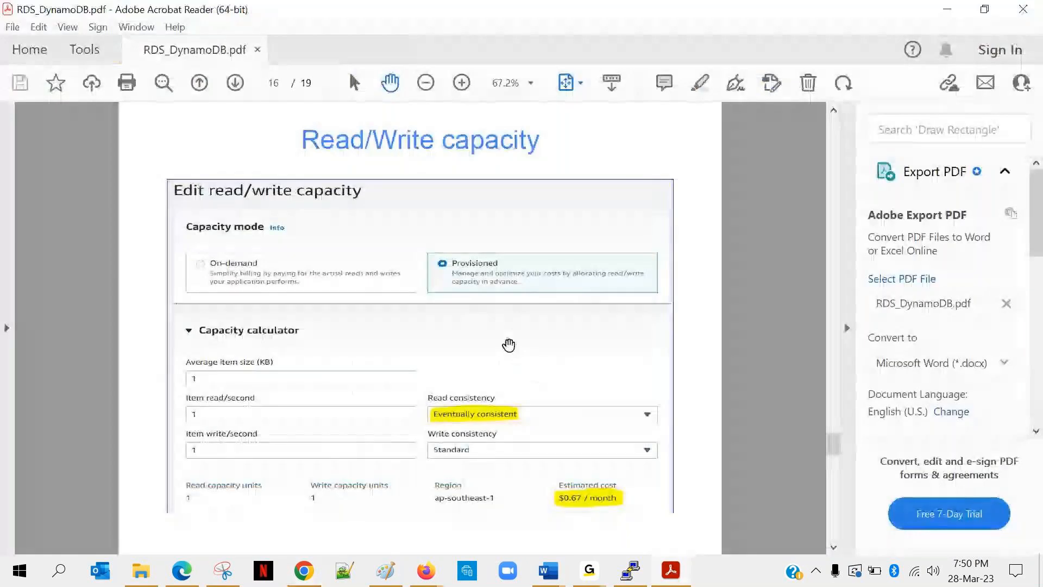
{"action": "key", "text": "ctrl+l"}
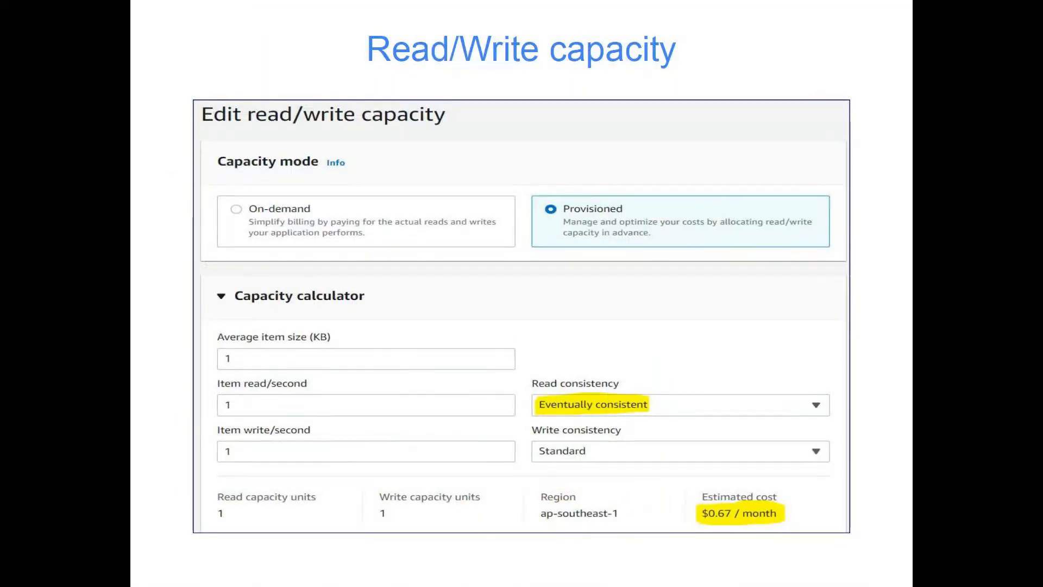
{"action": "key", "text": "Right"}
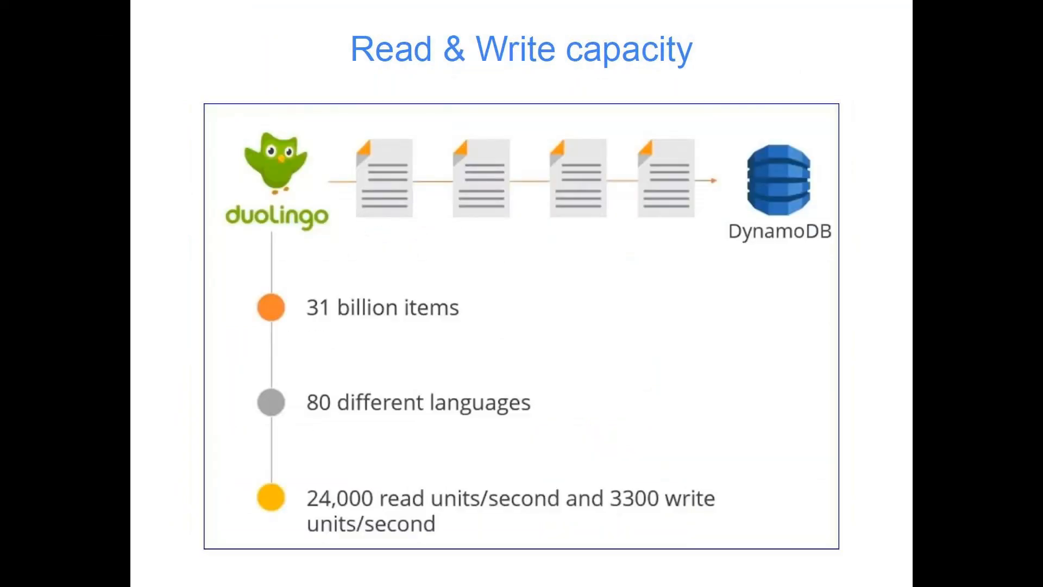